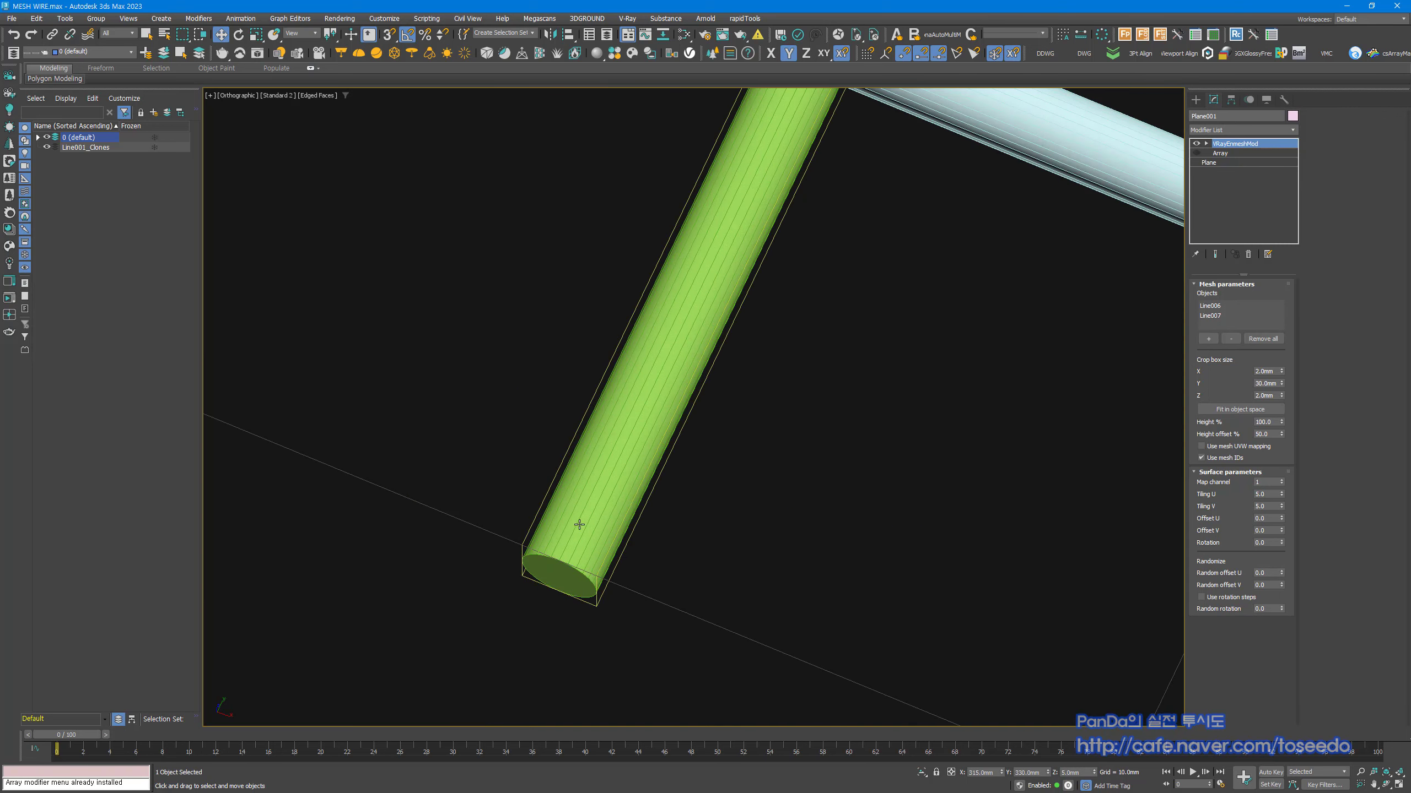
Step: Fit the VRayEnmeshMod crop box in object space to the two crossed source rods
scroll(556, 535, down, 15)
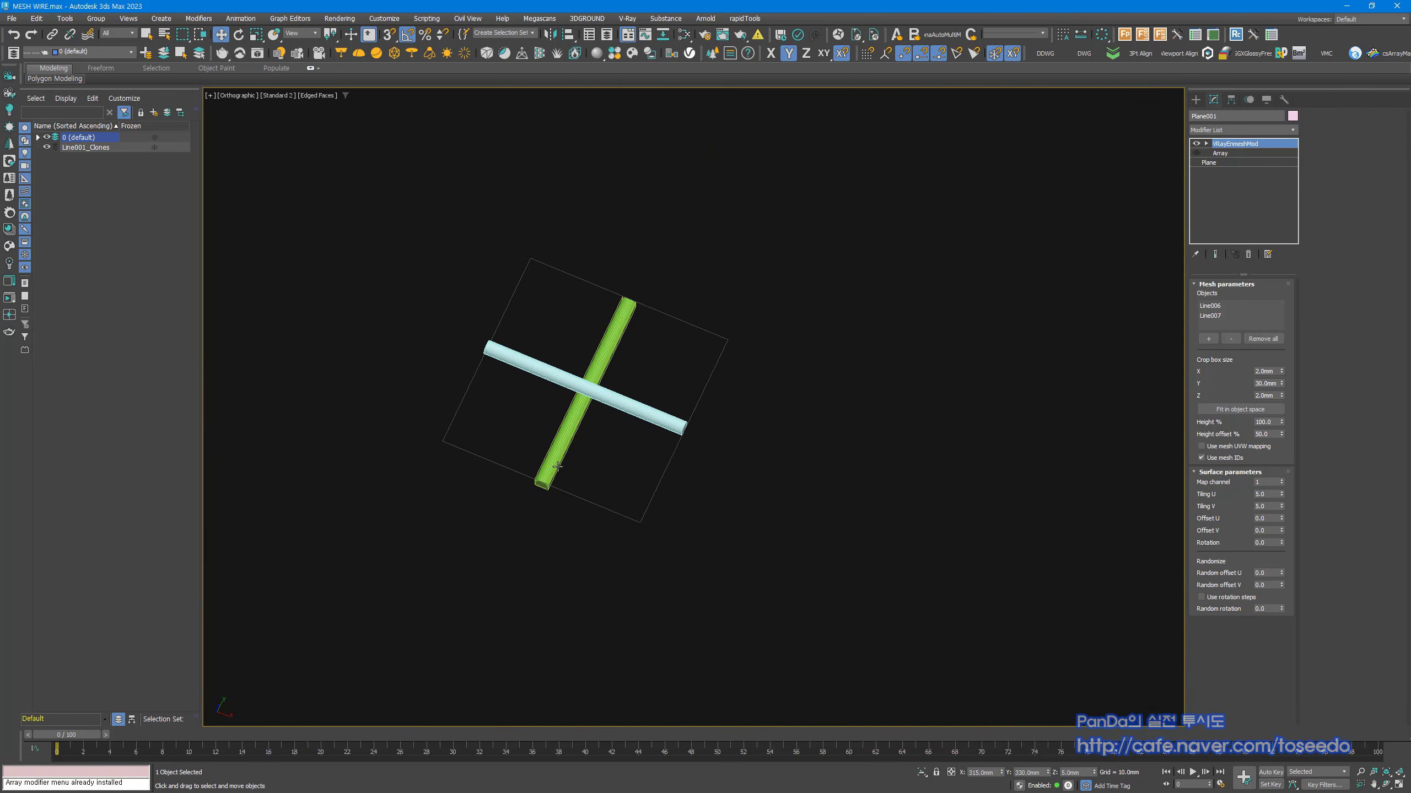
scroll(558, 466, up, 4)
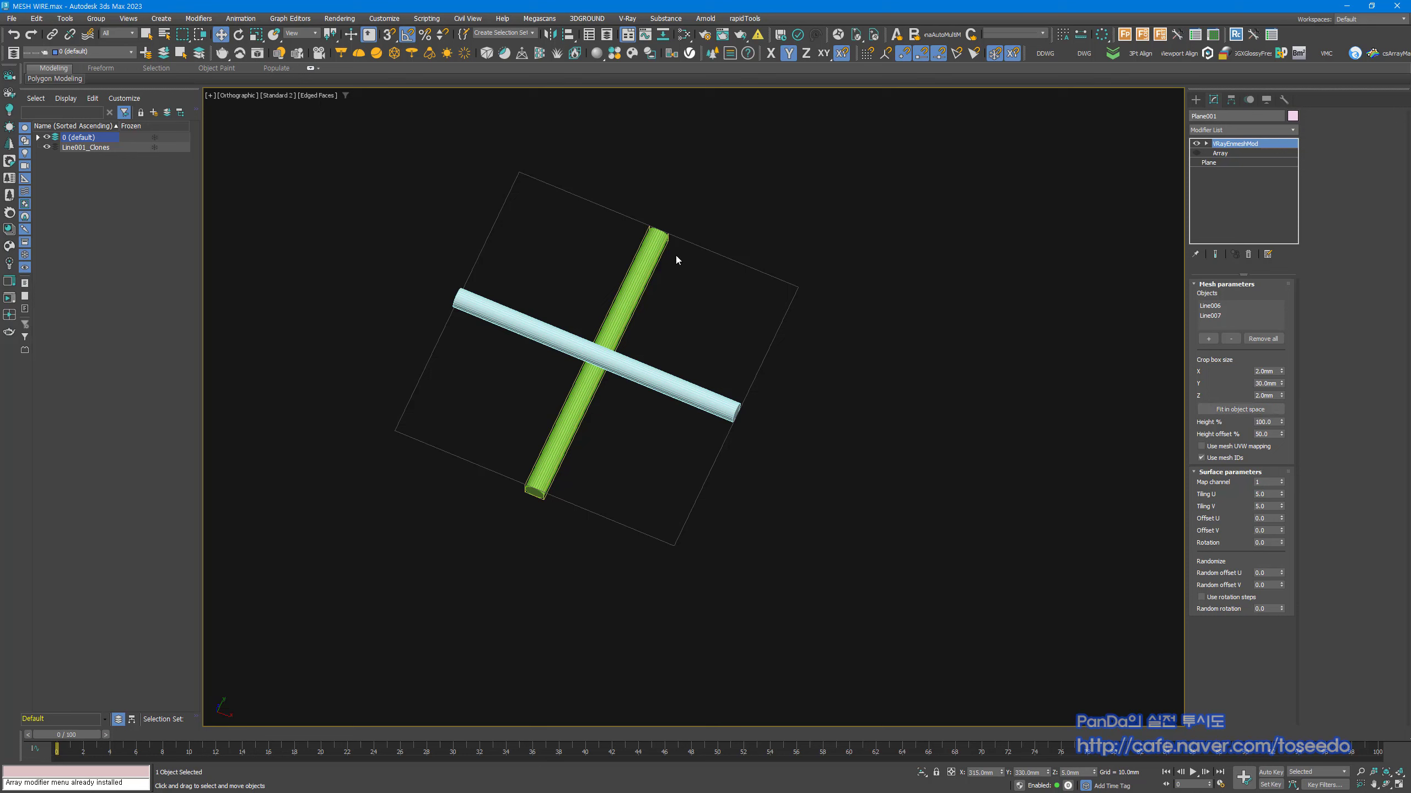
click(1216, 409)
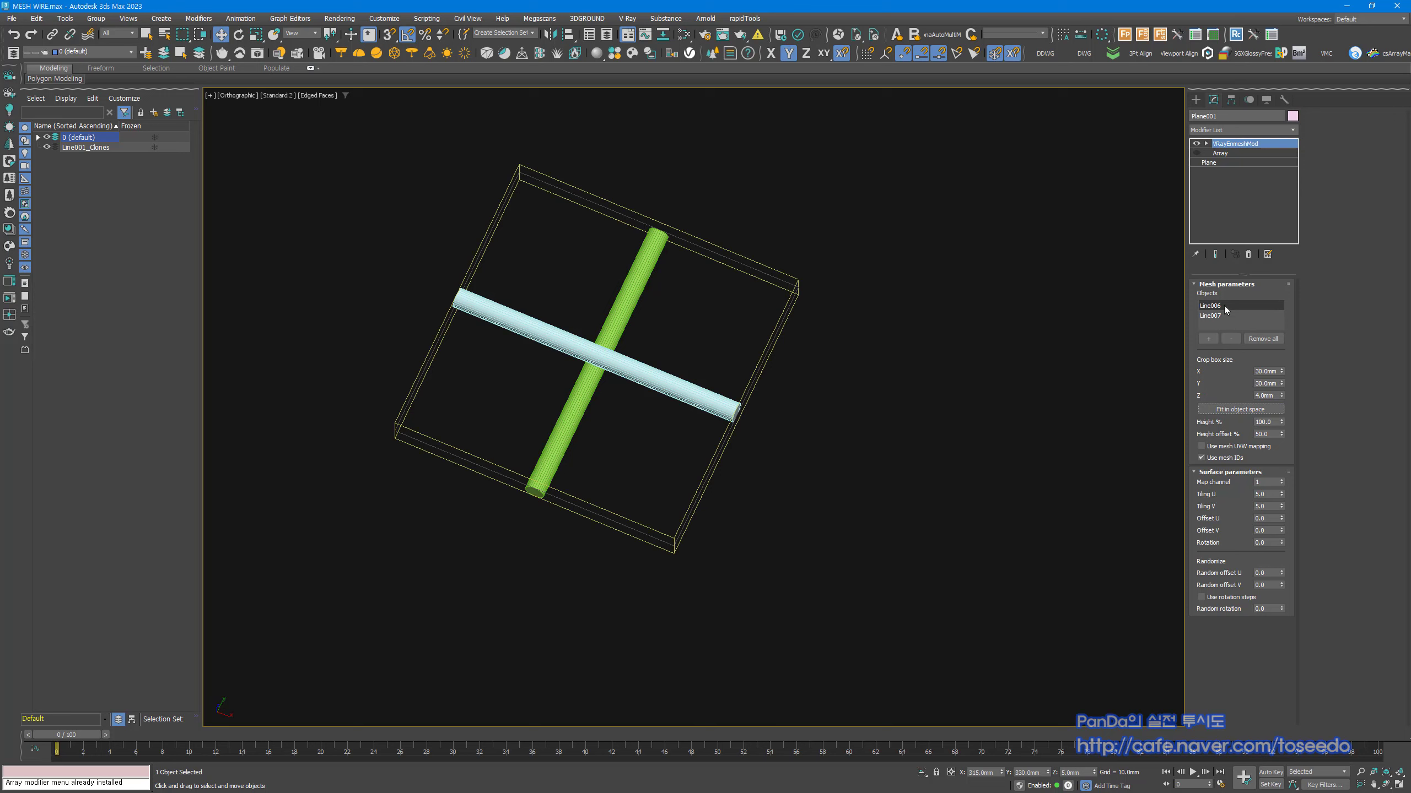
Step: Examine the fitted crop box around the crossed rods and the meshed panel inside the frame
alt+middle_drag(616, 451, 661, 426)
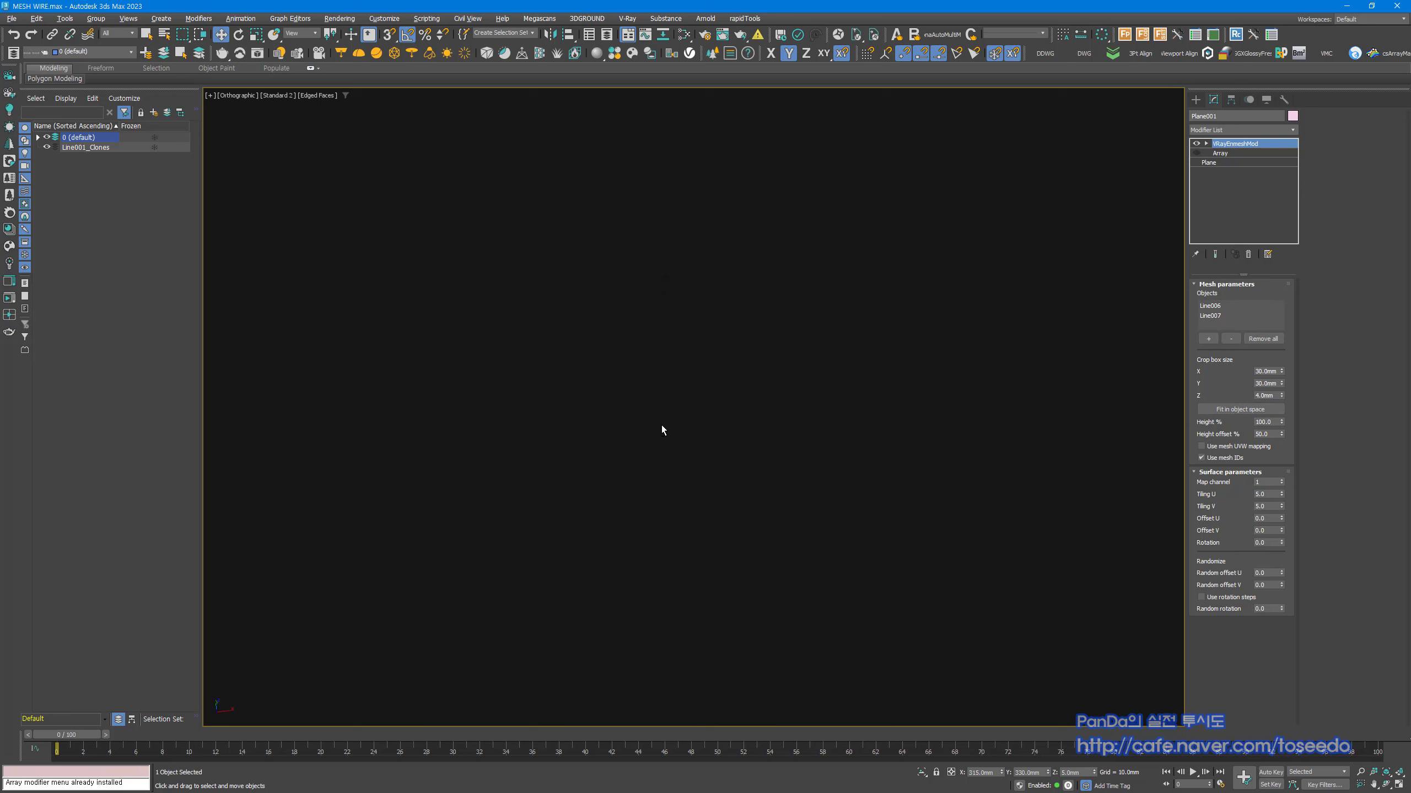
key(z)
middle_drag(463, 478, 591, 423)
scroll(491, 485, up, 3)
scroll(498, 495, up, 5)
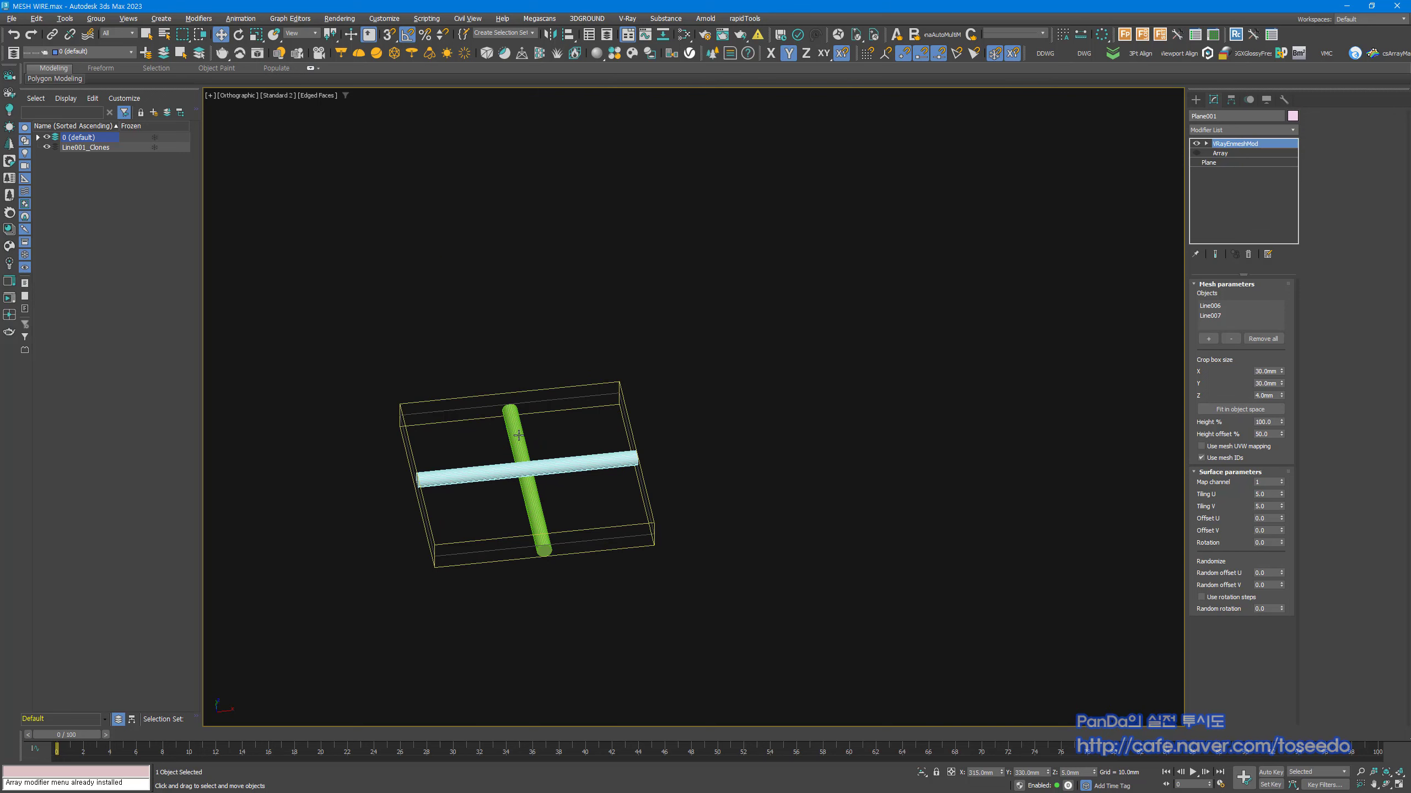
scroll(626, 431, down, 6)
alt+middle_drag(782, 475, 579, 507)
scroll(579, 507, down, 4)
middle_drag(662, 484, 650, 499)
scroll(650, 499, up, 2)
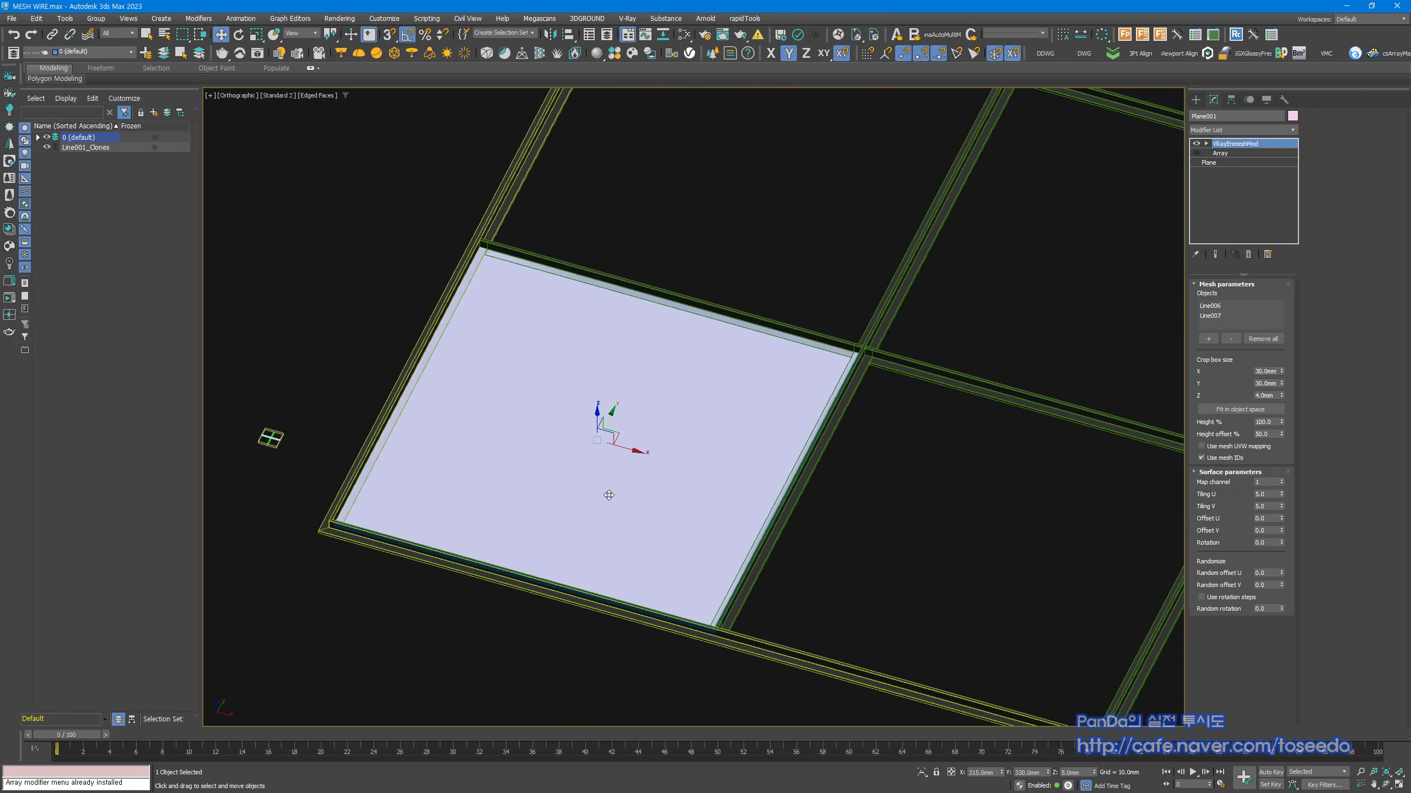
Step: Preview the meshed panel with V-Ray Viewport IPR, then return the viewport to standard shading
click(280, 97)
click(310, 110)
click(661, 243)
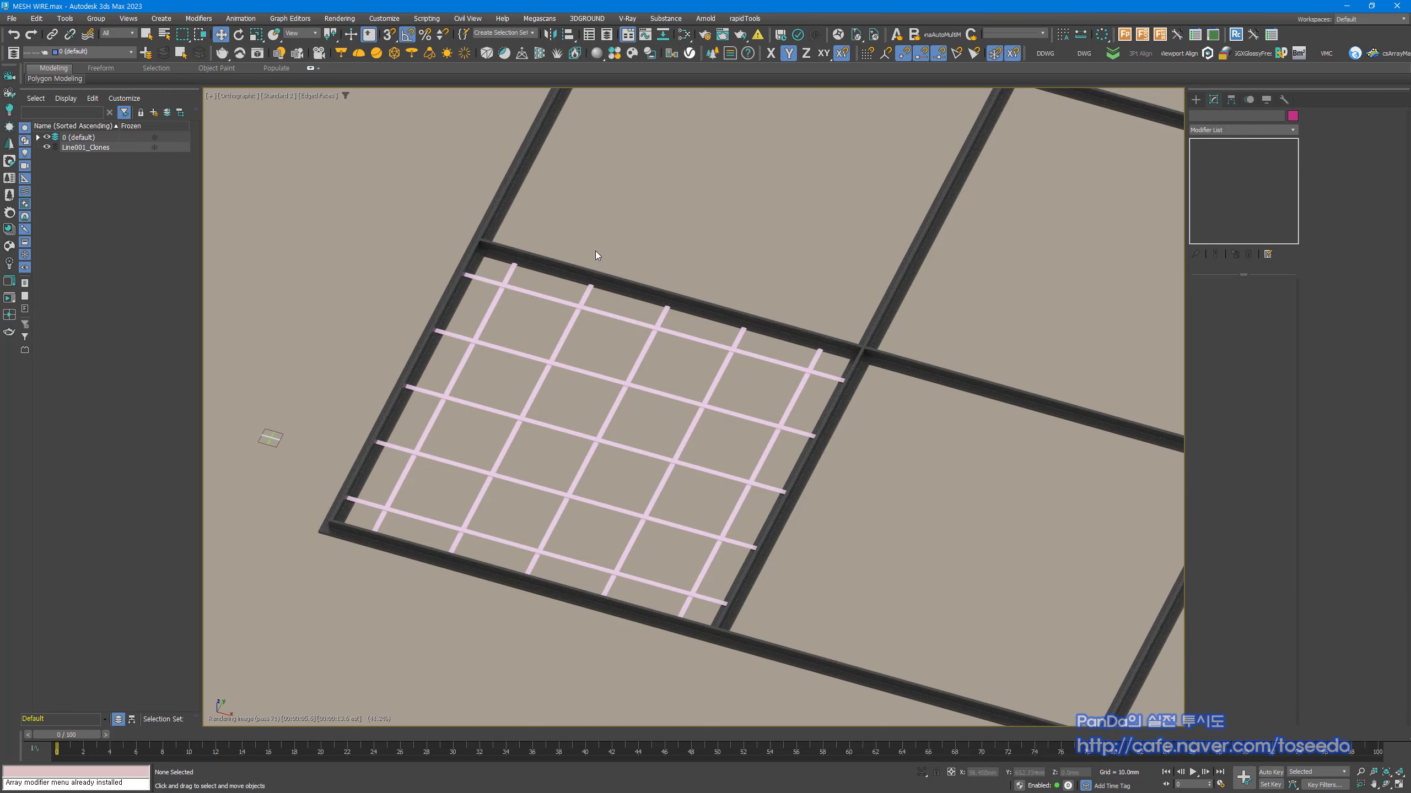
click(279, 95)
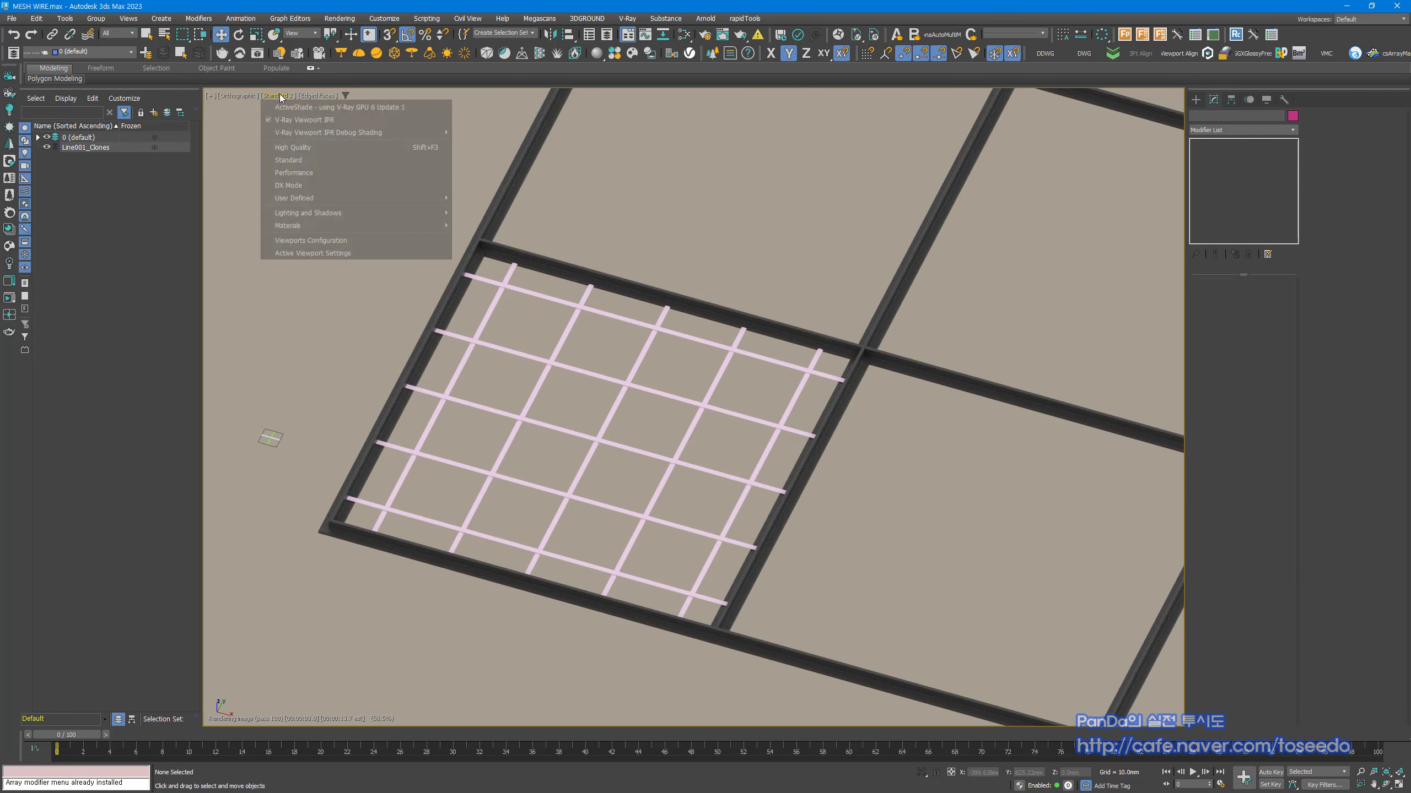
click(294, 108)
Step: Select the panel plane, switch to a perspective view of it and start V-Ray Viewport IPR
scroll(560, 361, up, 3)
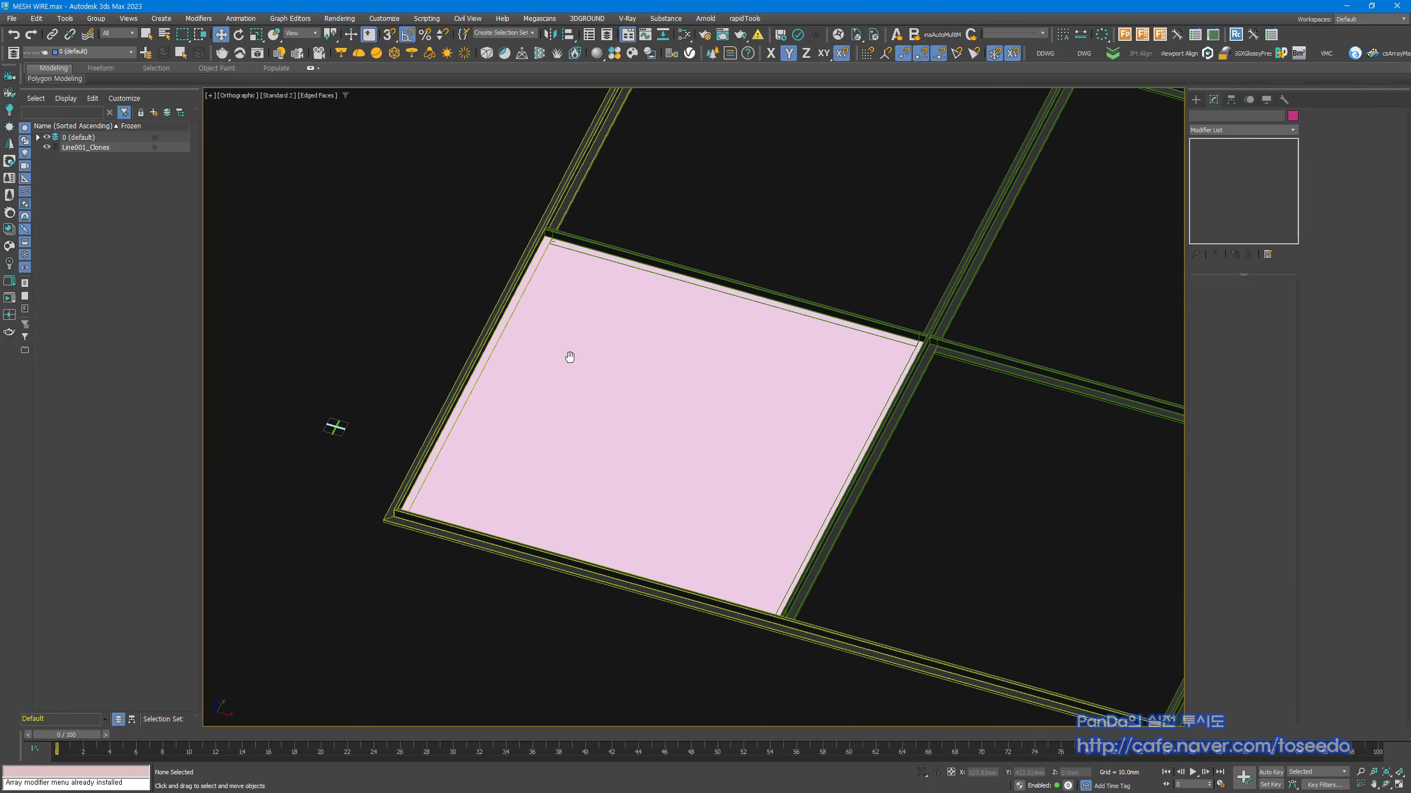
alt+middle_drag(561, 361, 532, 376)
click(643, 350)
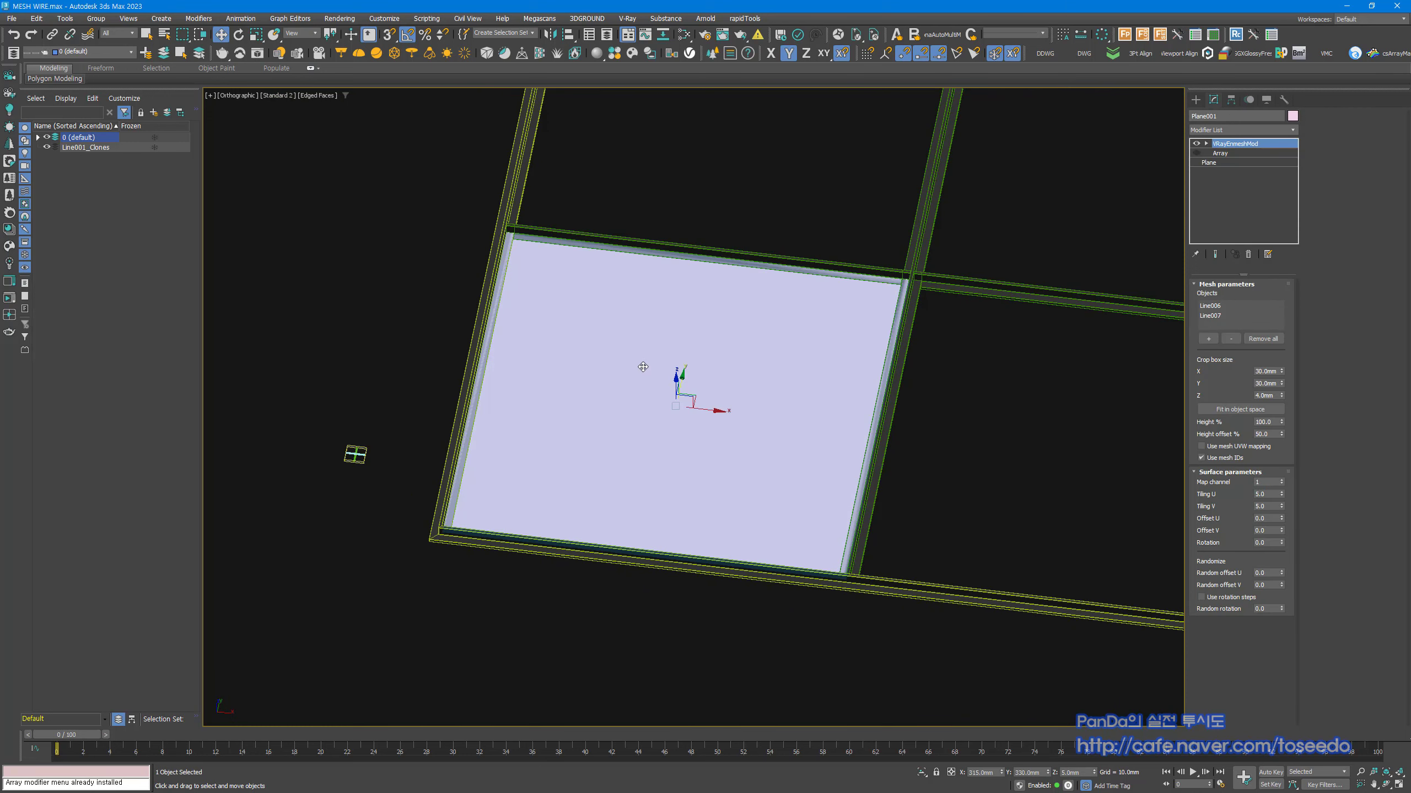
alt+middle_drag(642, 365, 622, 399)
scroll(560, 461, up, 2)
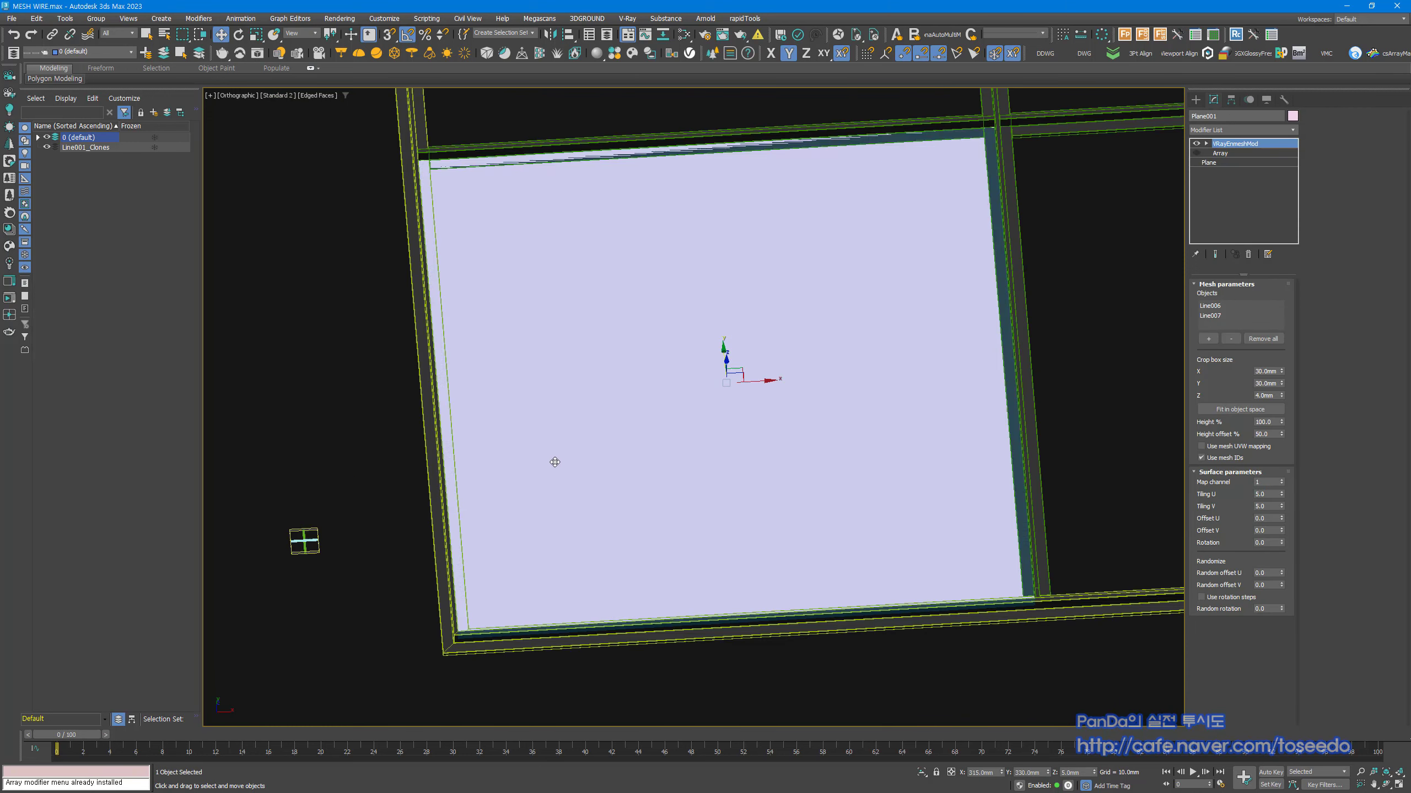
middle_drag(545, 469, 628, 443)
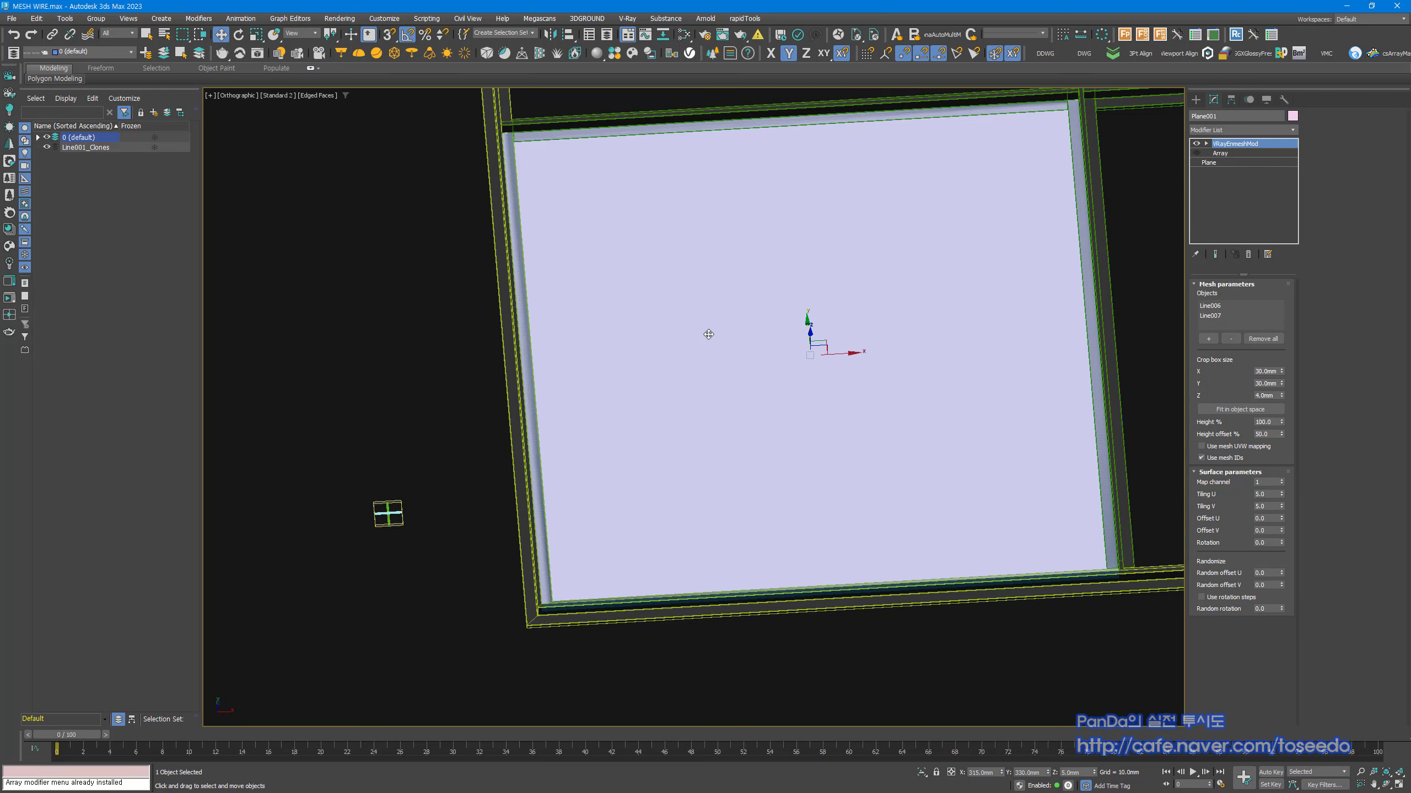
key(p)
alt+middle_drag(822, 460, 784, 463)
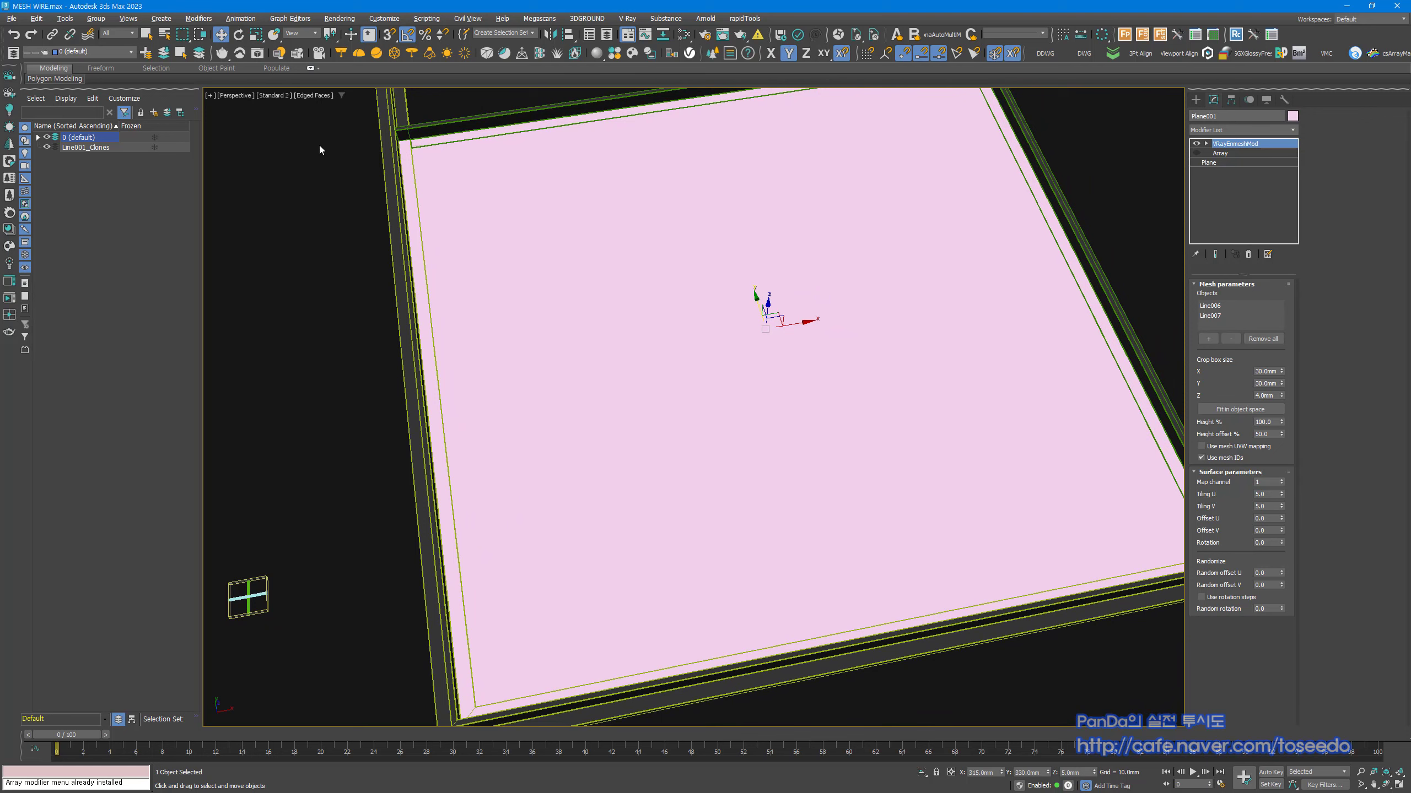
click(273, 95)
click(309, 118)
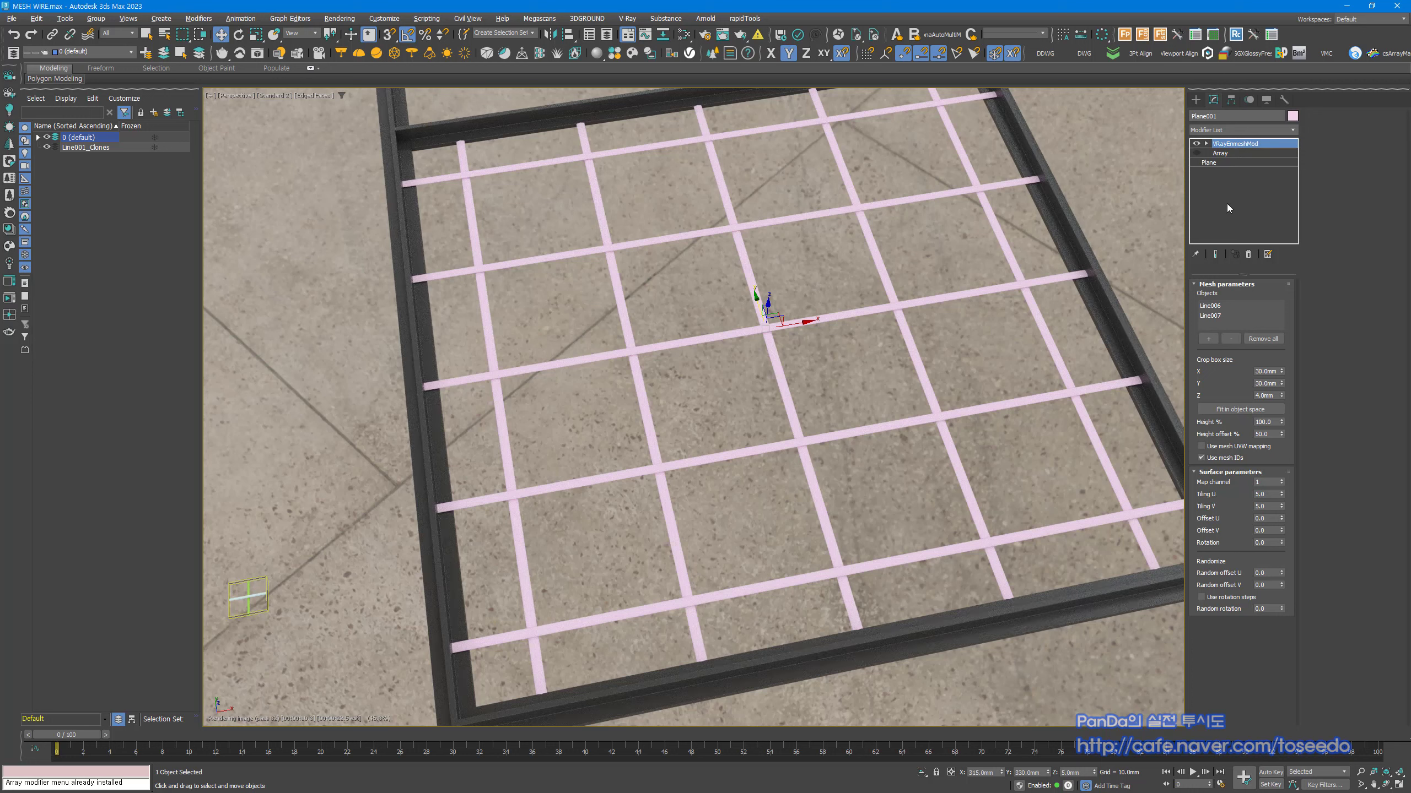
Step: Add a UVW Map modifier directly above the base Plane and reorder VRayEnmeshMod below Array in the stack
click(1230, 161)
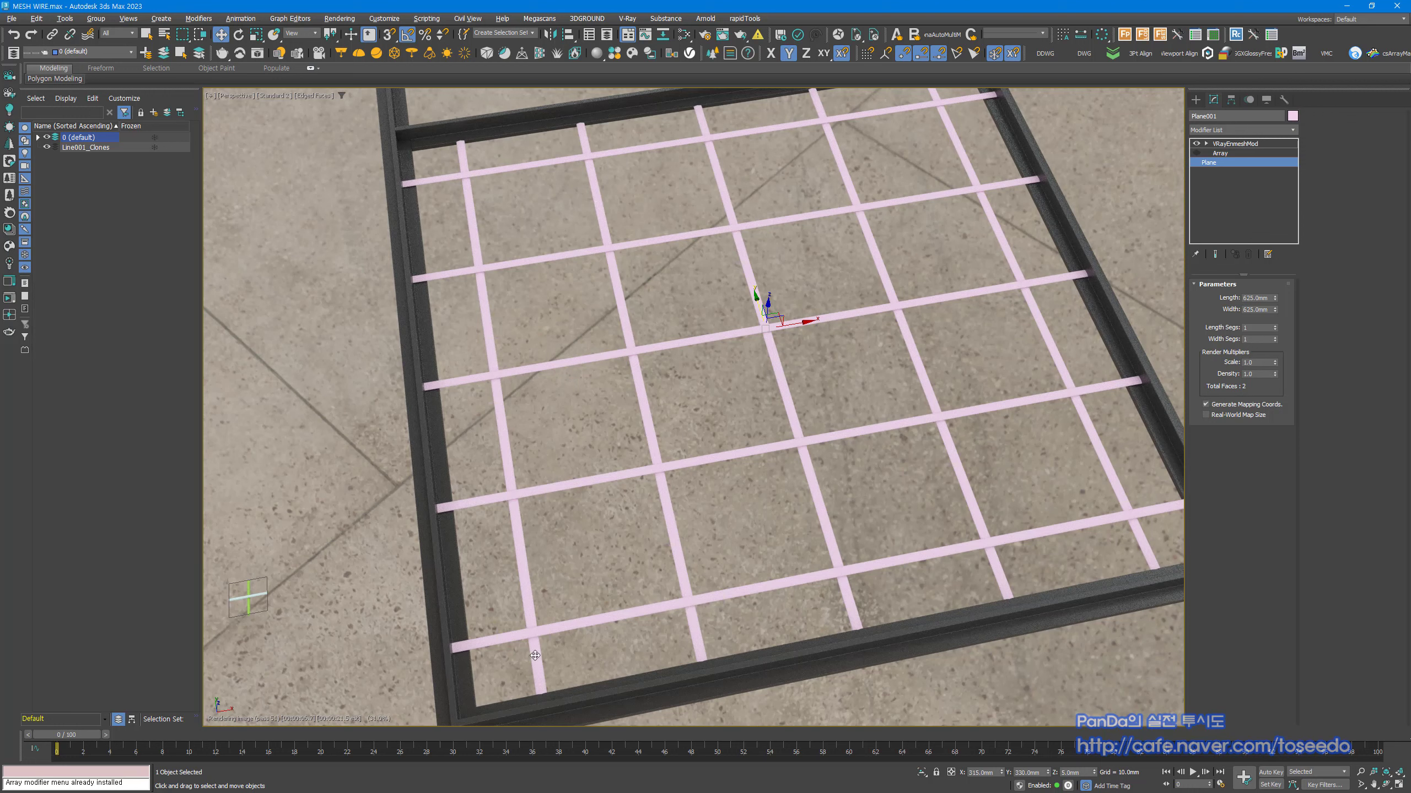
text(x)
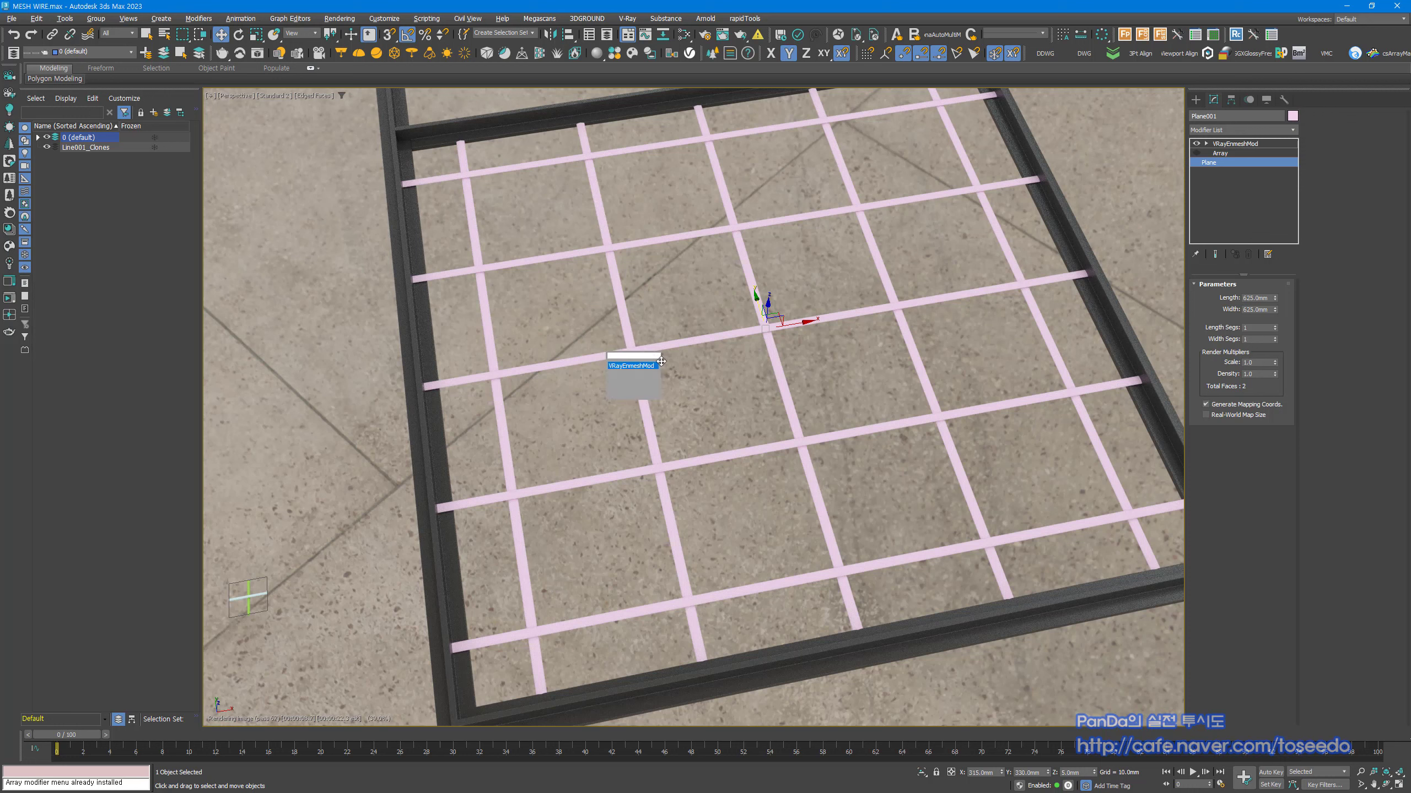
text(UVW)
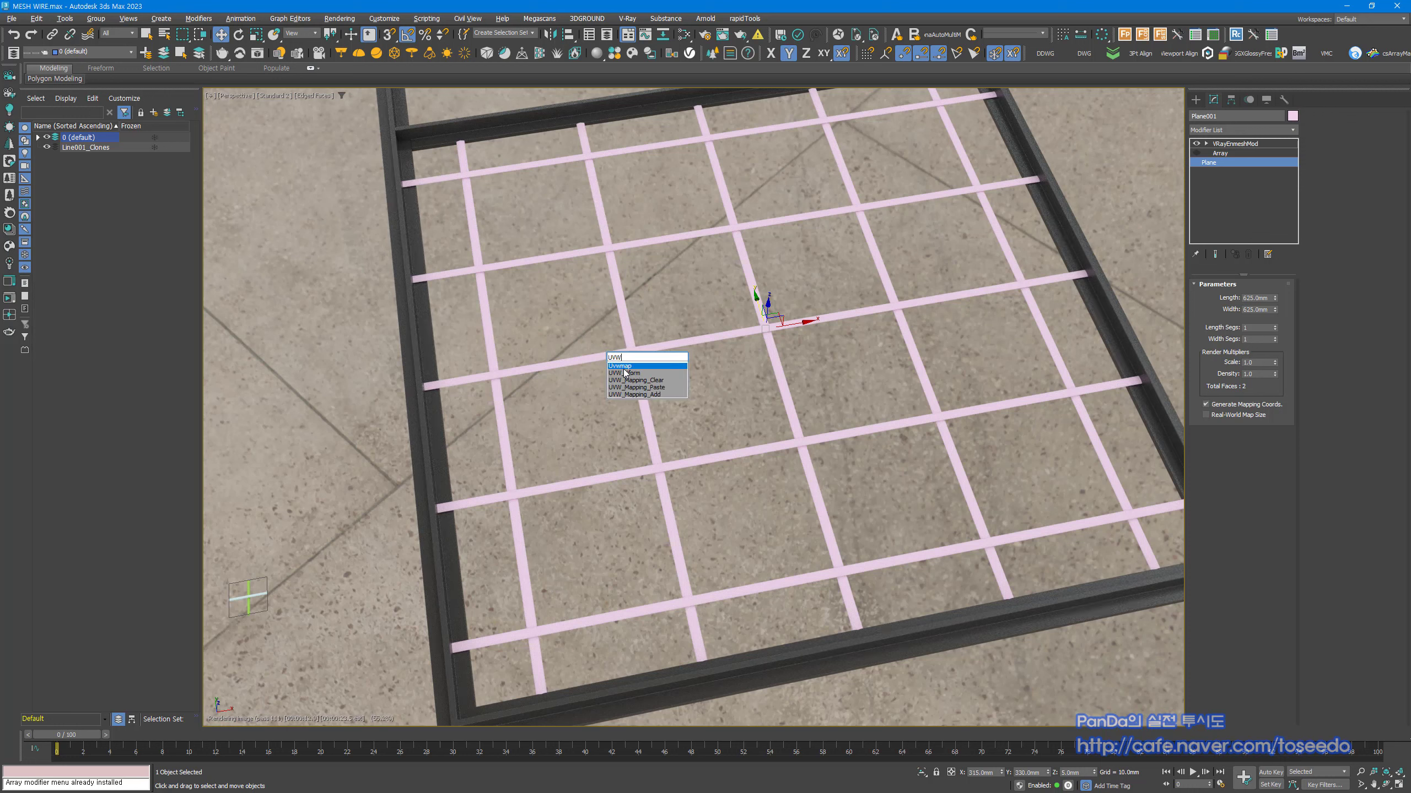
key(Return)
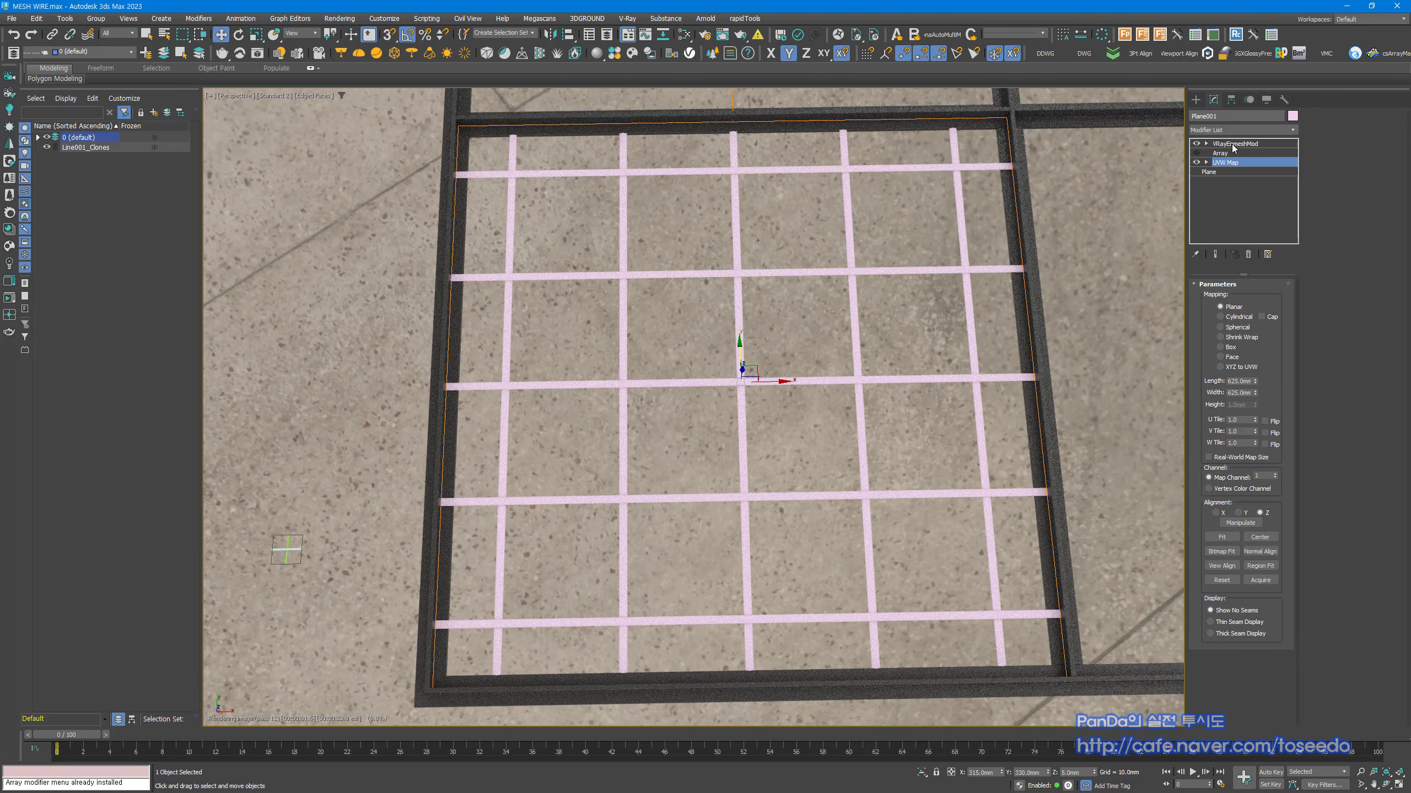
click(1236, 143)
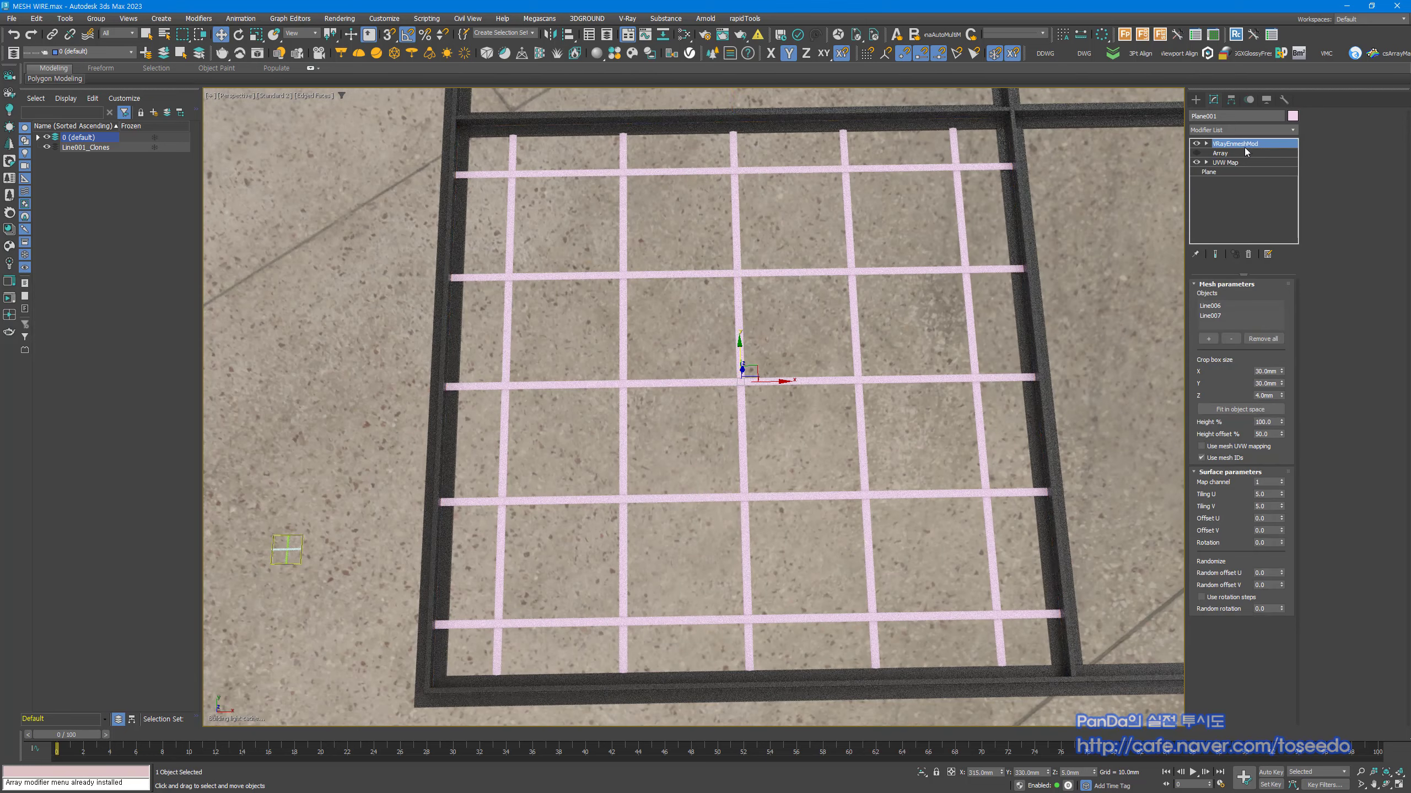
drag(1245, 152, 1212, 142)
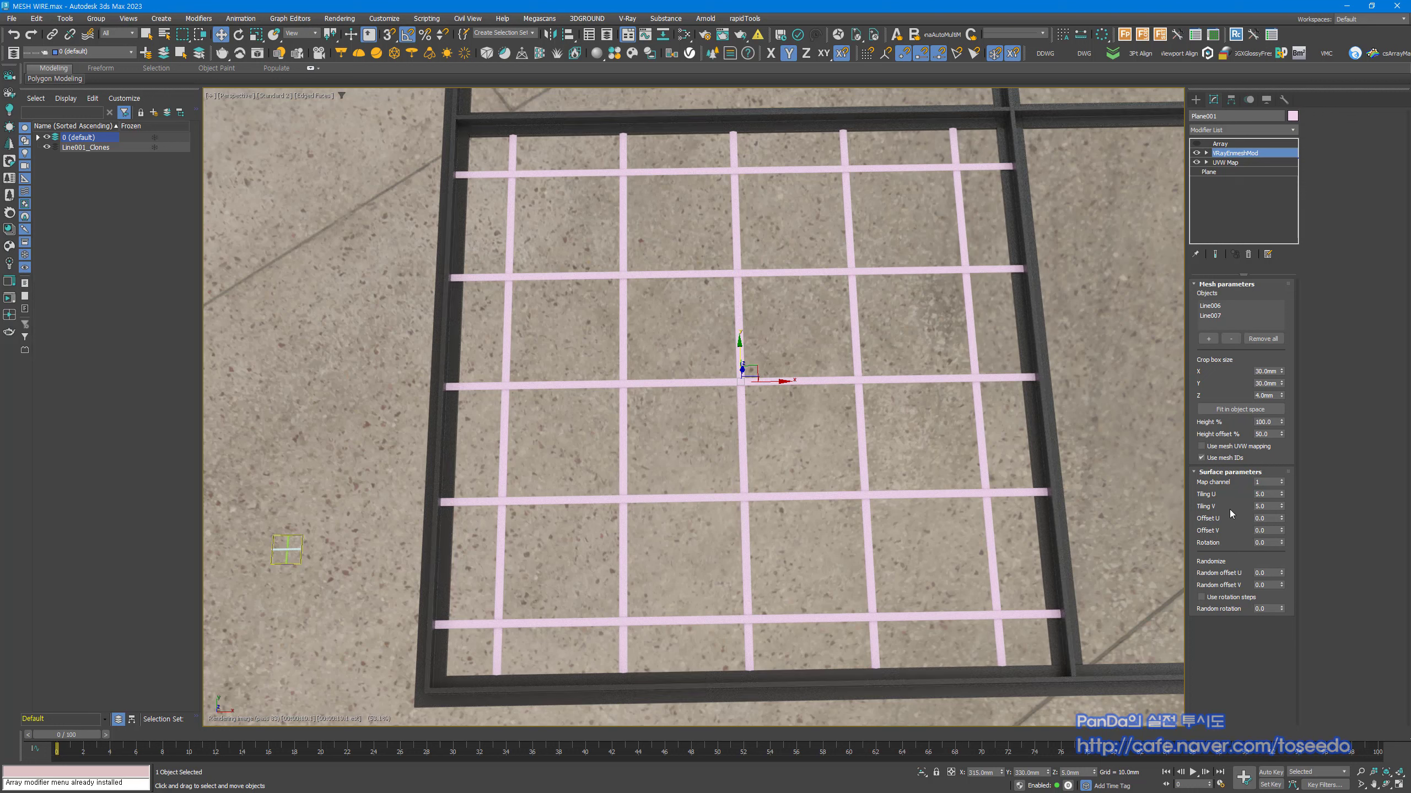
Step: Set the VRayEnmeshMod Tiling U and Tiling V to 1
double_click(1266, 494)
text(1)
key(Return)
key(Tab)
text(1)
key(Return)
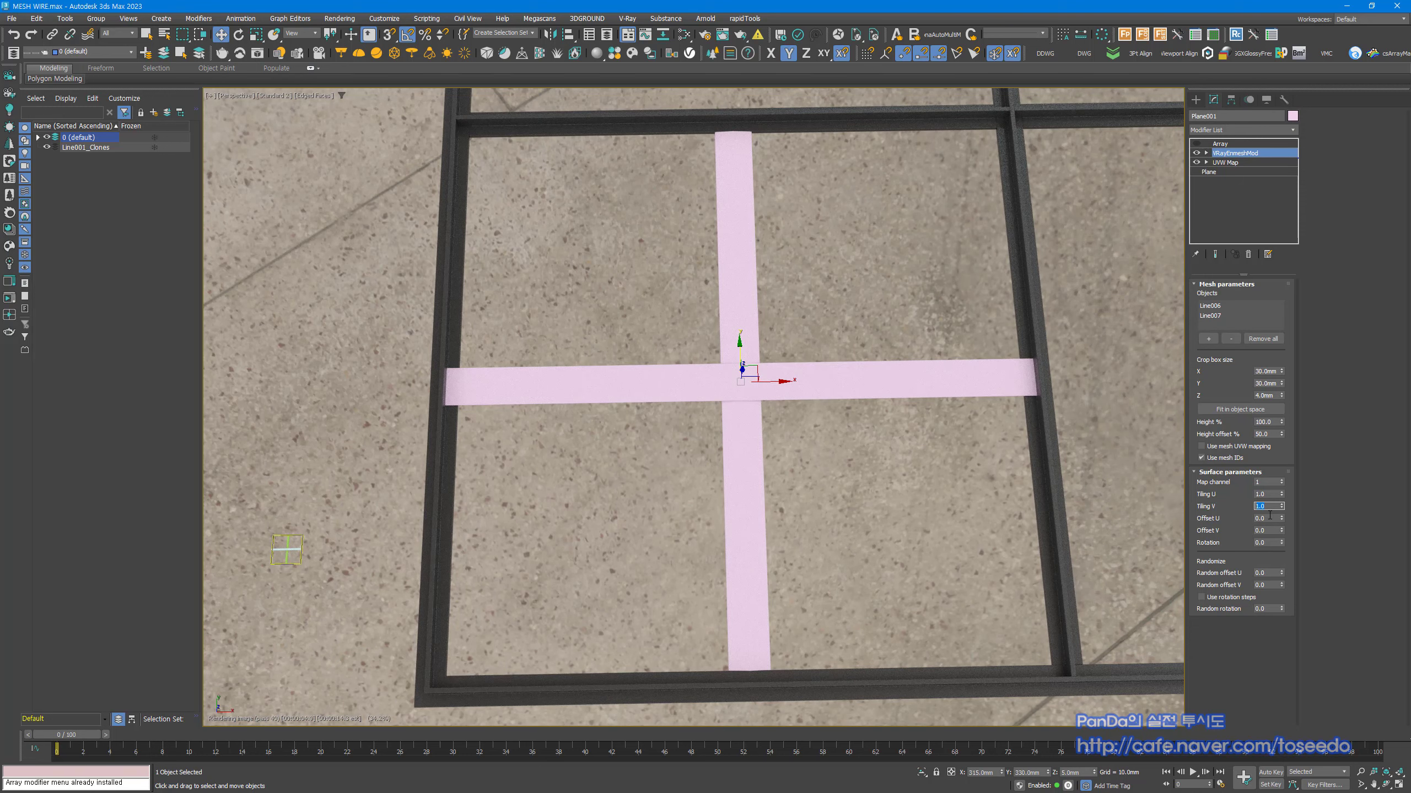
Step: Set the VRayEnmeshMod Tiling U and V back to 5
double_click(1270, 494)
text(5)
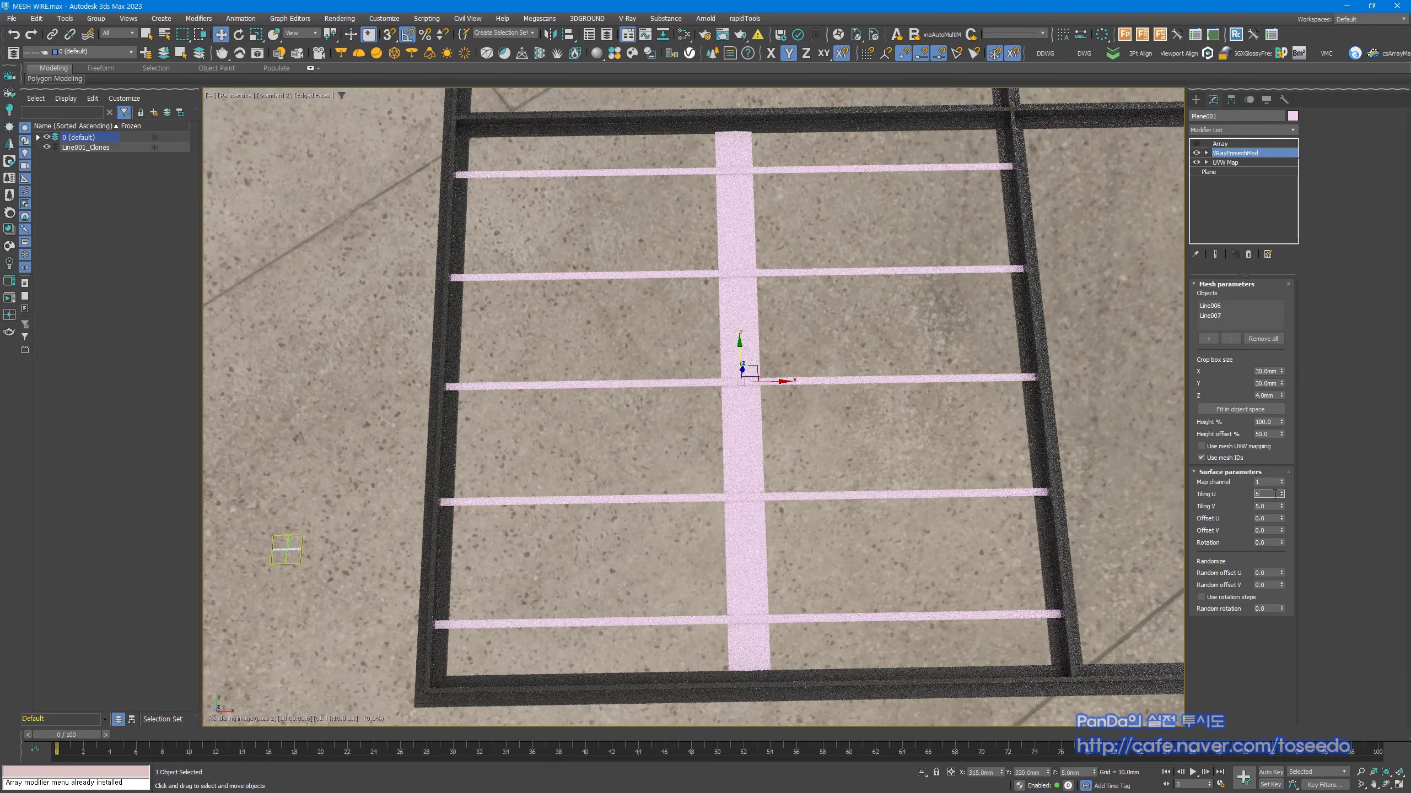
key(Return)
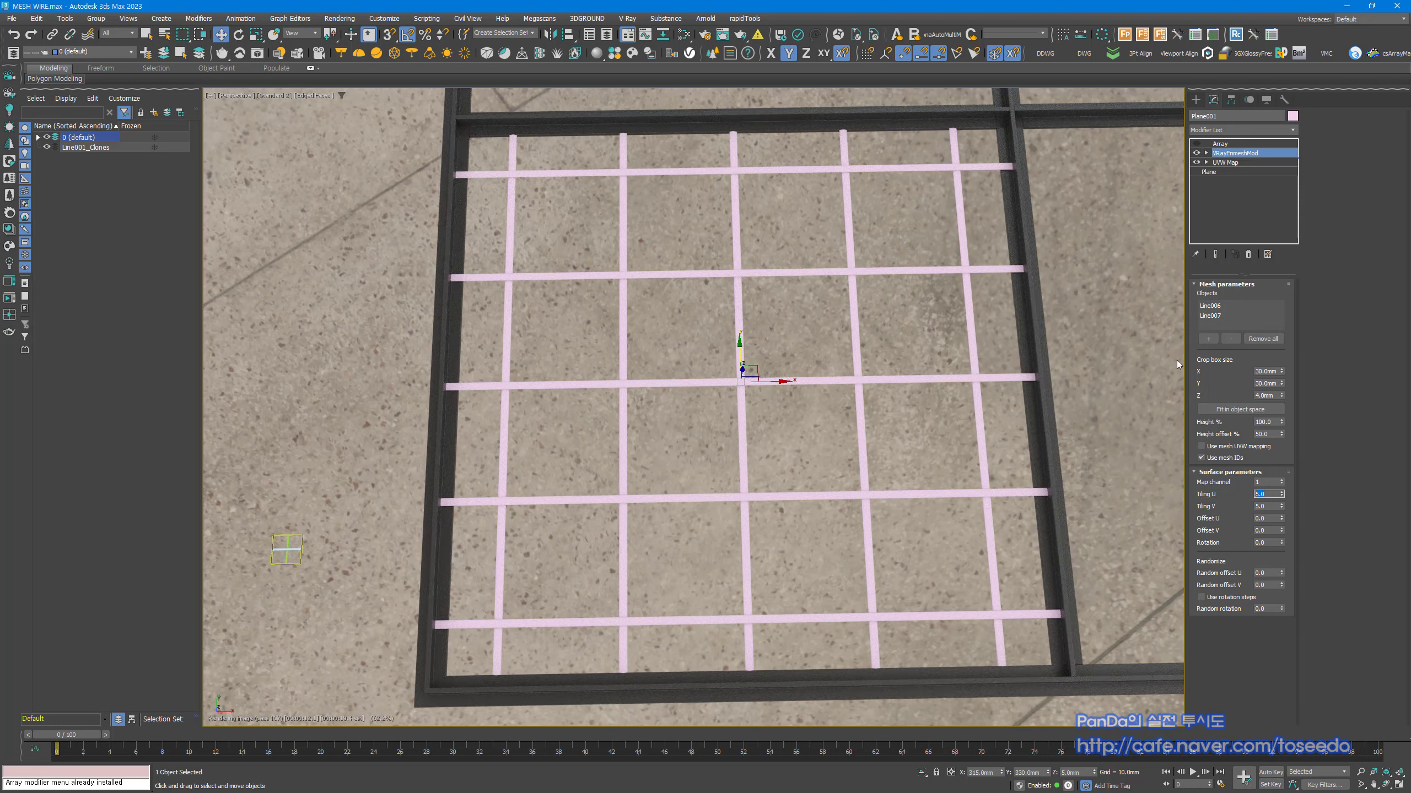
Step: Examine up close how the enmeshed rods meet the frame and cross each other across the panel
click(1227, 162)
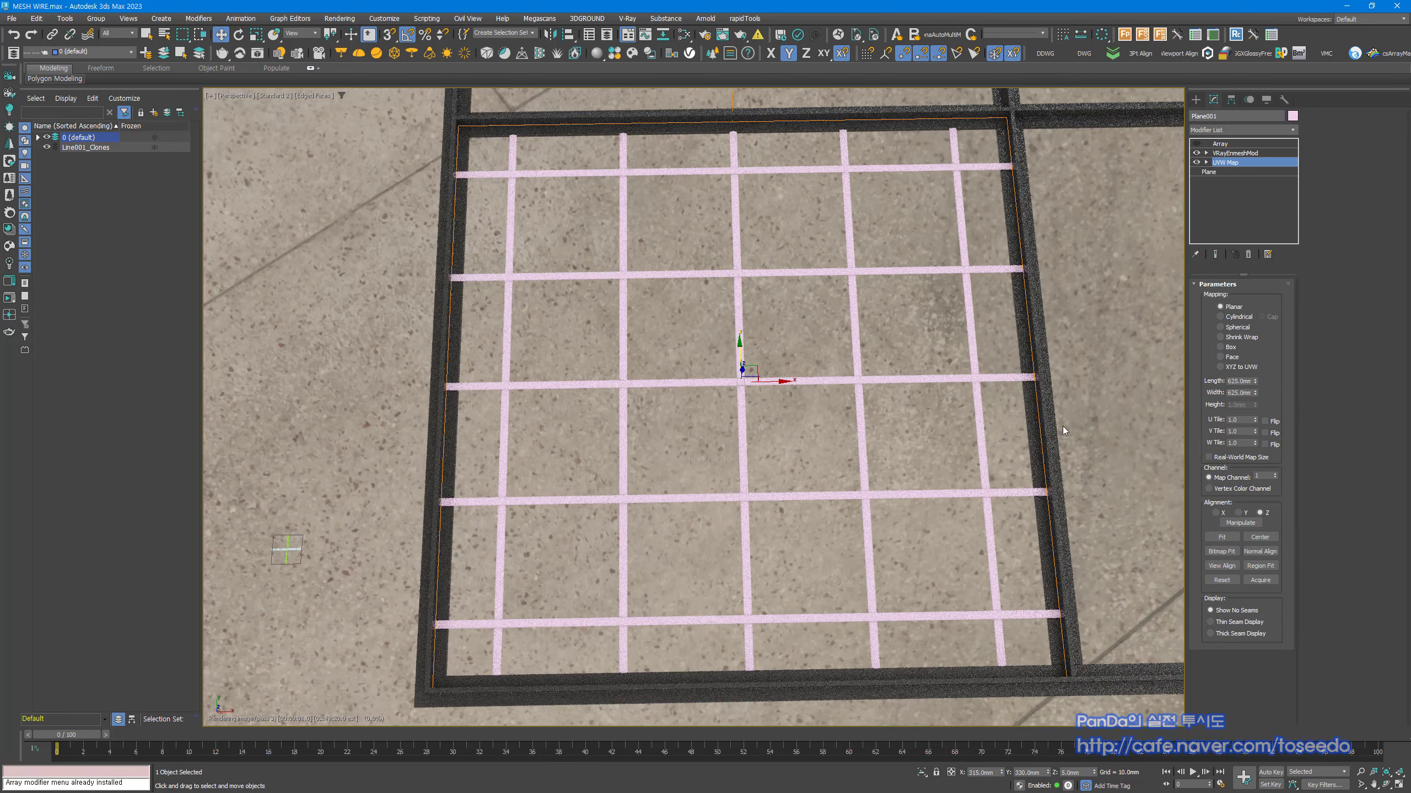
alt+middle_drag(889, 448, 905, 427)
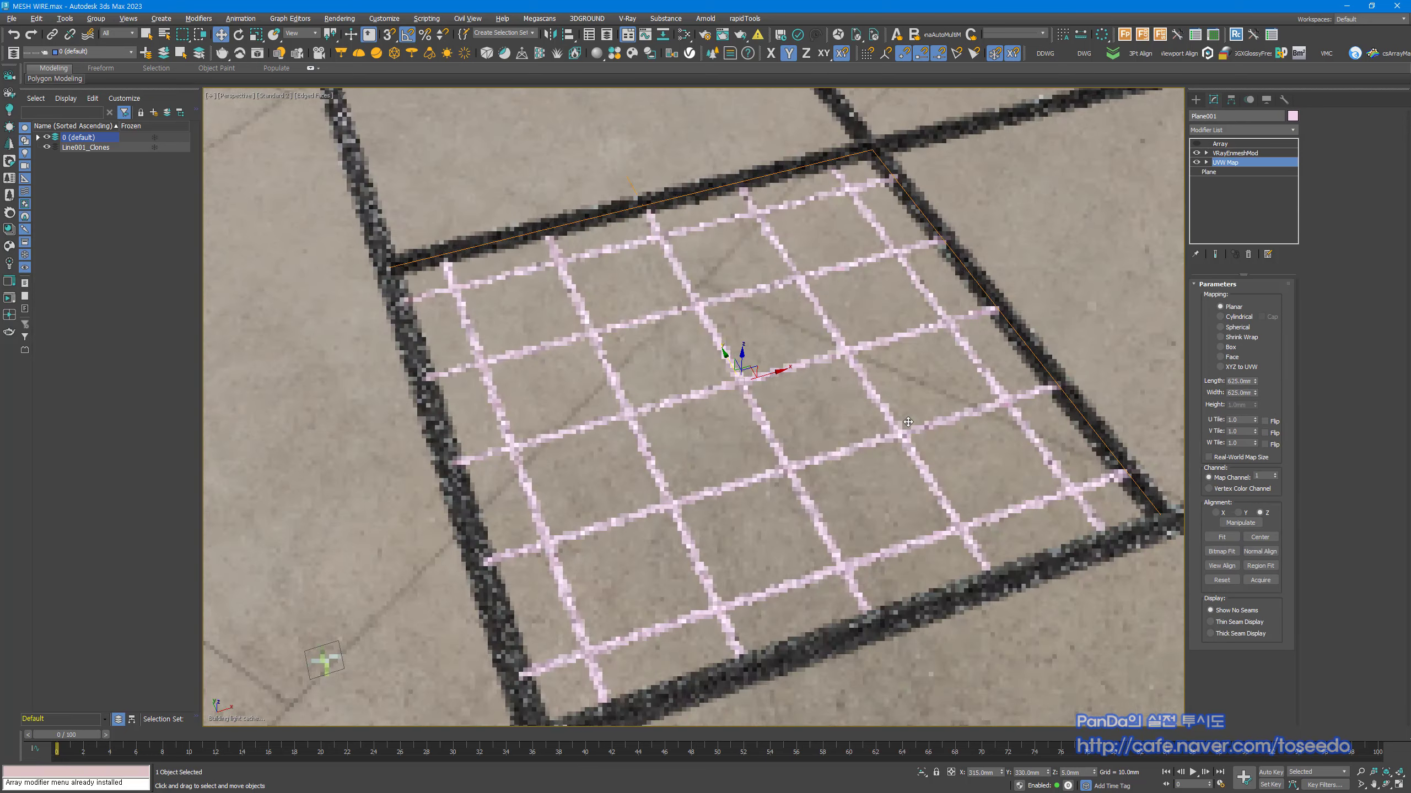
scroll(639, 212, up, 5)
scroll(639, 213, up, 4)
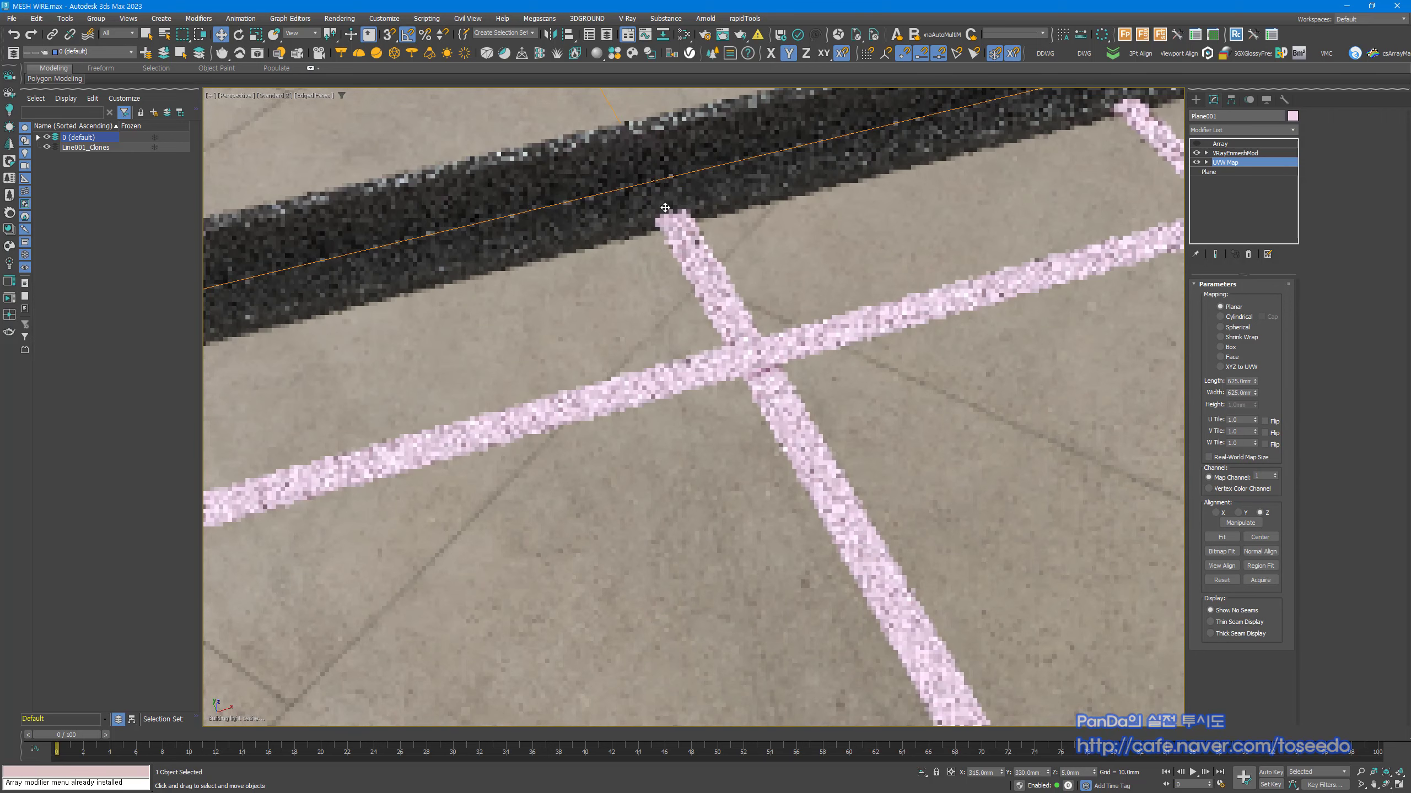
scroll(680, 226, up, 2)
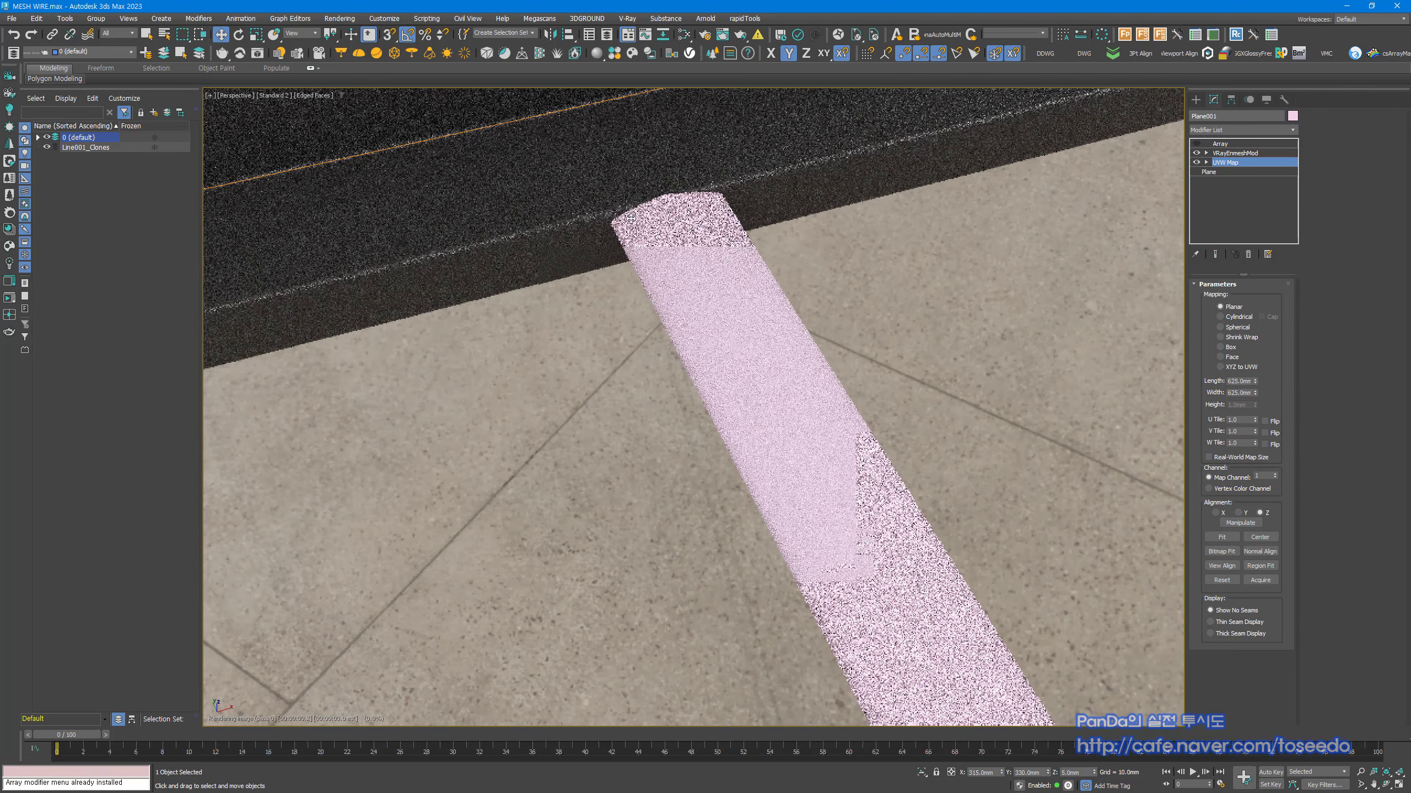
scroll(656, 234, down, 8)
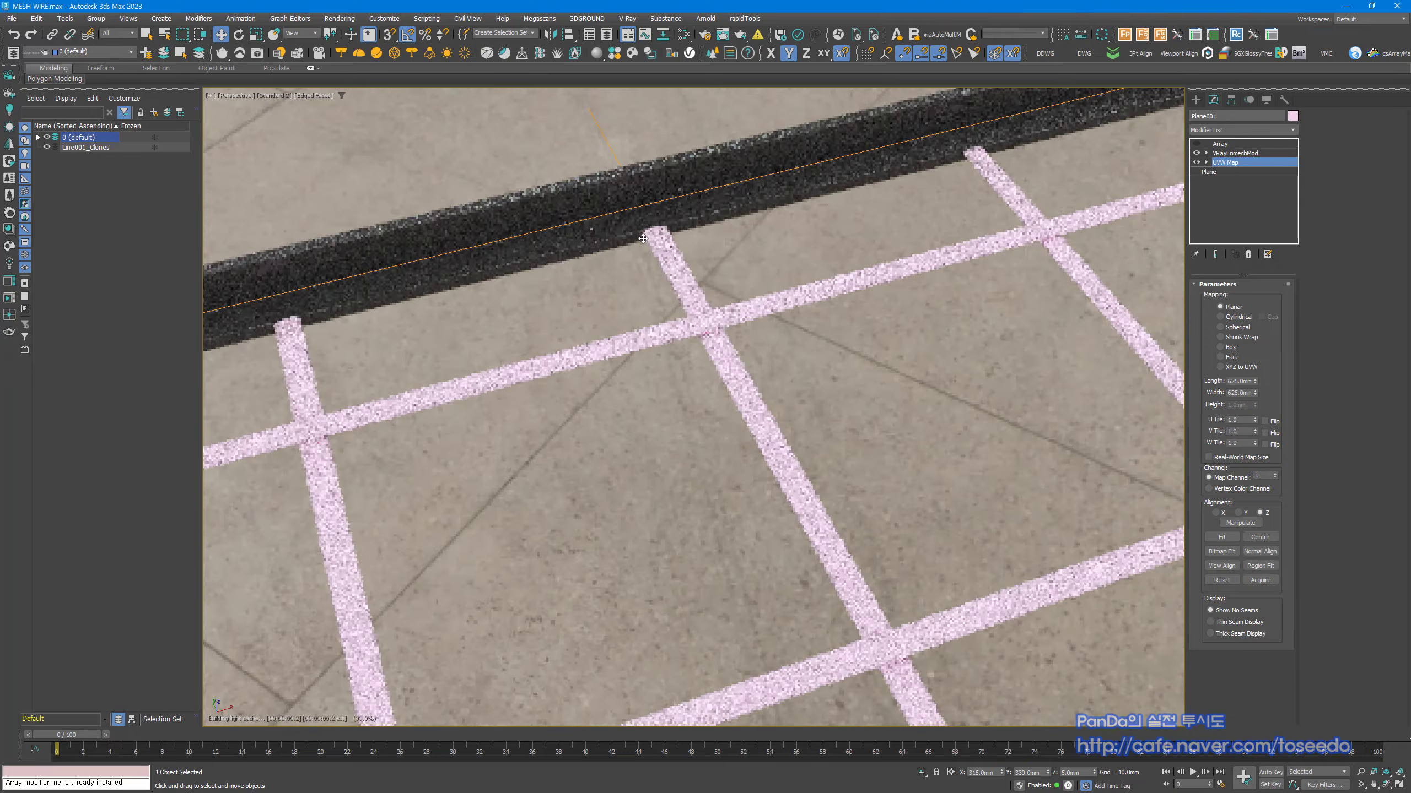
alt+middle_drag(796, 330, 779, 320)
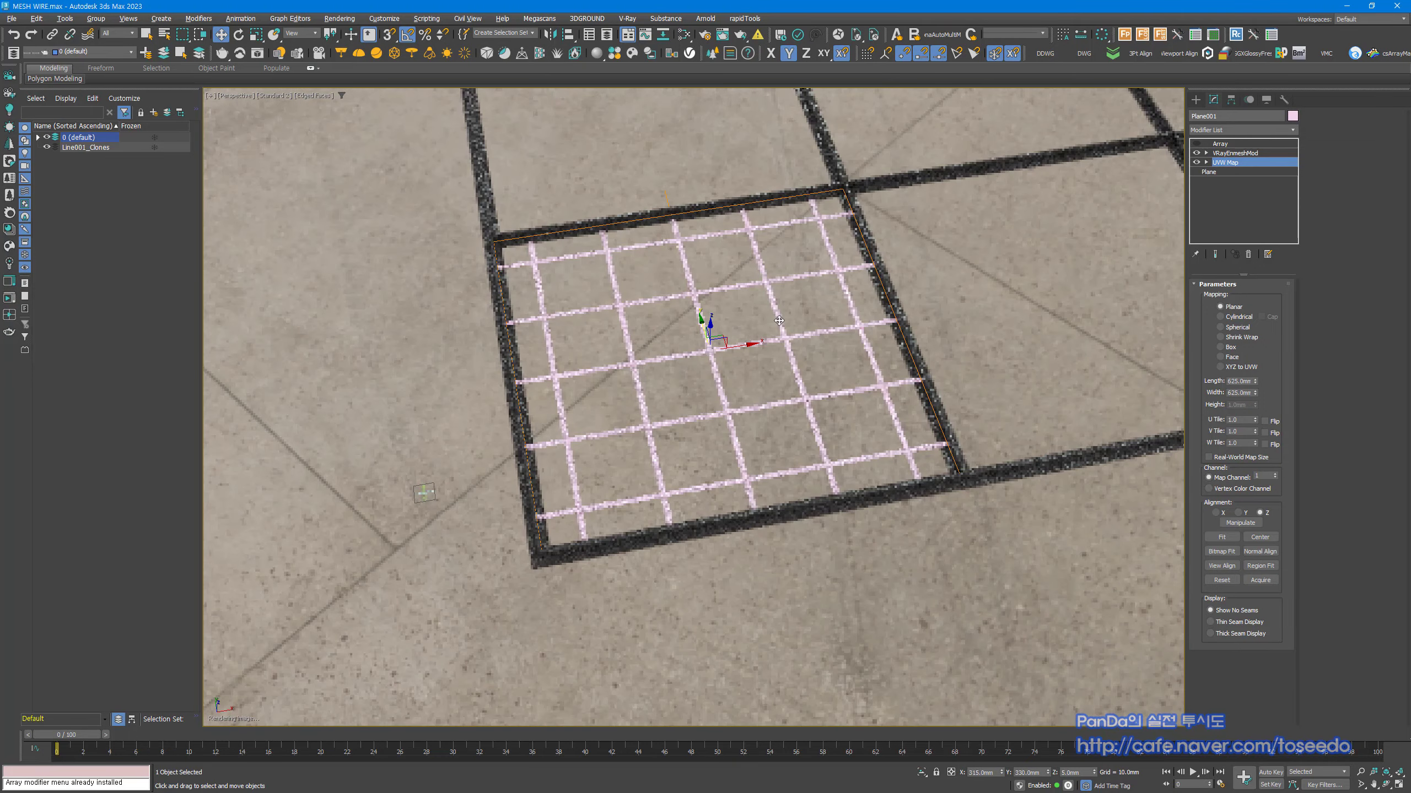
click(1226, 155)
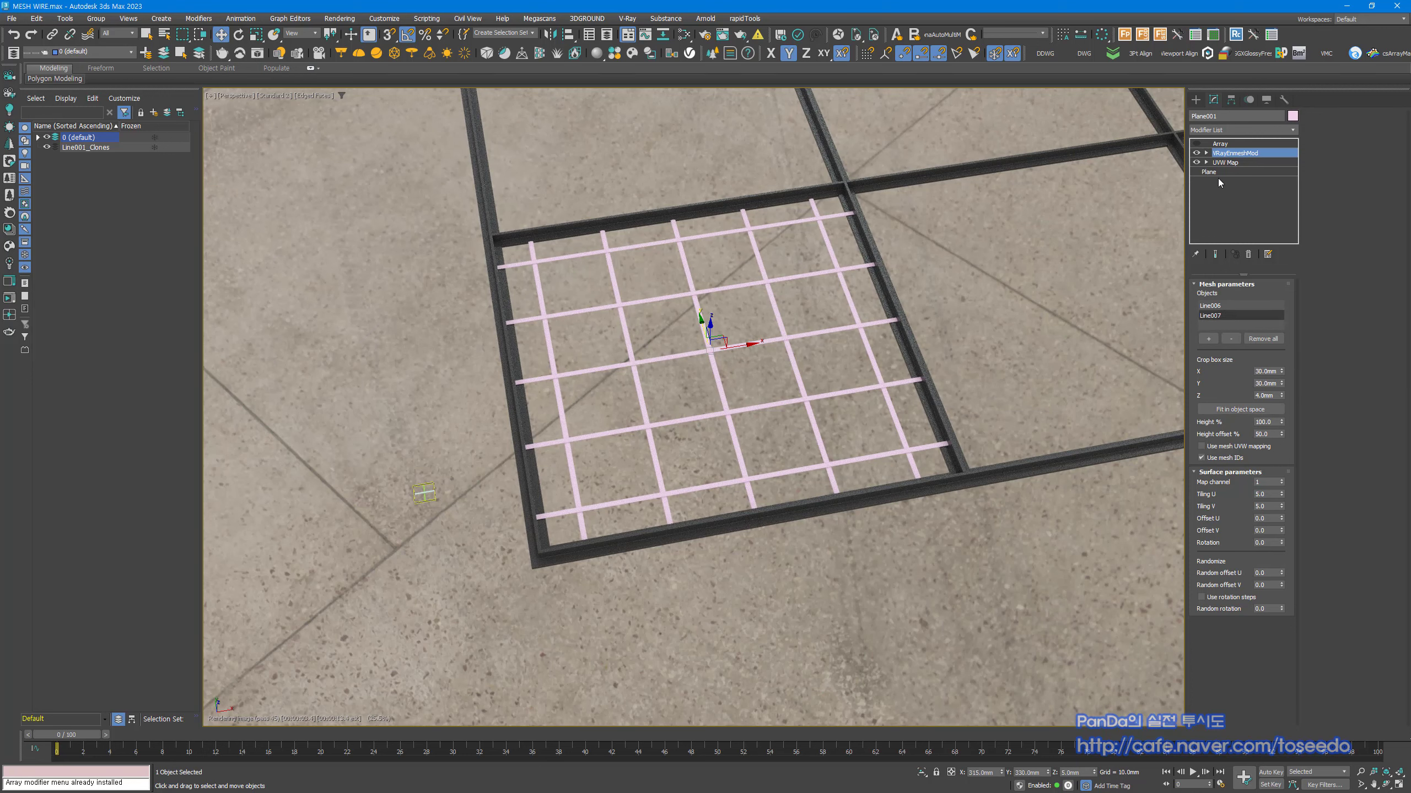
Step: Set the UVW Map's planar mapping length and width to 30 mm
click(1224, 162)
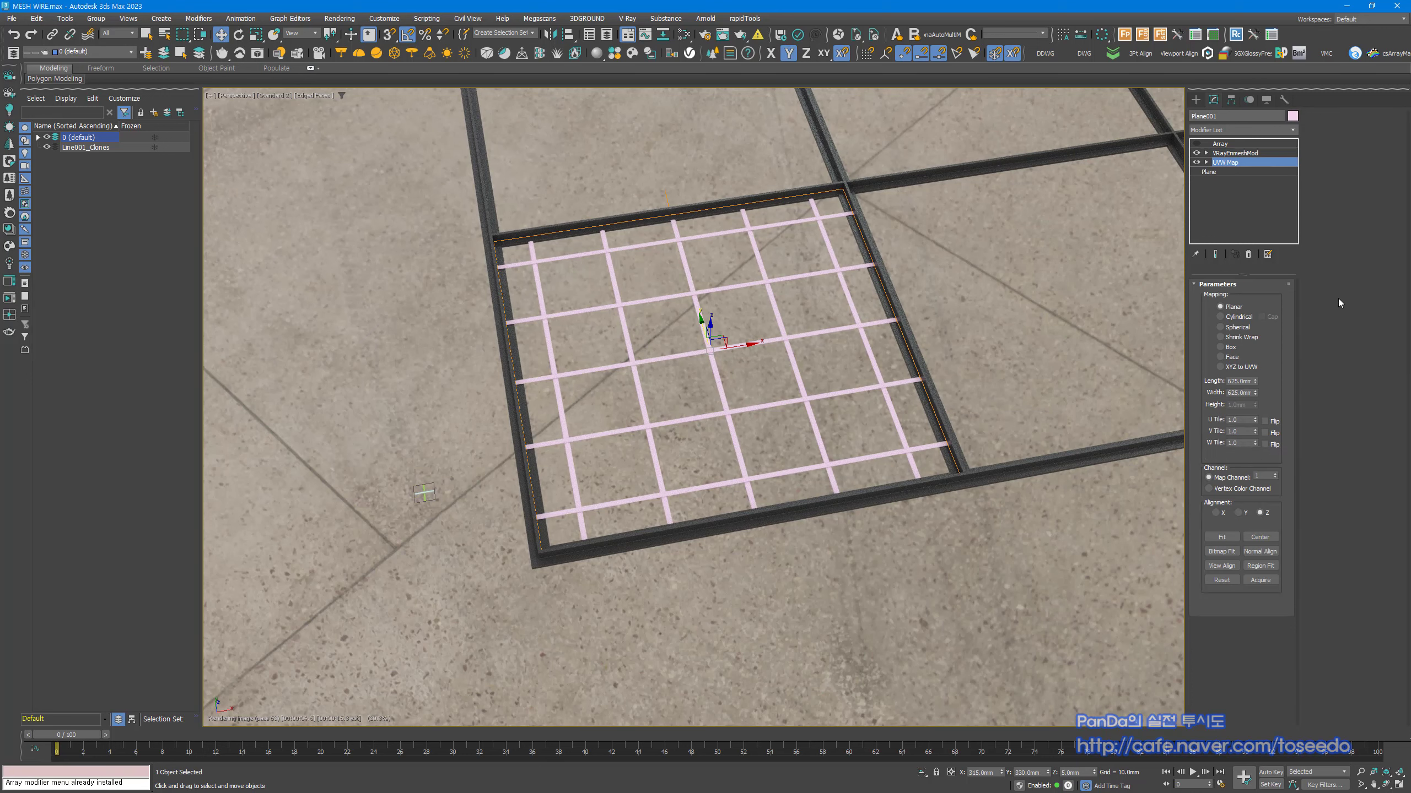
double_click(1238, 382)
key(Return)
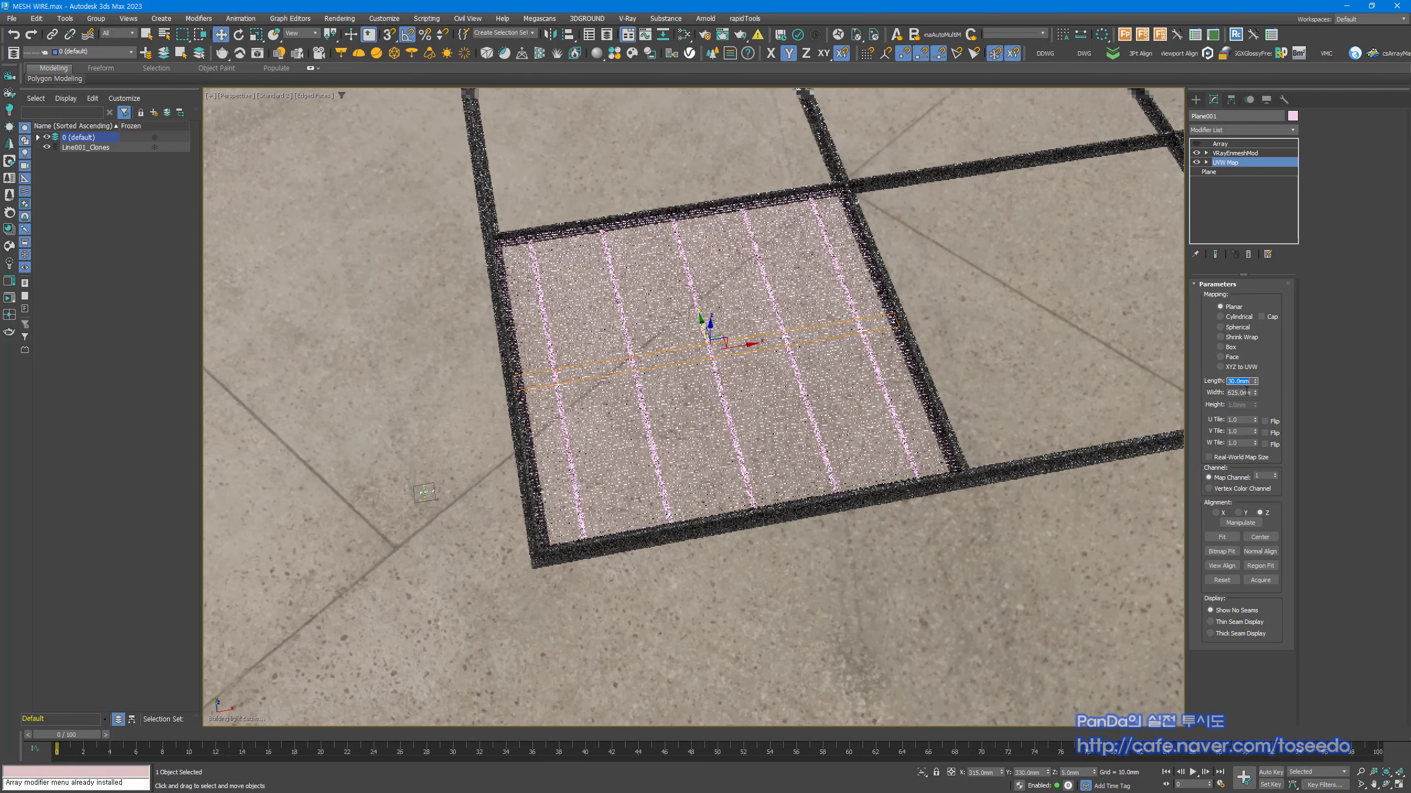
double_click(1246, 392)
text(30)
key(Return)
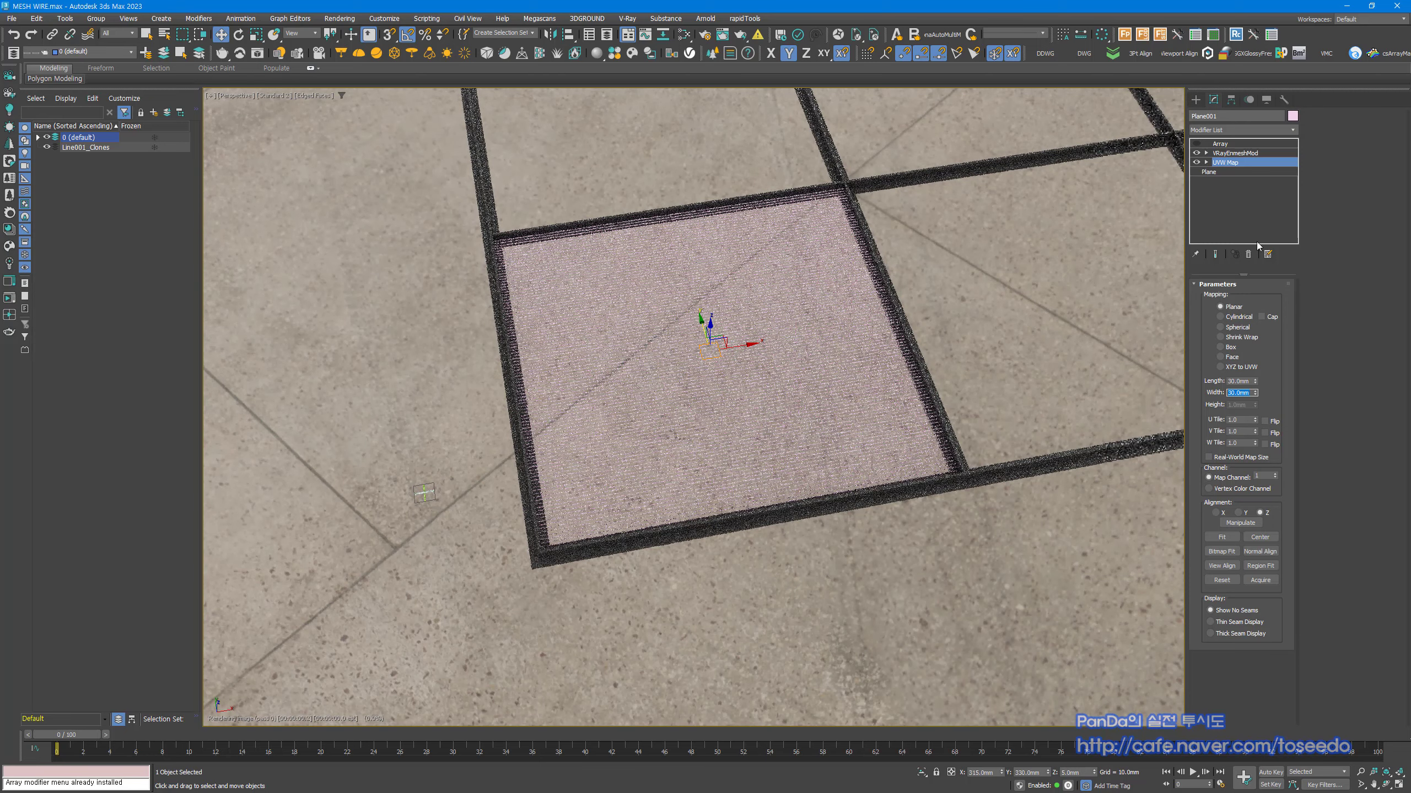
Step: Set the VRayEnmeshMod Tiling U and Tiling V to 1 so each tile follows the UVW mapping size
click(1235, 152)
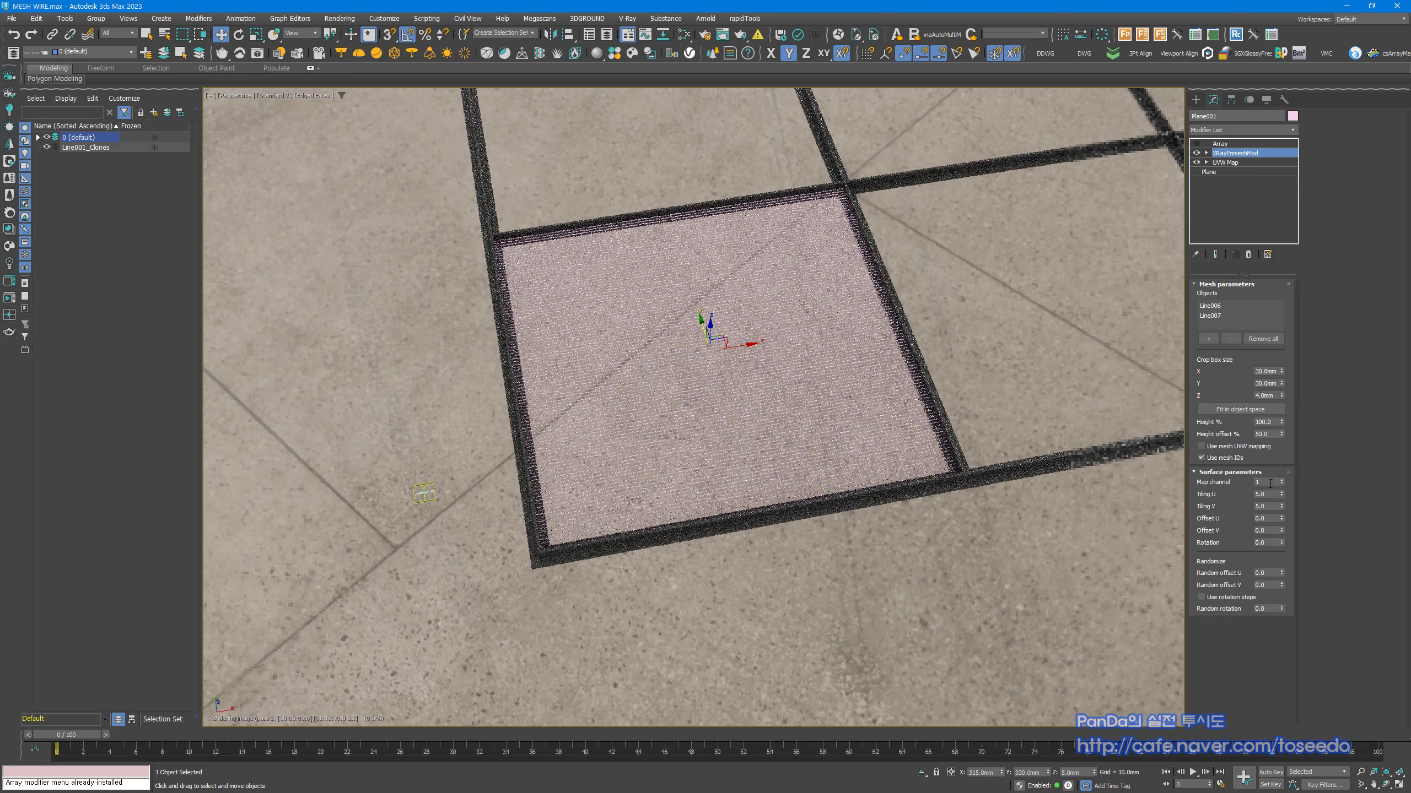
double_click(1264, 493)
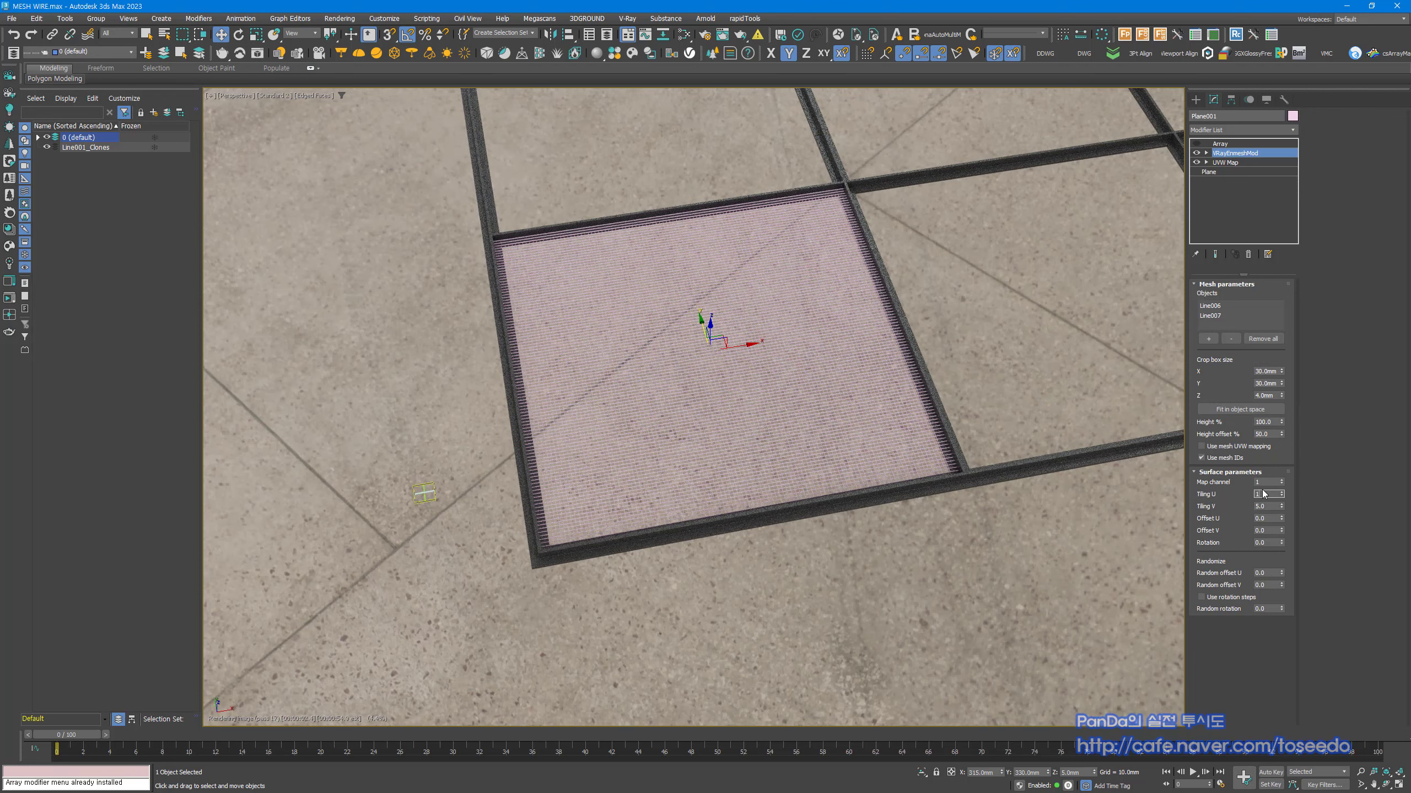
text(1)
key(Return)
double_click(1266, 505)
text(1)
key(Return)
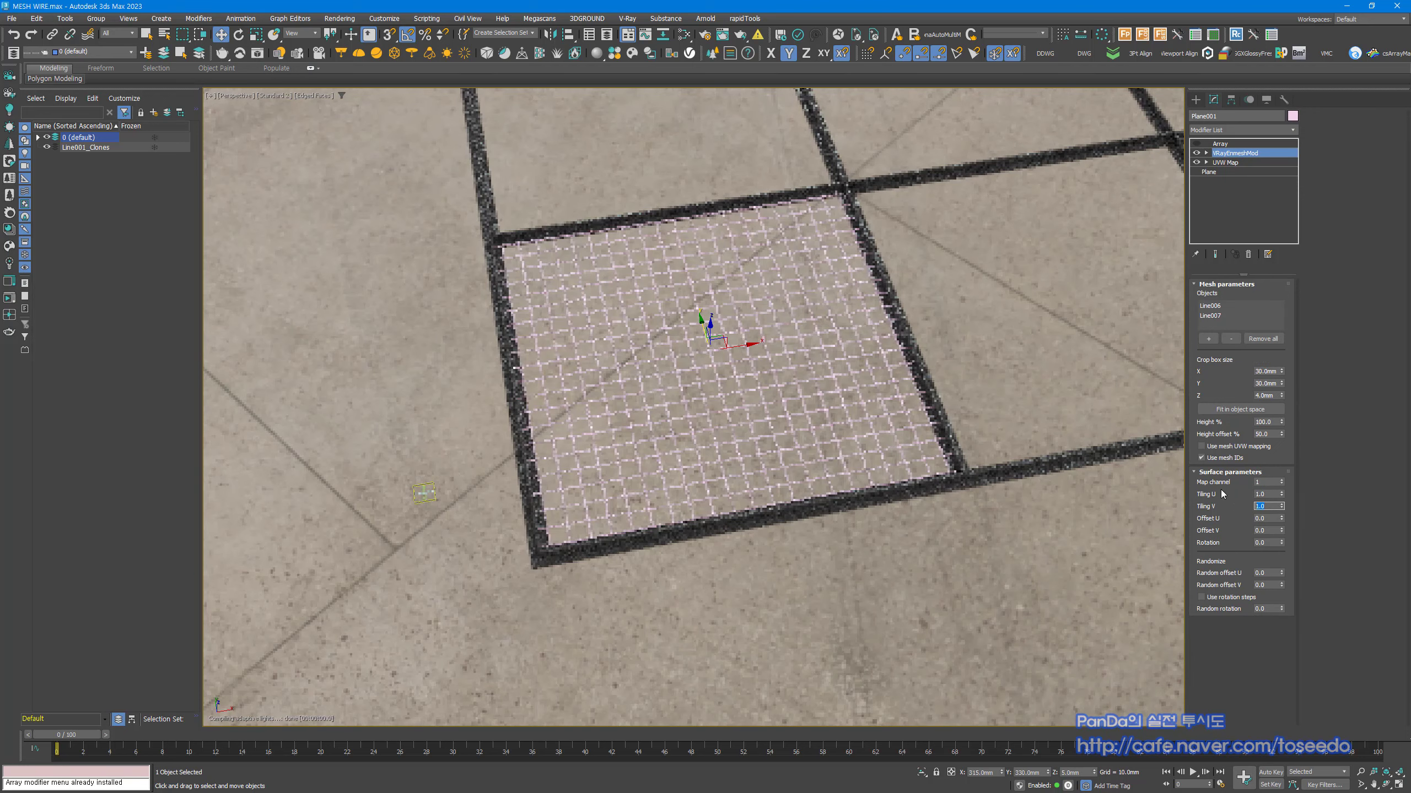
Step: Examine up close how the rod ends sit against the frame and cross near the panel's corner
middle_drag(812, 228, 811, 288)
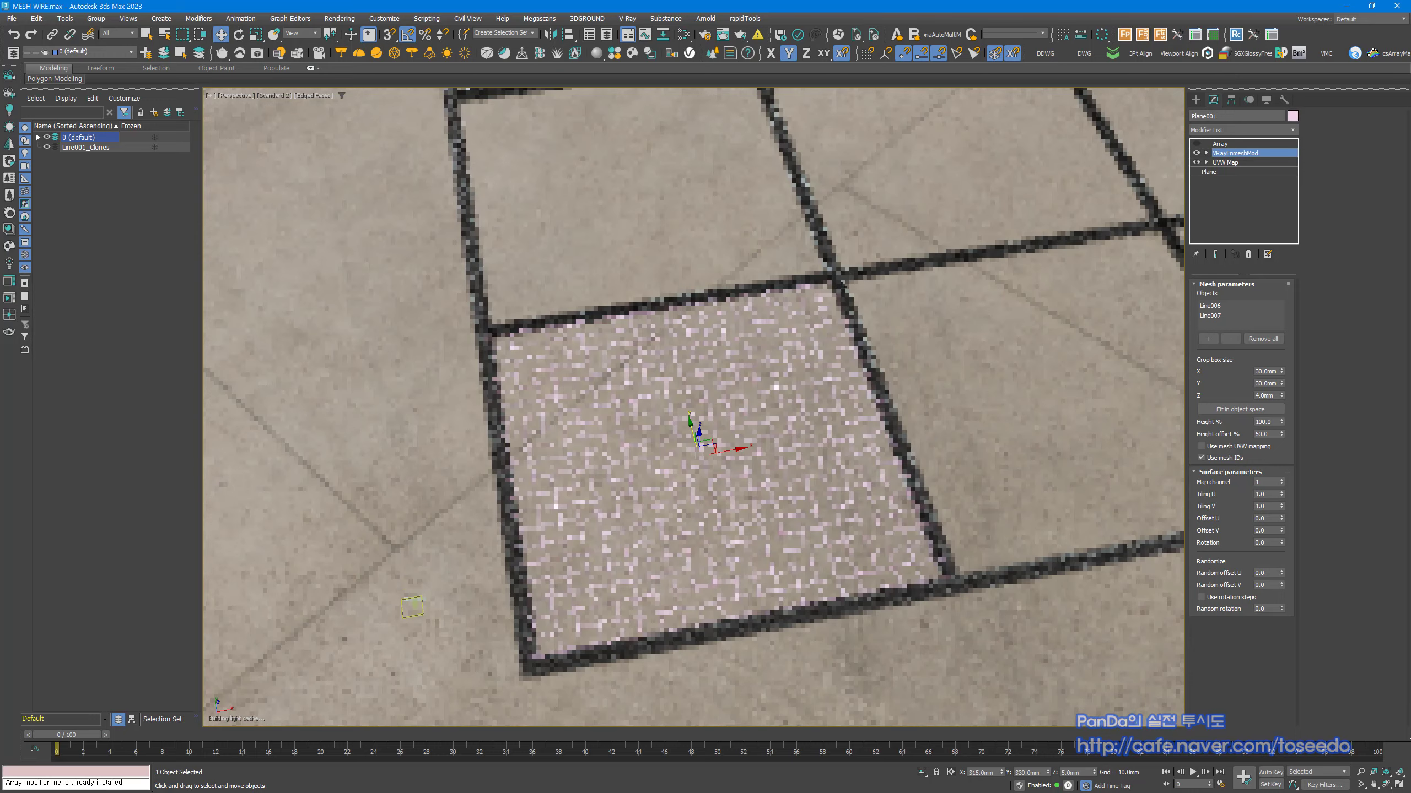
scroll(811, 288, up, 5)
scroll(802, 284, up, 10)
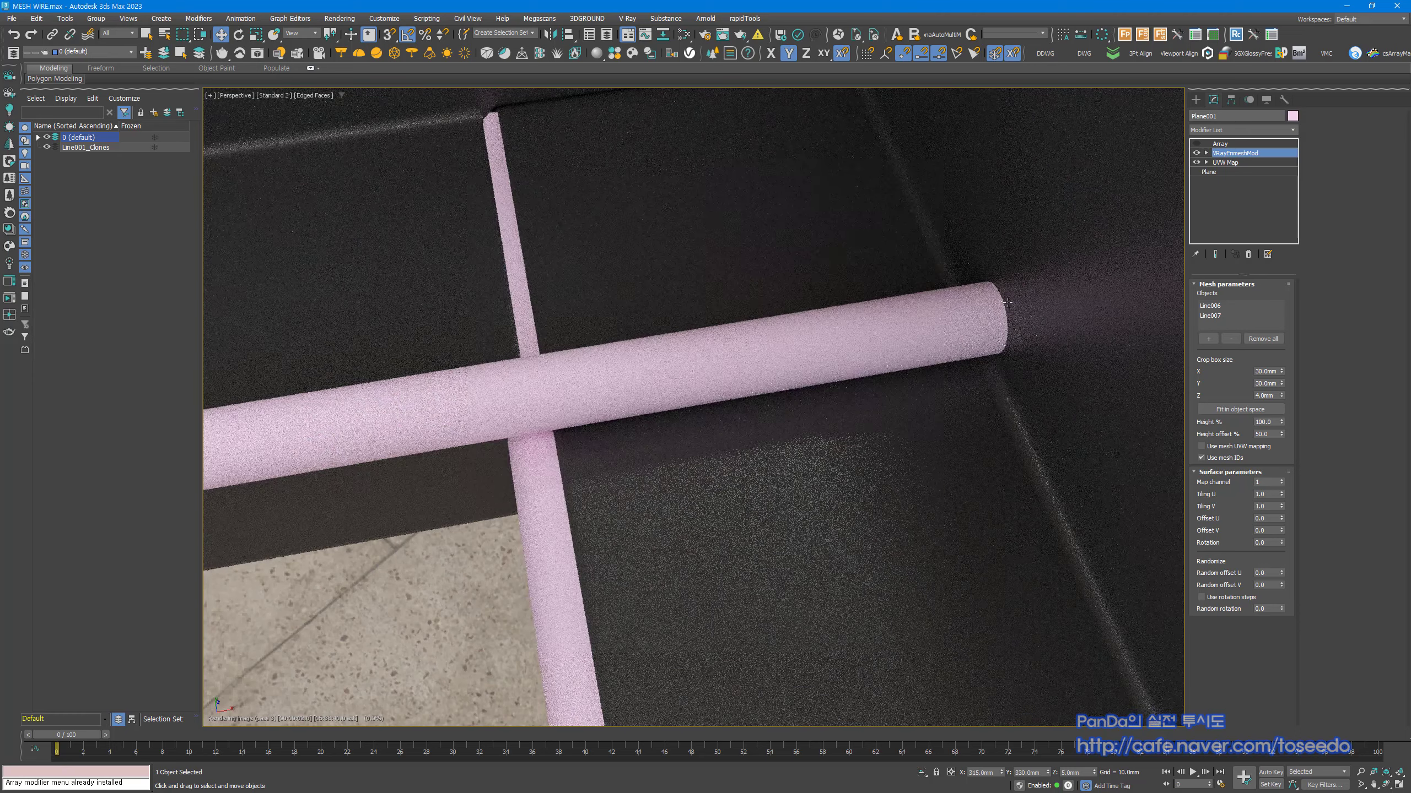
scroll(975, 283, down, 10)
middle_drag(521, 412, 805, 274)
scroll(806, 275, down, 3)
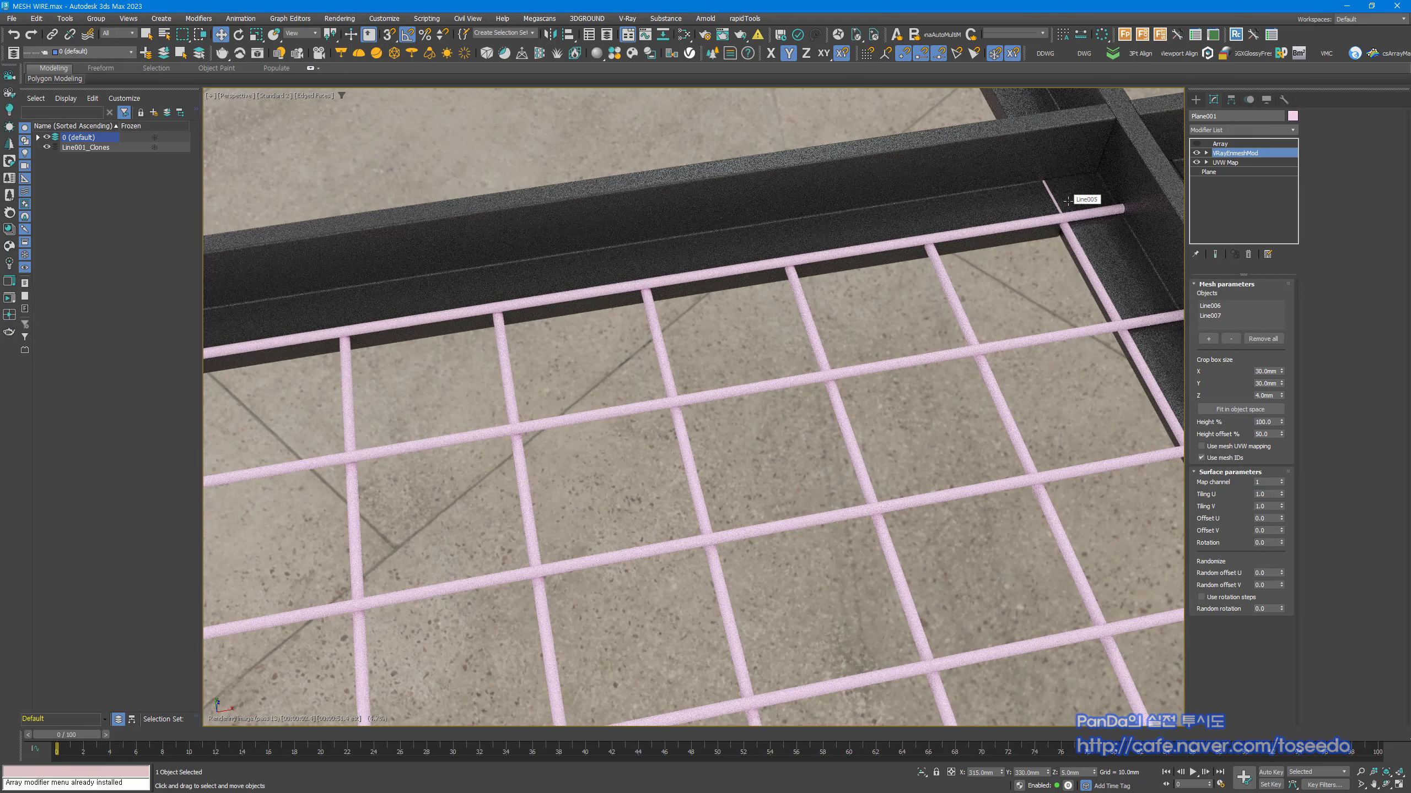
scroll(1066, 211, up, 3)
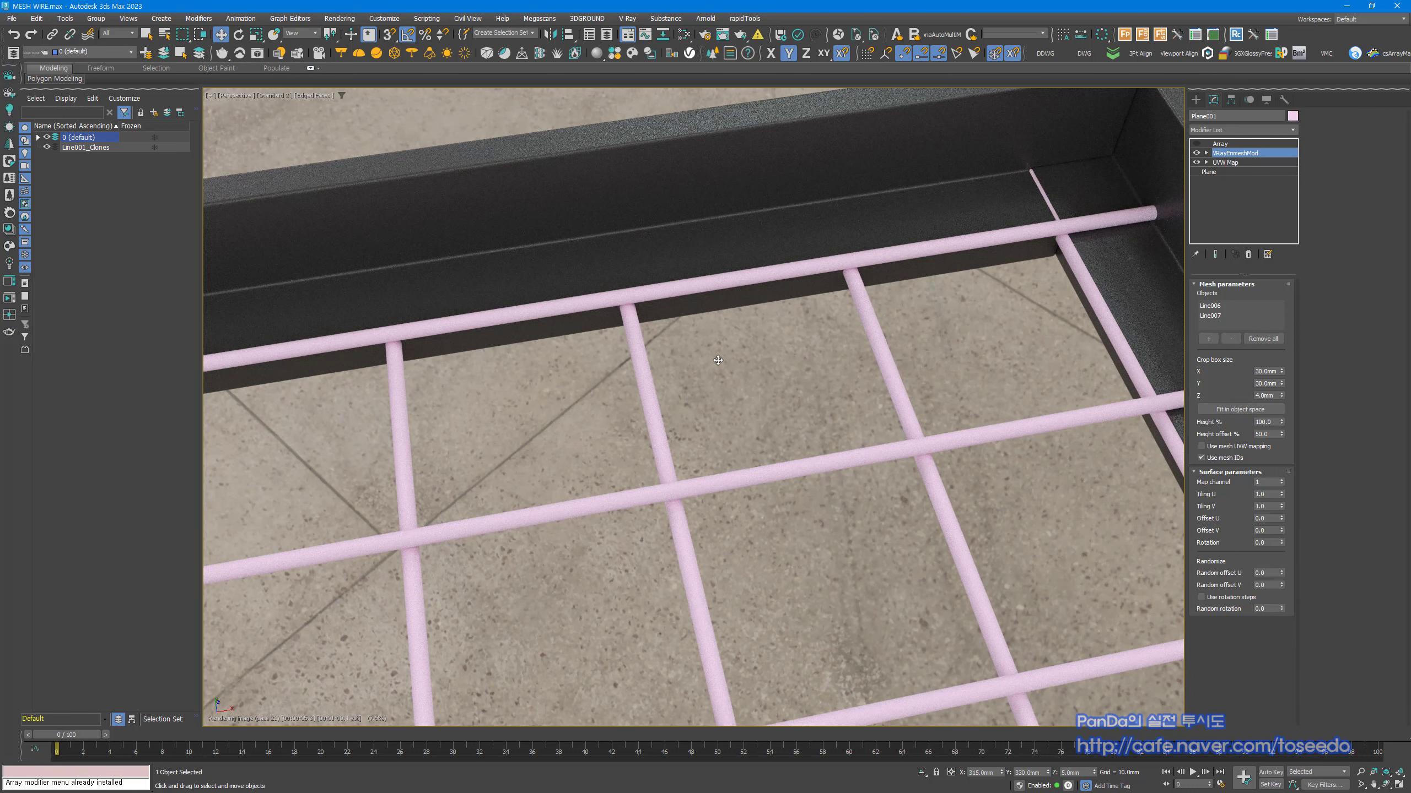
Step: Inspect the frame's profile up close in a front wireframe view with the interactive viewport rendering off and nothing selected
key(f)
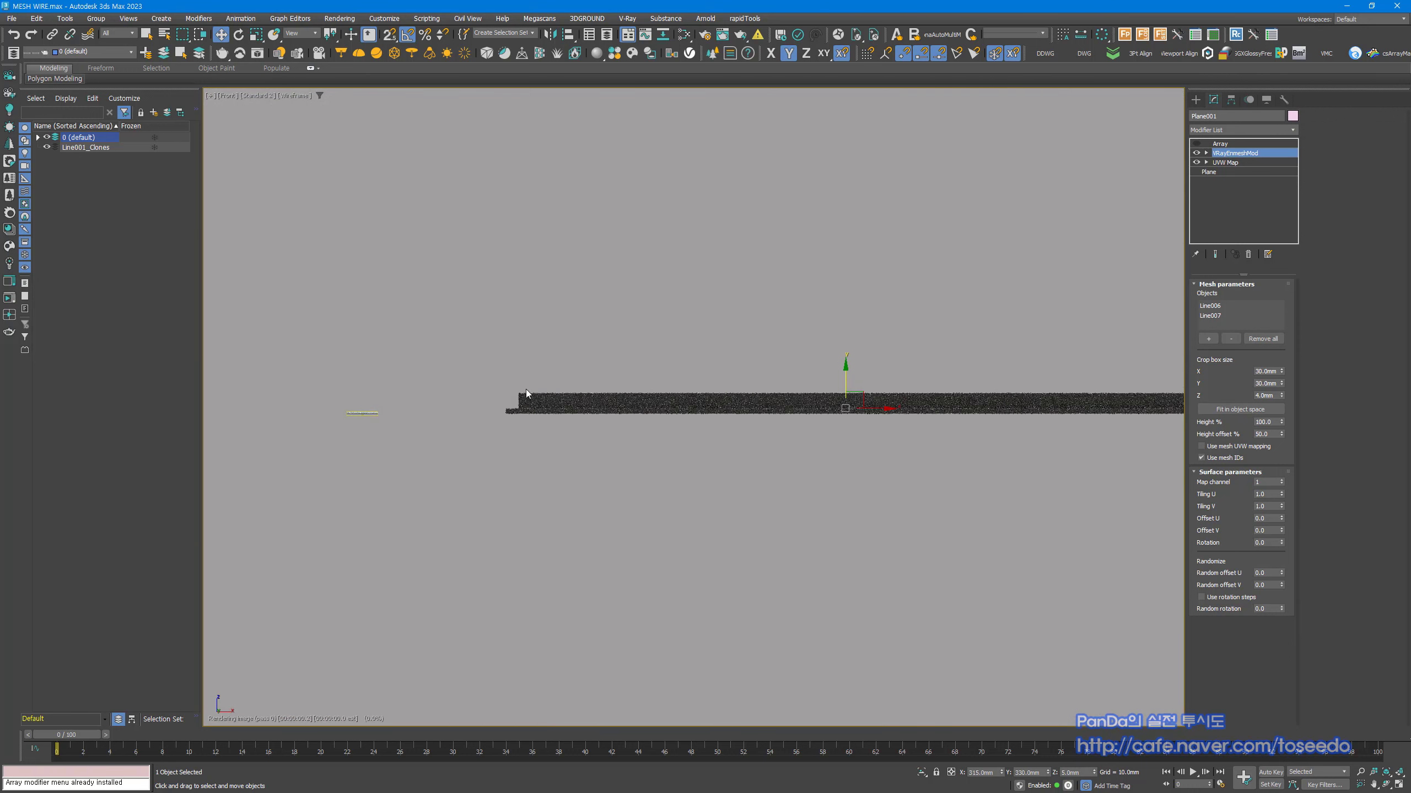
click(252, 98)
click(265, 119)
click(489, 234)
scroll(502, 362, up, 3)
scroll(537, 448, up, 6)
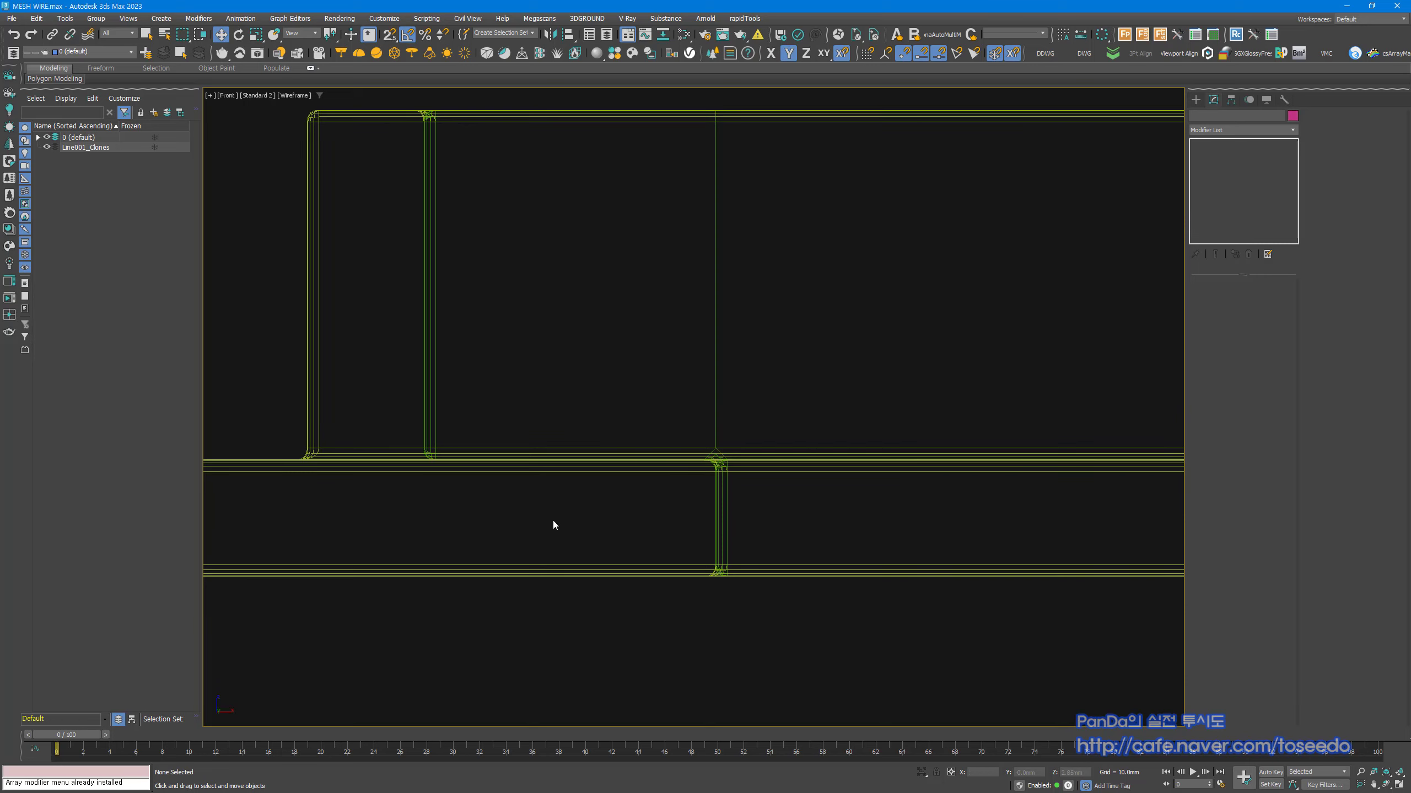
Step: Show the panel in a shaded, tilted orthographic view, select its plane, and restart the interactive rendering in the viewport
key(t)
key(z)
alt+middle_drag(729, 509, 712, 510)
key(F3)
middle_drag(545, 620, 724, 473)
scroll(690, 534, up, 5)
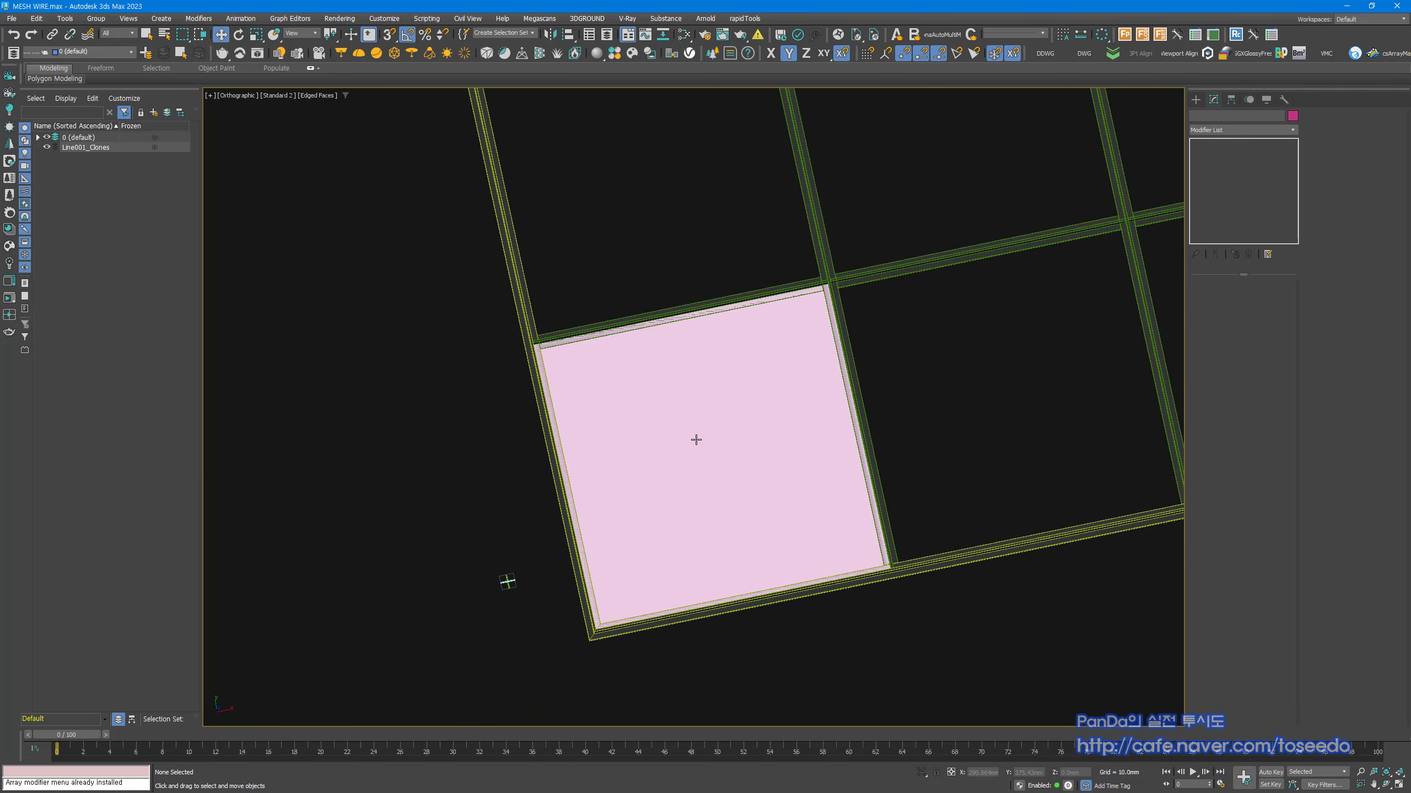
click(697, 441)
scroll(716, 472, up, 3)
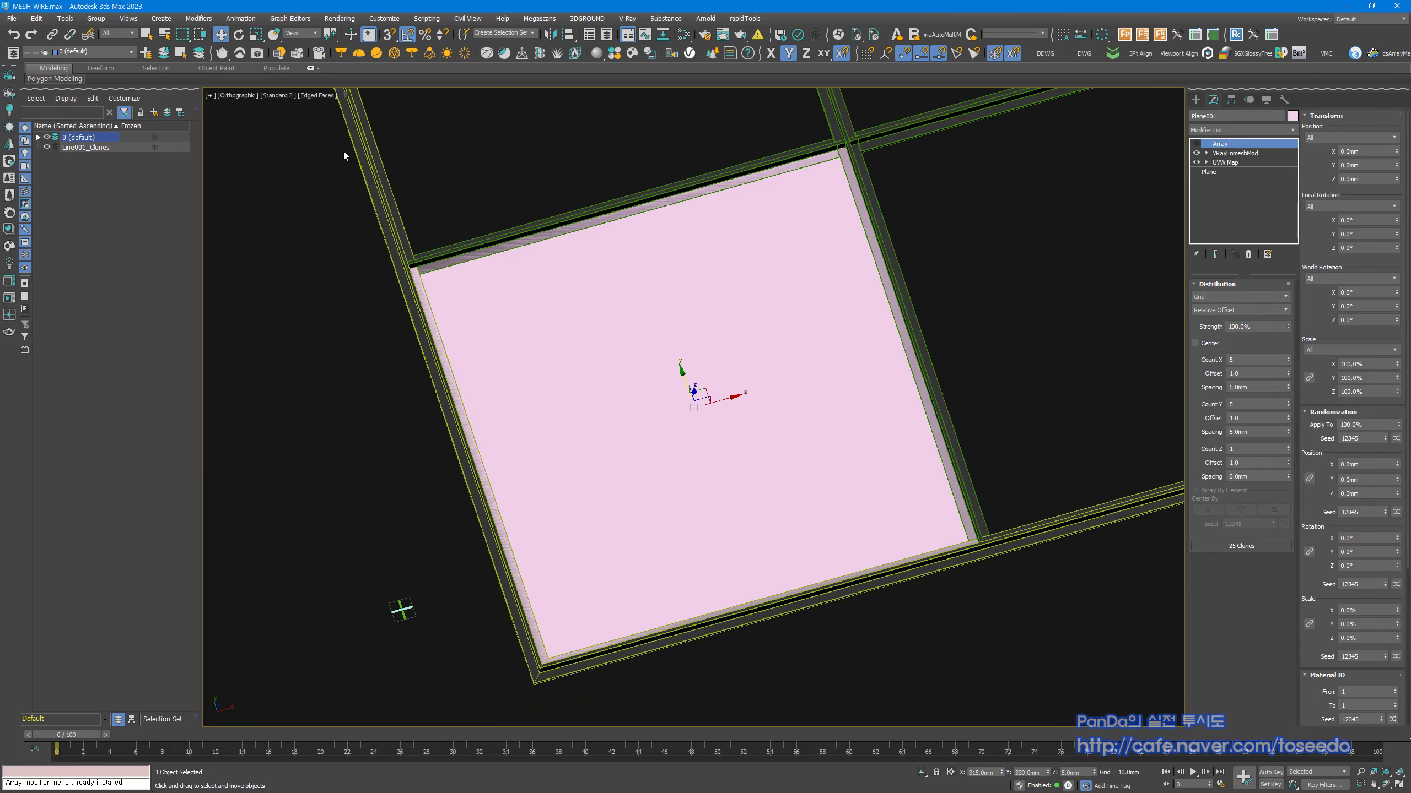
click(285, 97)
click(322, 117)
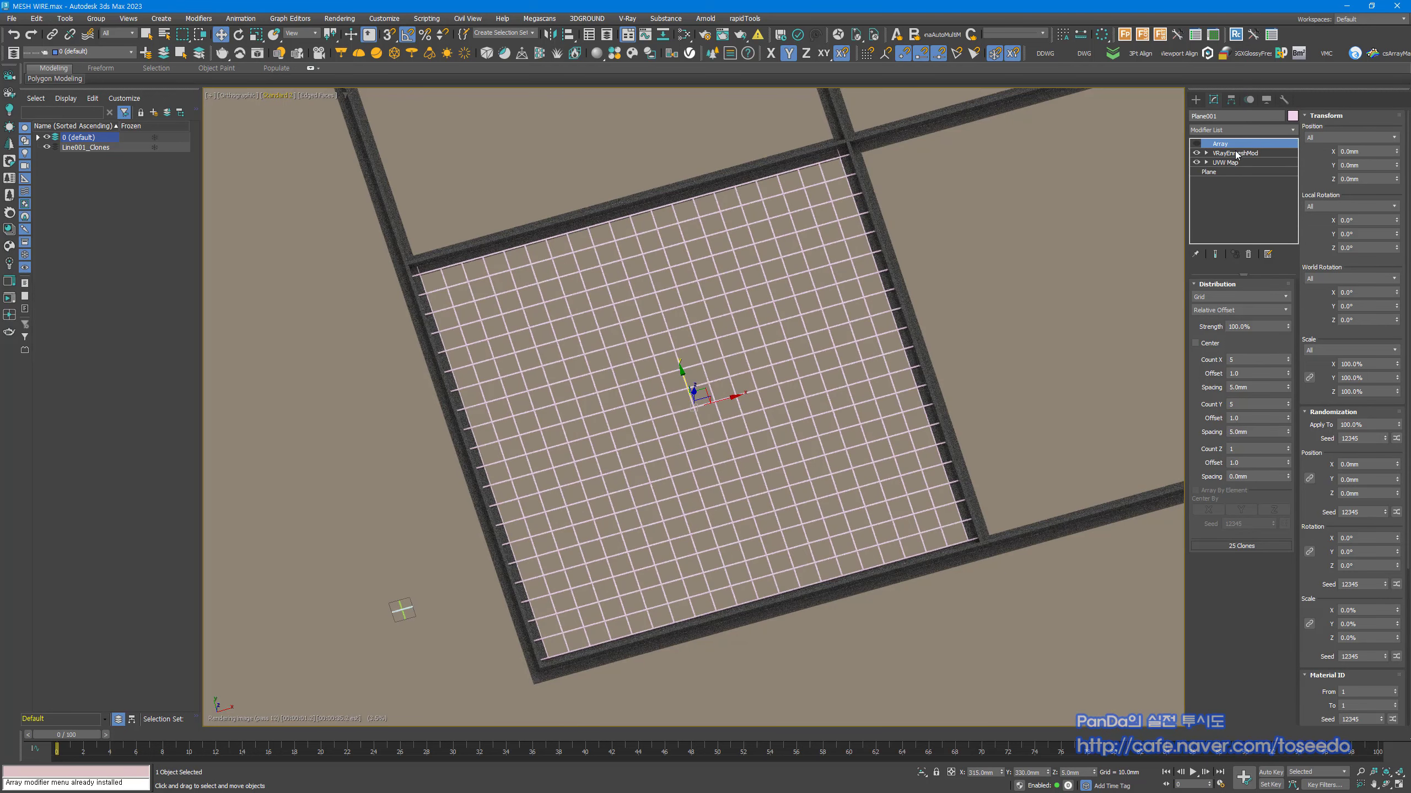
Step: Try a VRayEnmeshMod height offset of 0%, and set it to 100%
click(1237, 153)
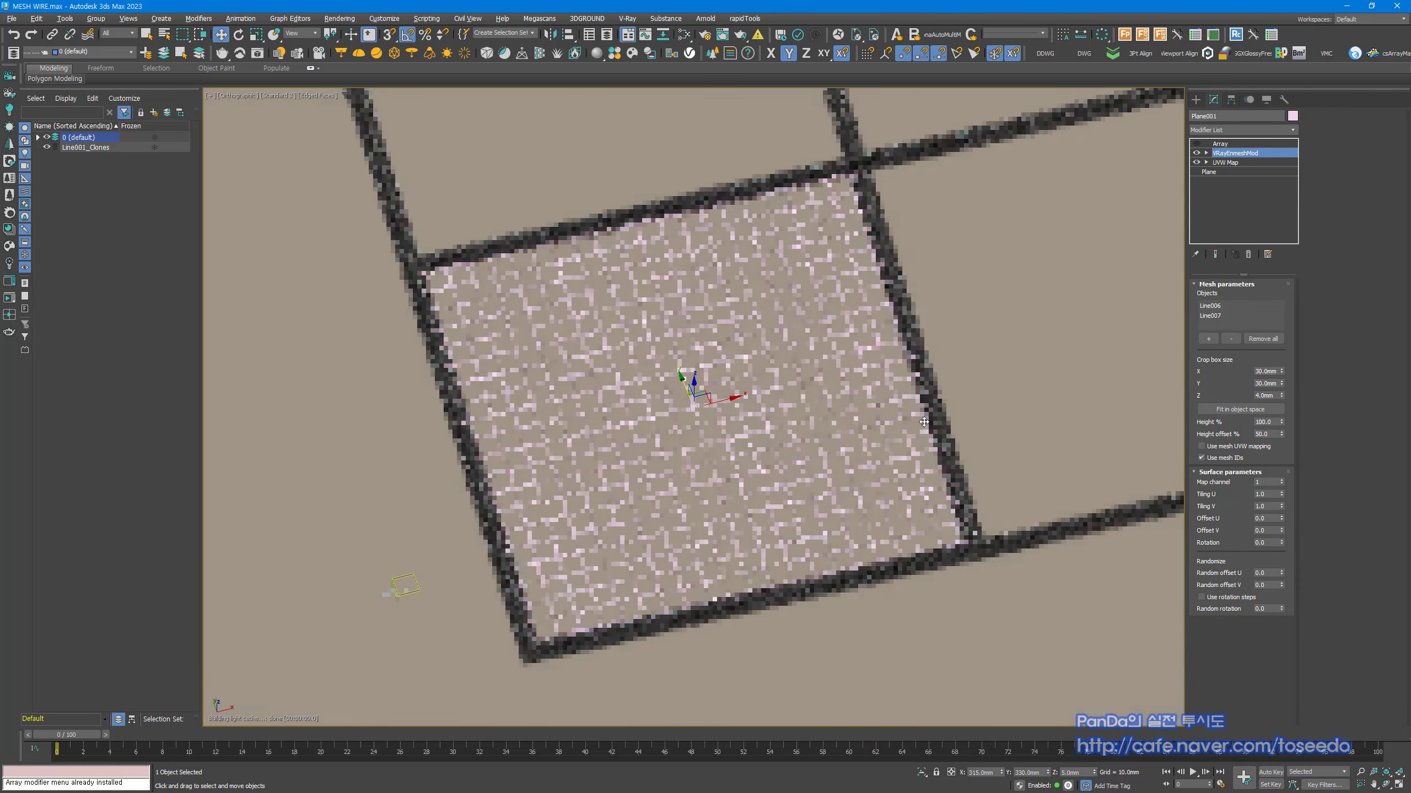
scroll(840, 185, up, 5)
scroll(841, 185, up, 5)
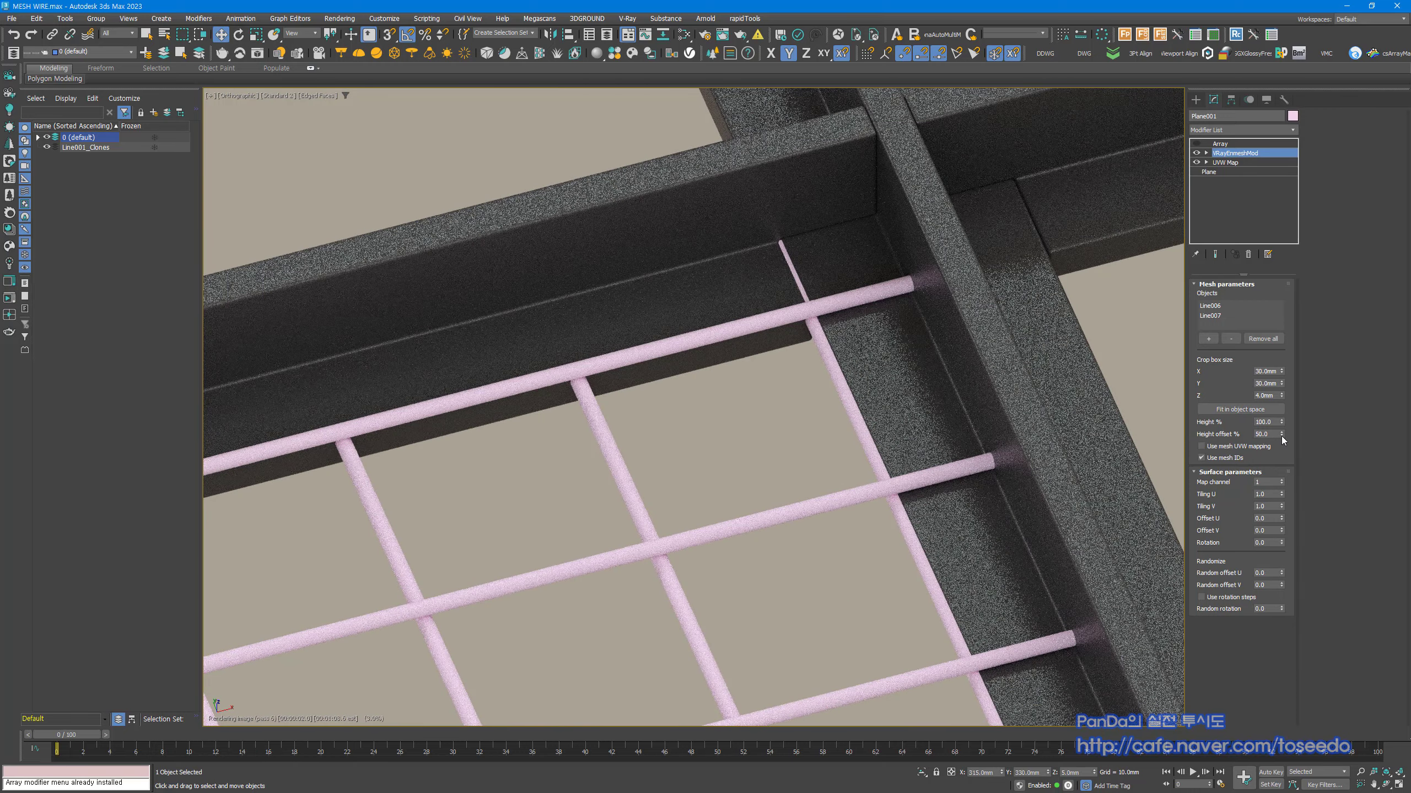
right_click(1280, 437)
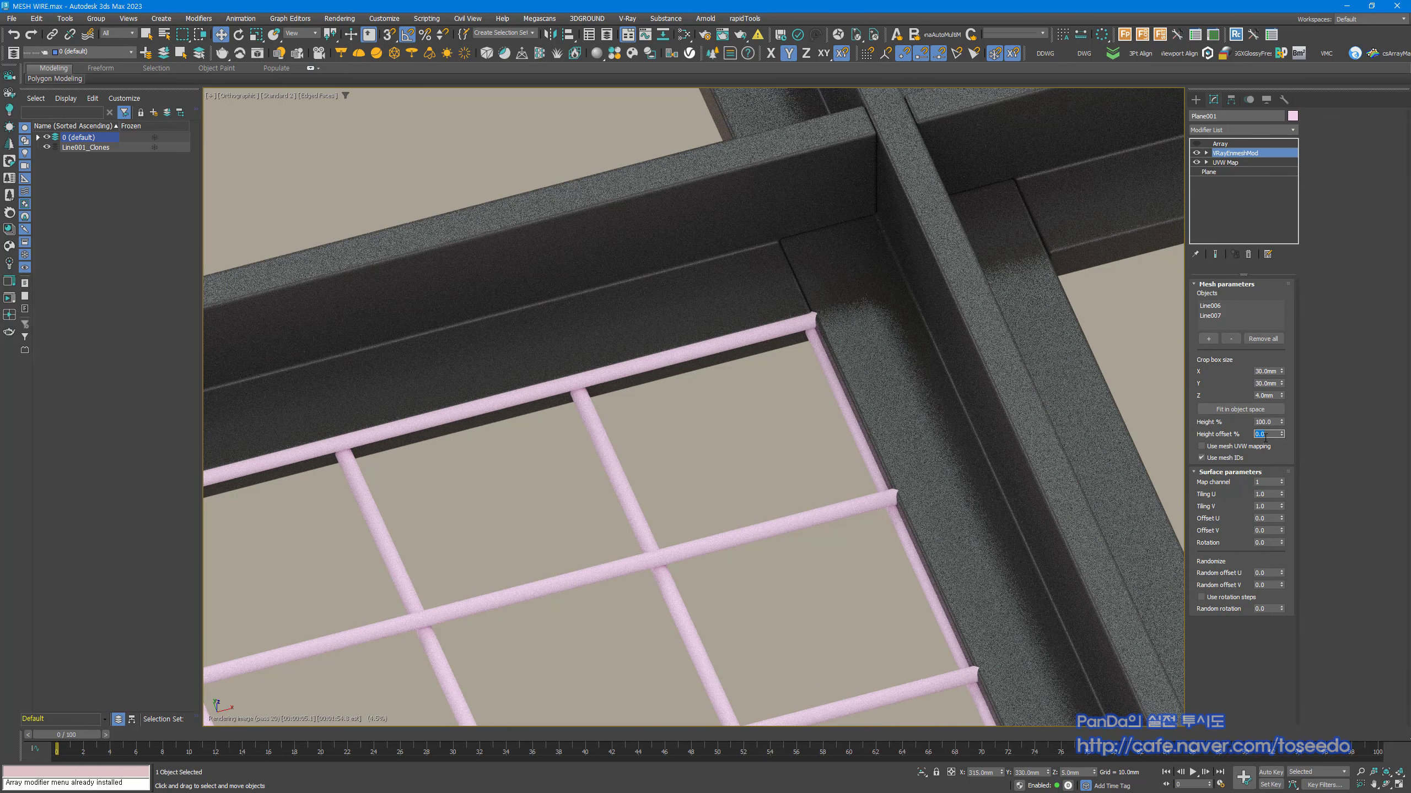
key(Return)
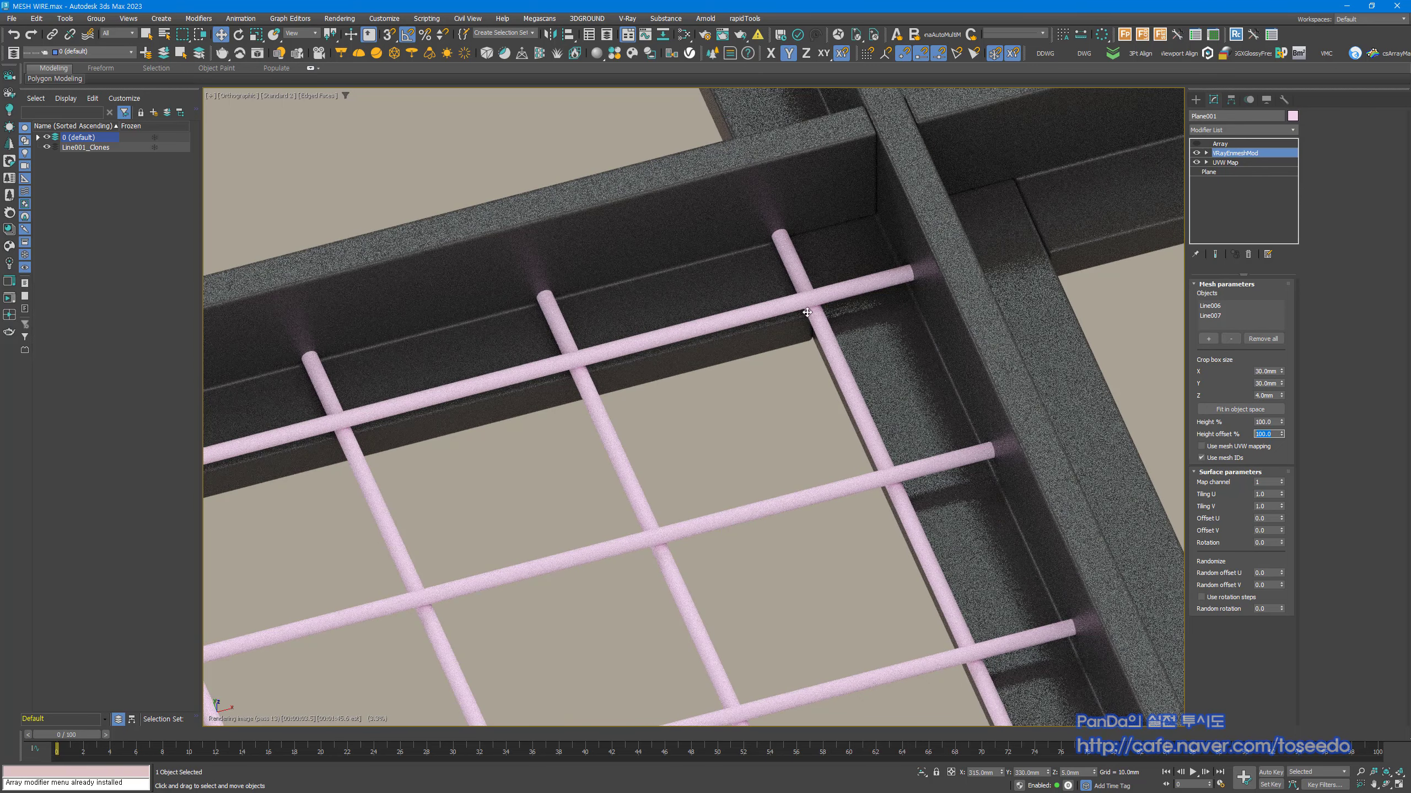
Step: Examine the raised rods along the frame edge and the mesh pattern across the whole panel
middle_drag(727, 370, 799, 323)
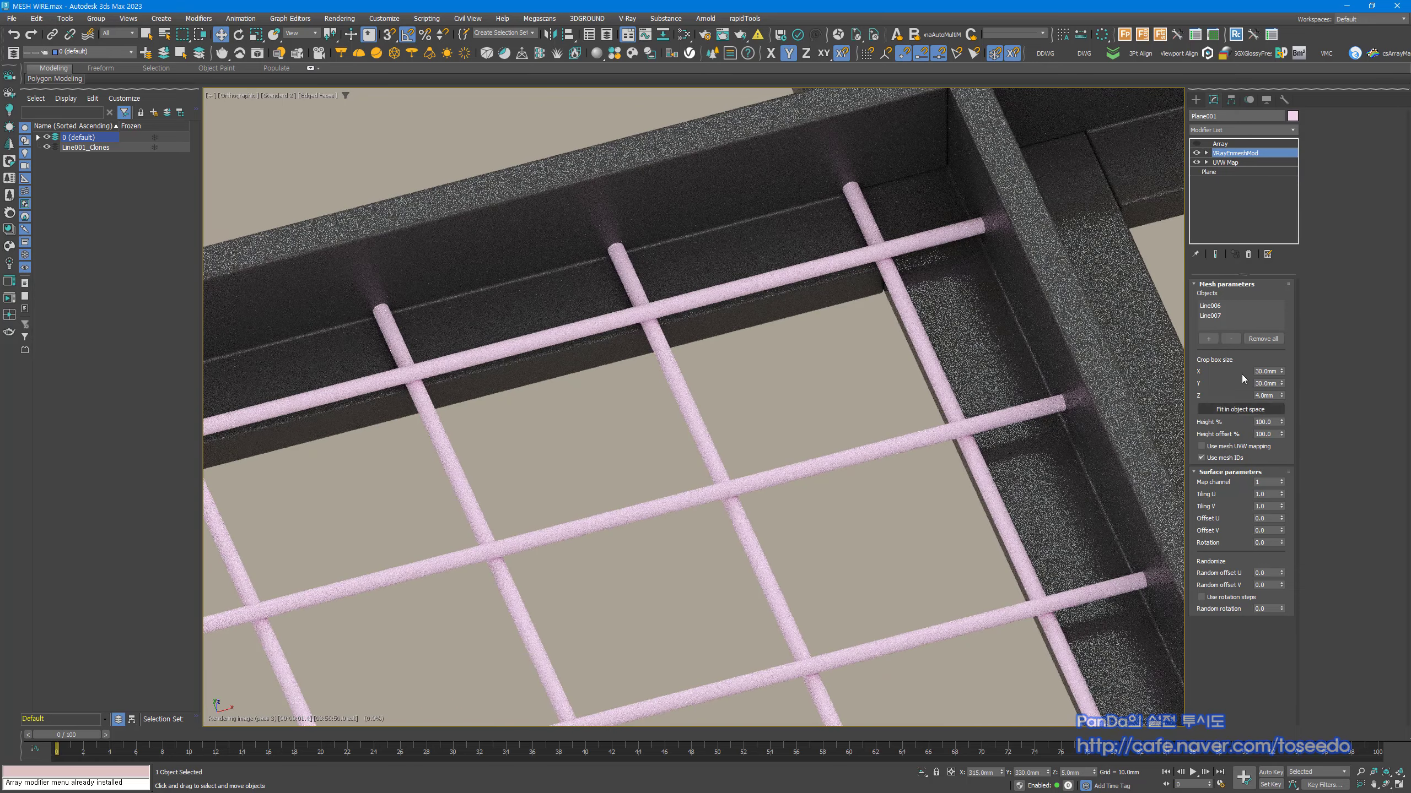
scroll(693, 331, down, 10)
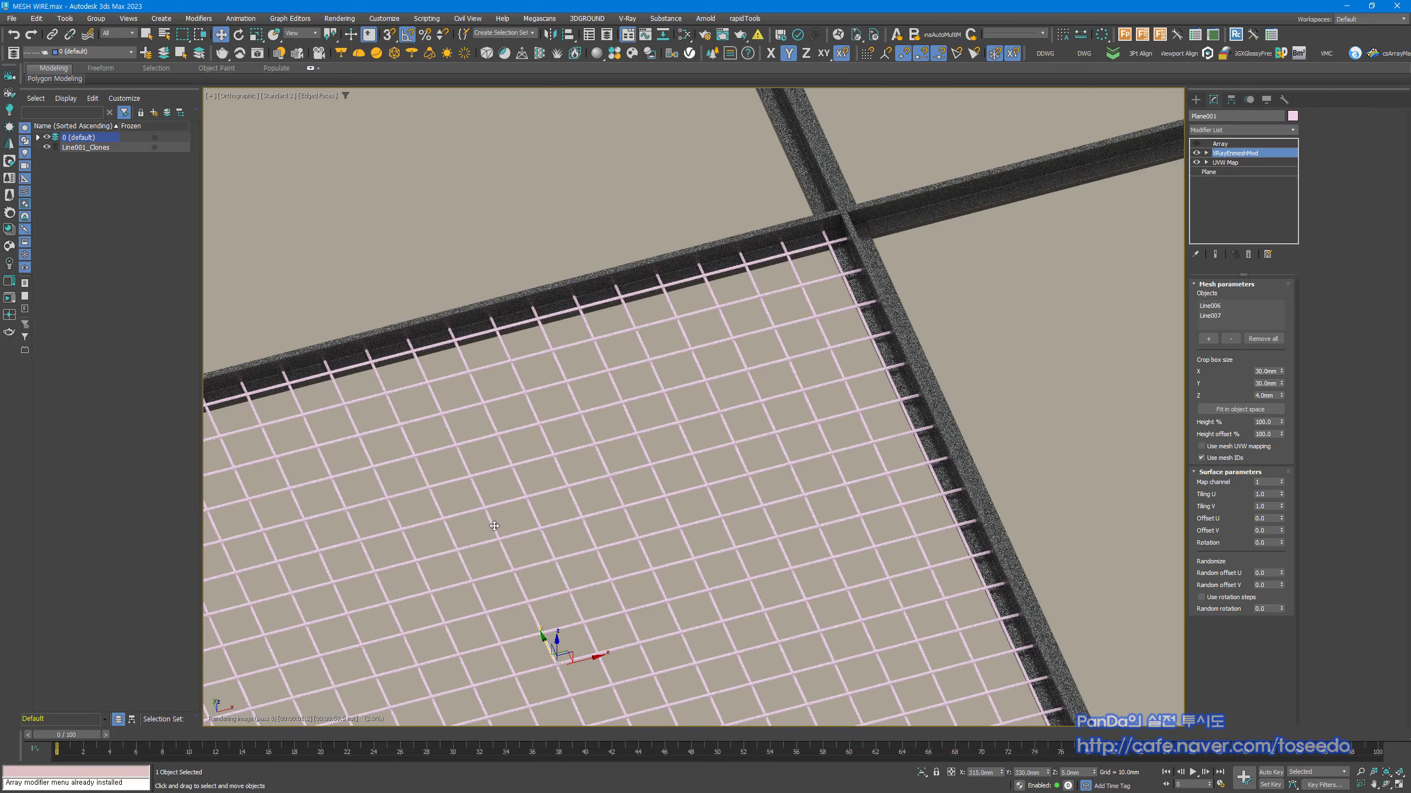
middle_drag(517, 505, 625, 416)
scroll(836, 311, down, 8)
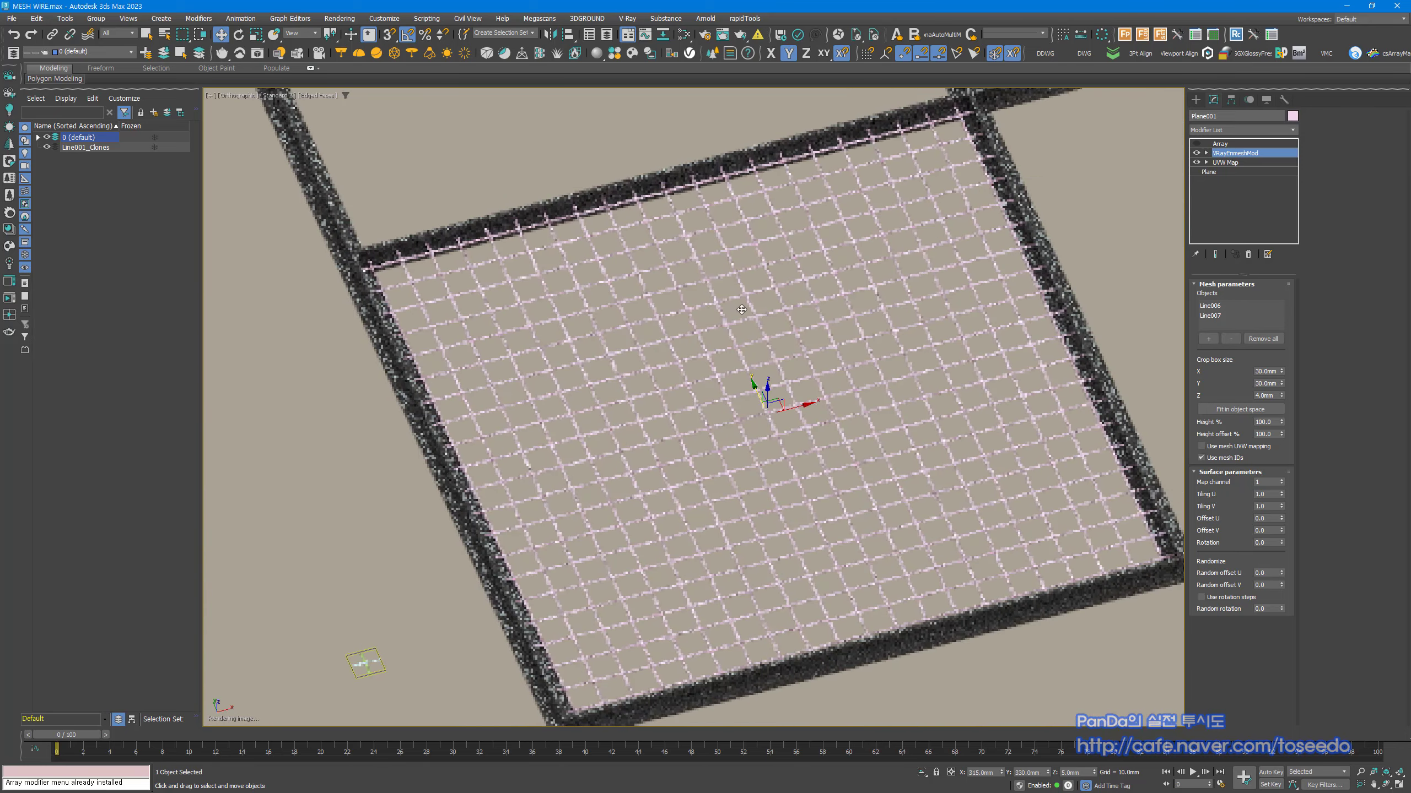
scroll(836, 310, up, 3)
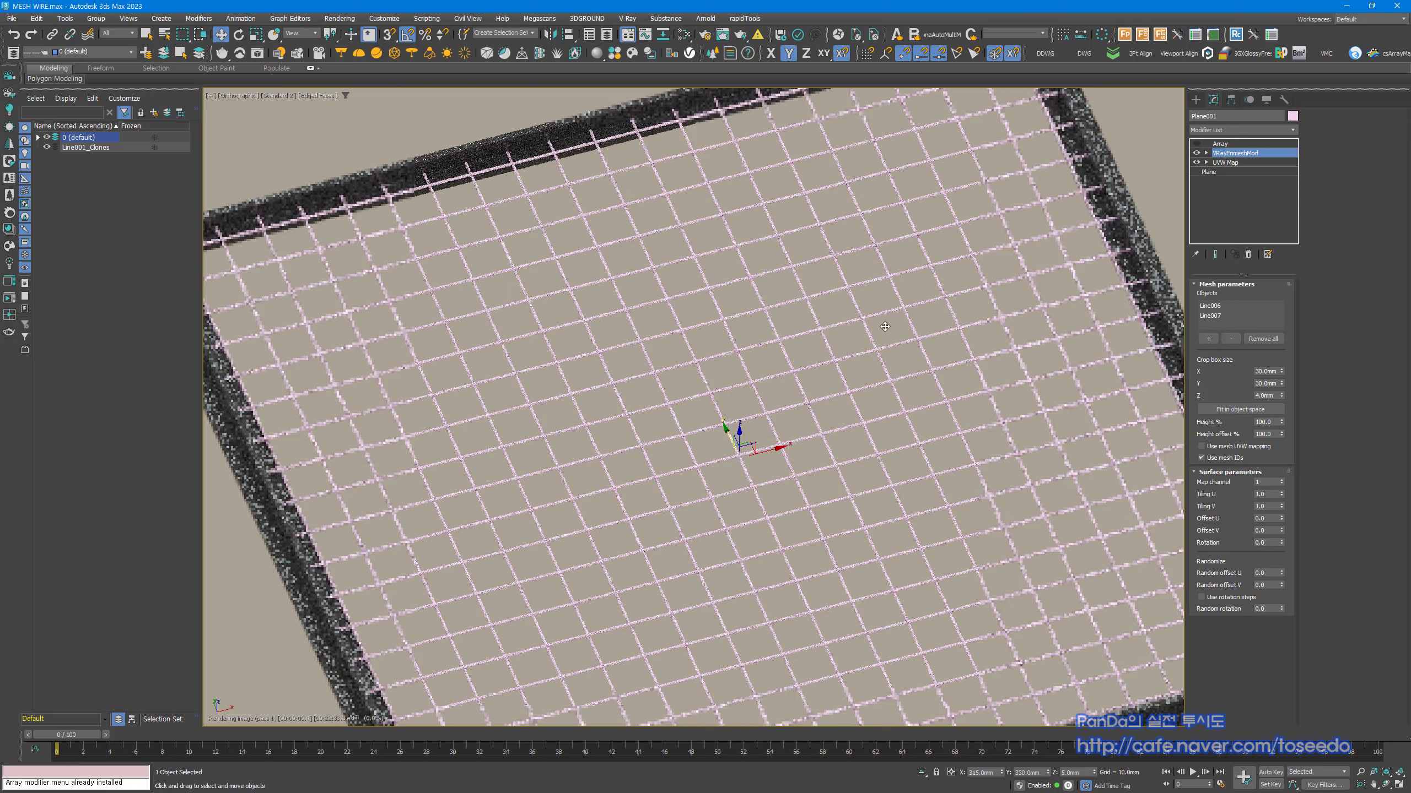
middle_drag(899, 356, 788, 365)
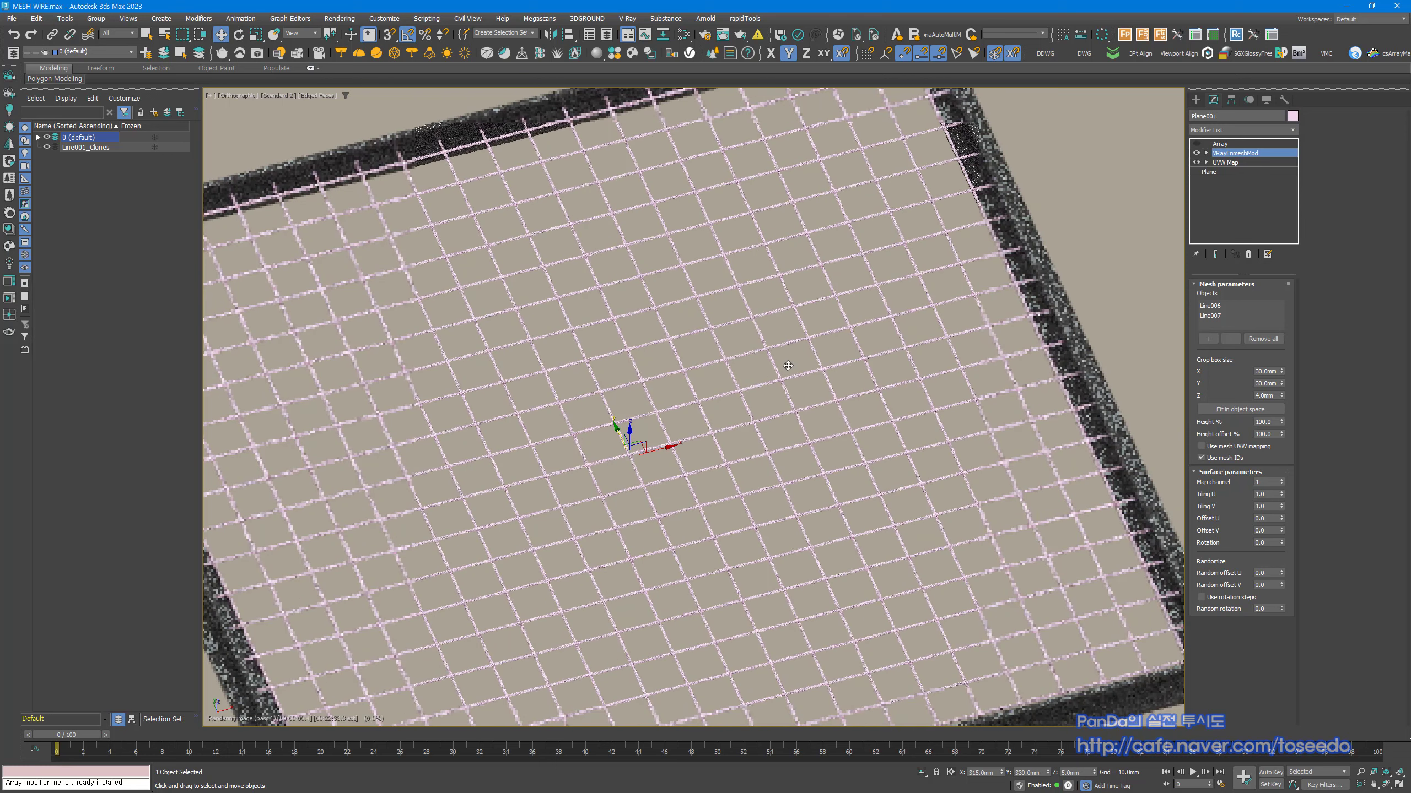
scroll(780, 320, down, 2)
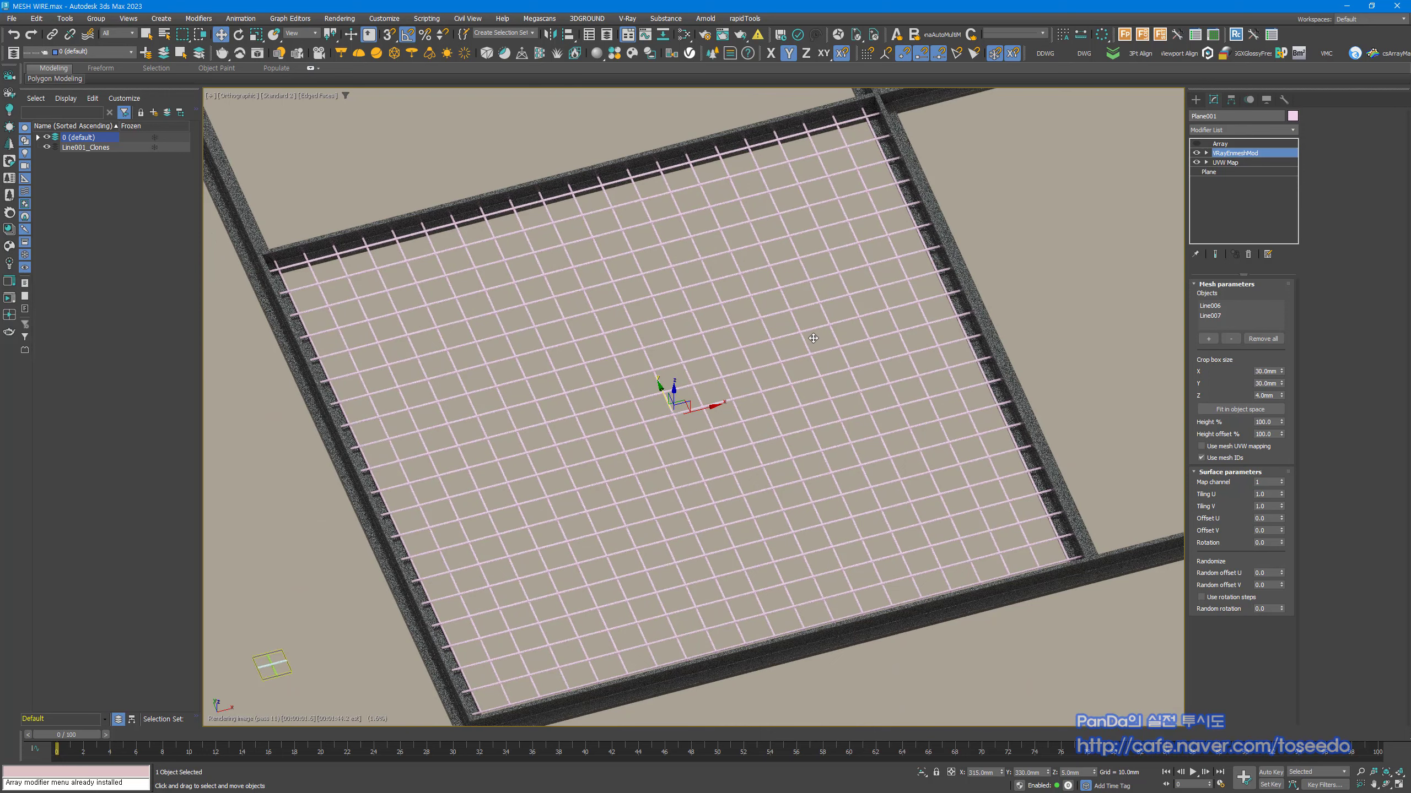
Step: Set the UVW Map's planar mapping length and width to 60 mm
click(1218, 162)
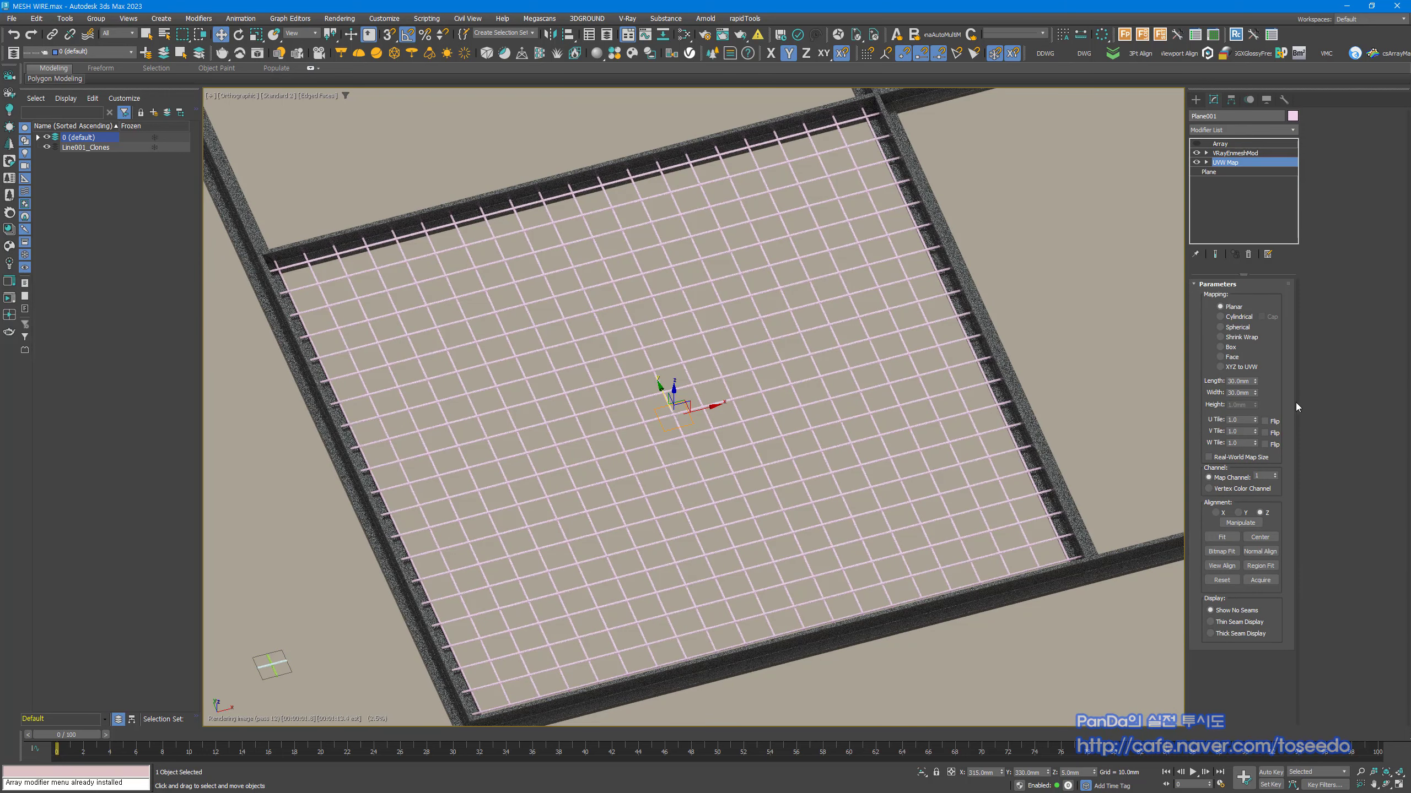
click(1245, 384)
text(60)
key(Tab)
text(60)
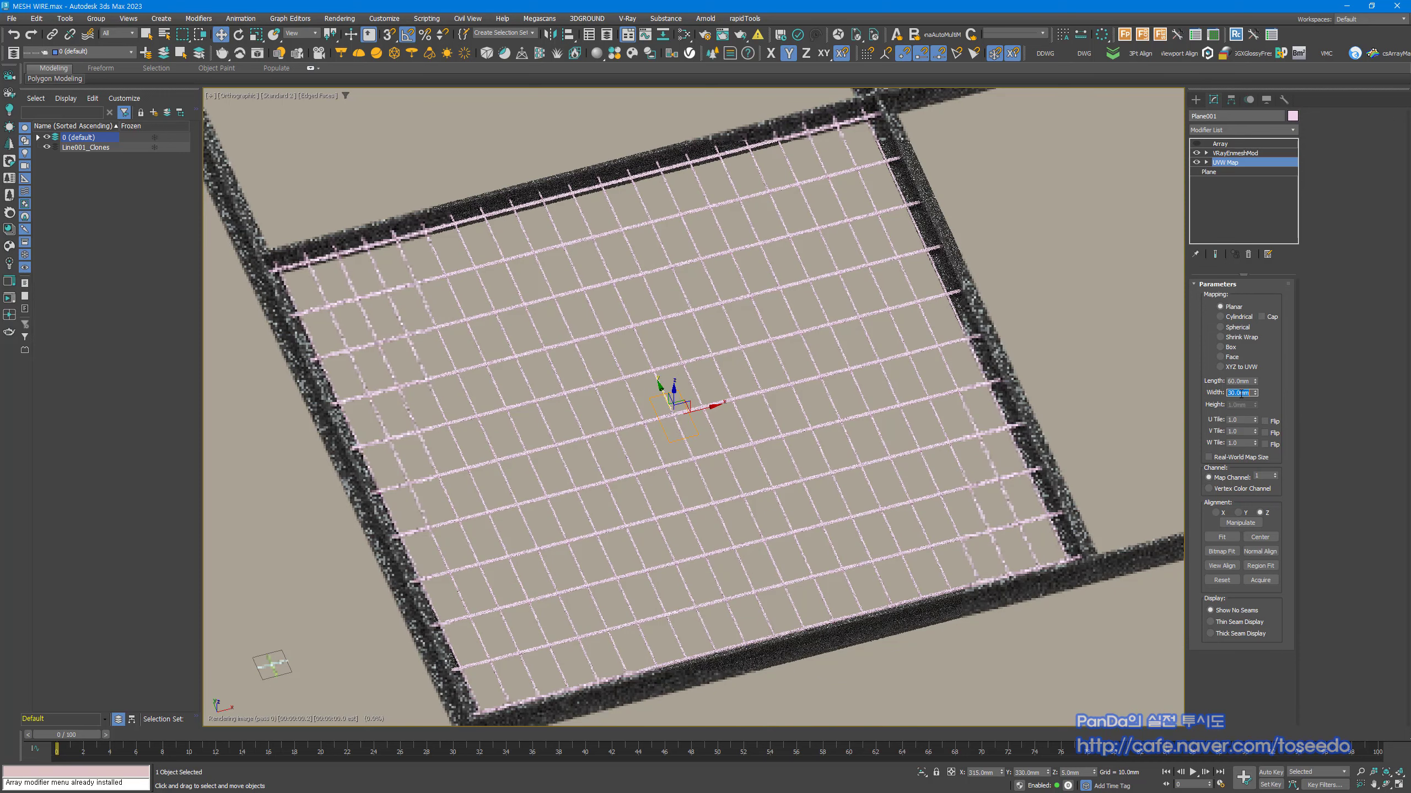
key(Return)
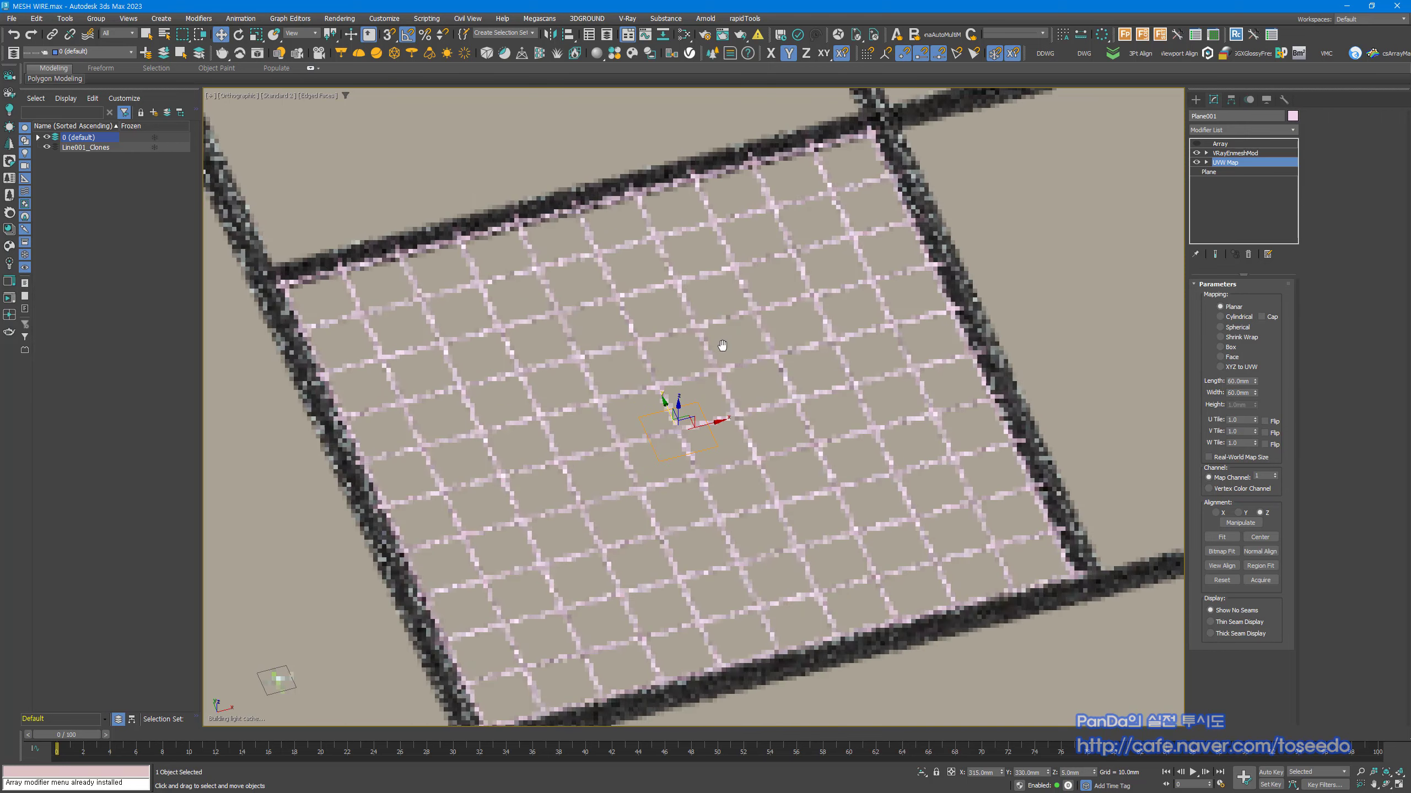
Step: Examine the rod spacing and thickness of the enlarged mesh, including where a rod meets the frame
scroll(733, 336, up, 5)
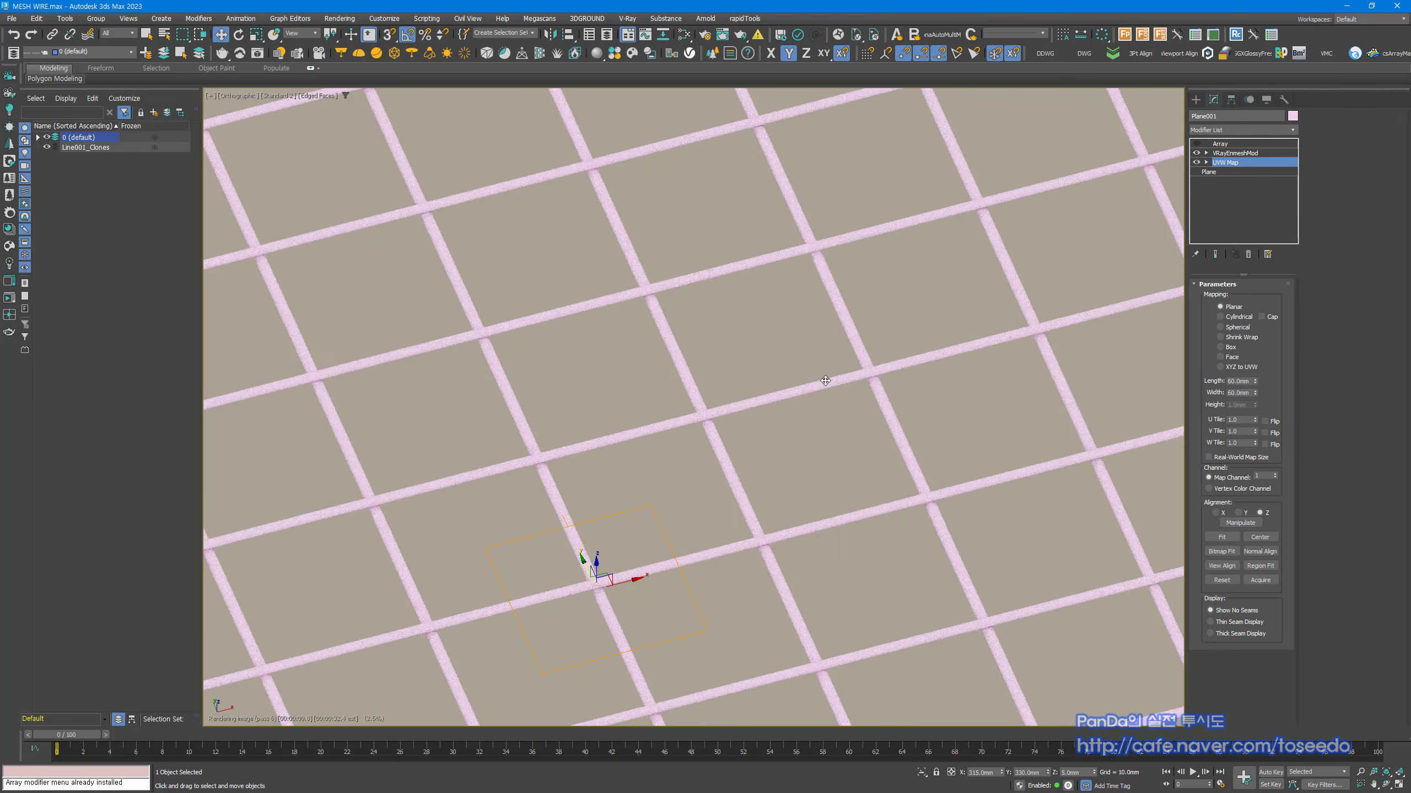
scroll(688, 313, down, 6)
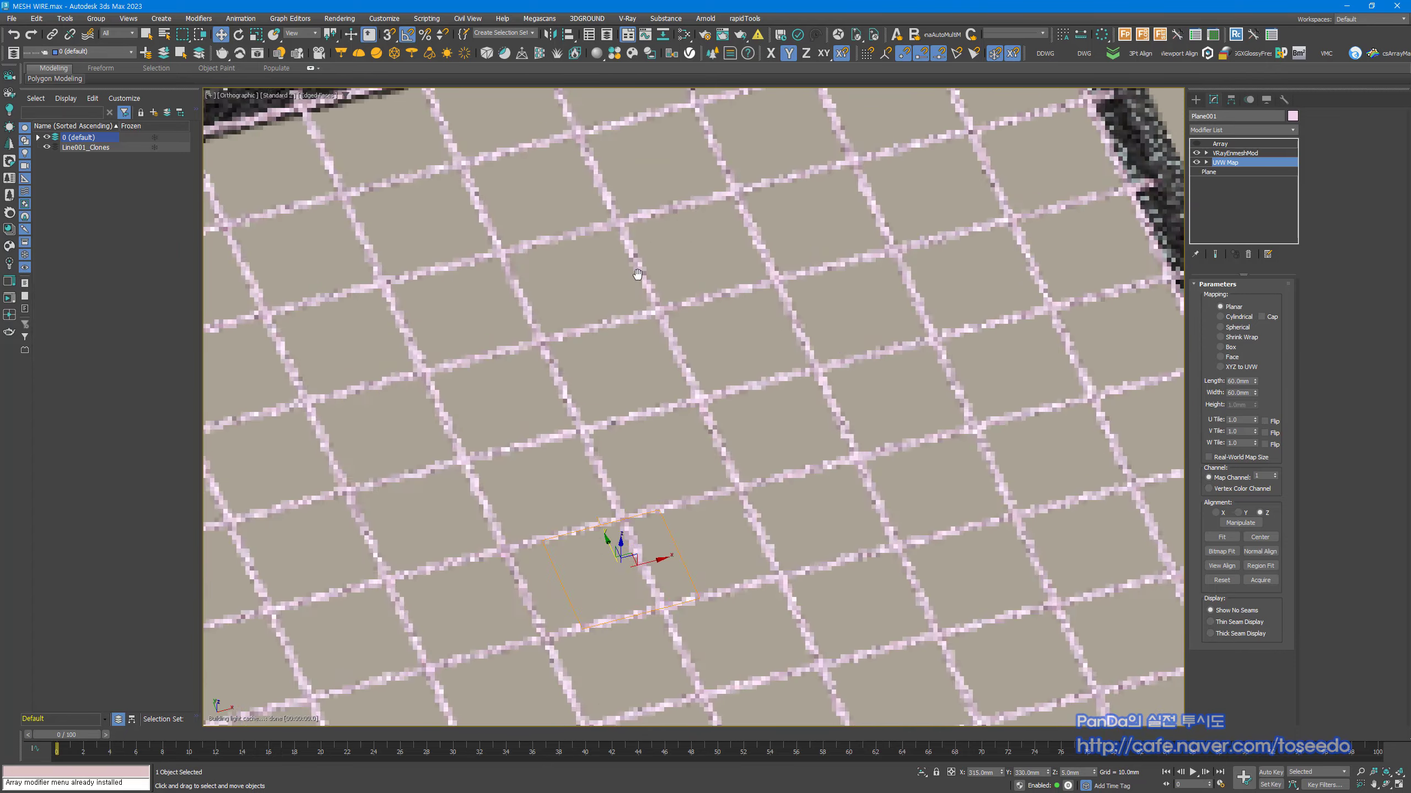
scroll(902, 239, up, 4)
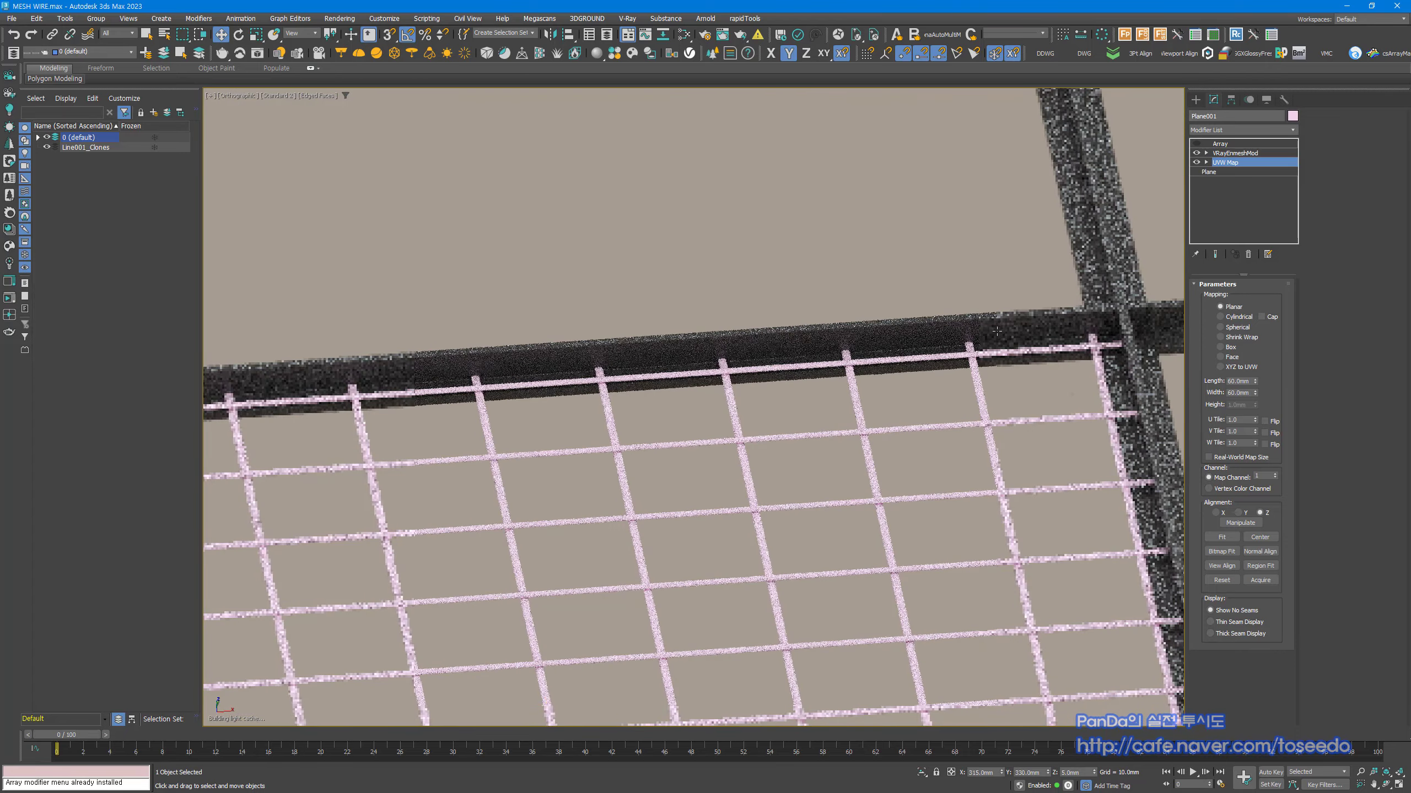
scroll(946, 358, up, 5)
scroll(946, 359, up, 3)
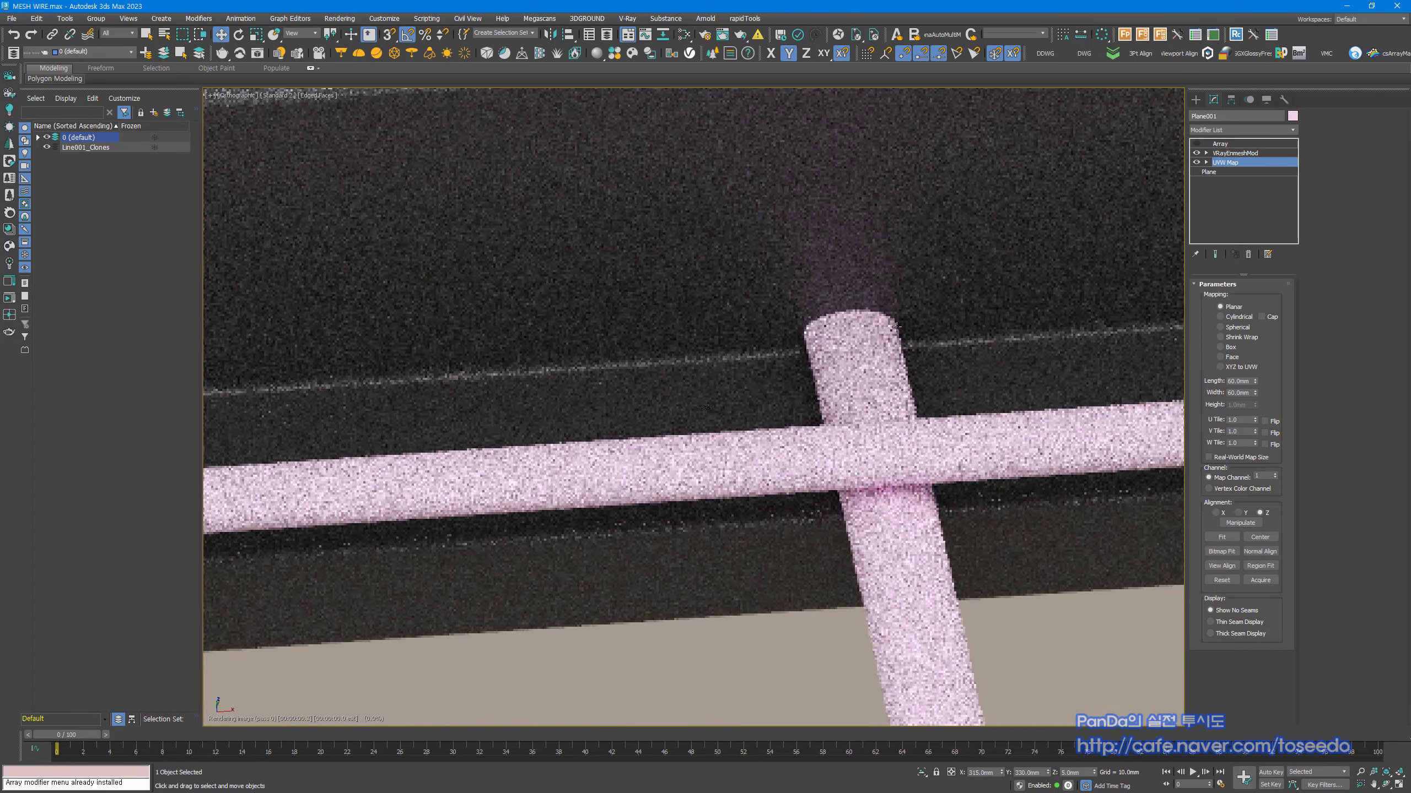
scroll(874, 329, down, 5)
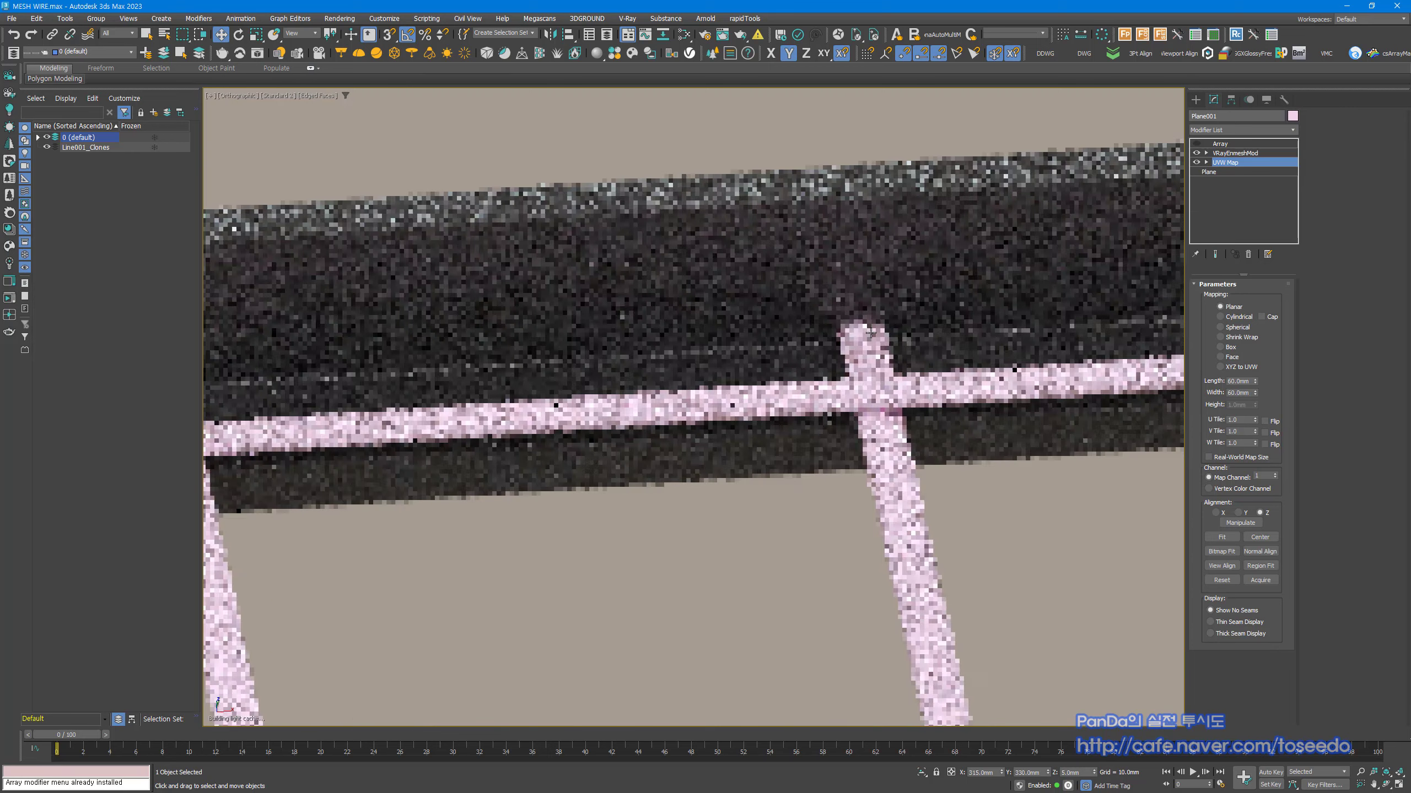
Step: Set the VRayEnmeshMod height to 200%
click(1236, 153)
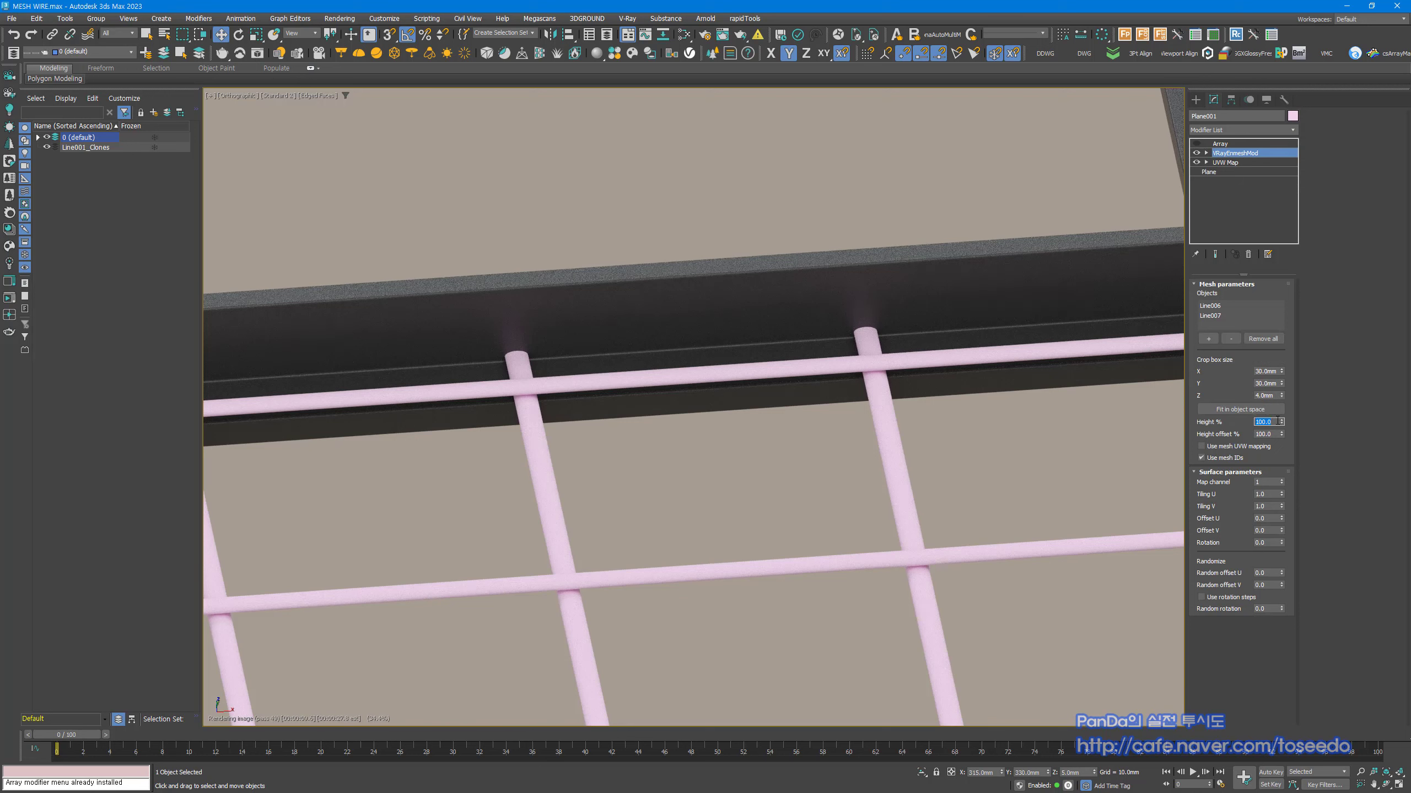
click(1229, 163)
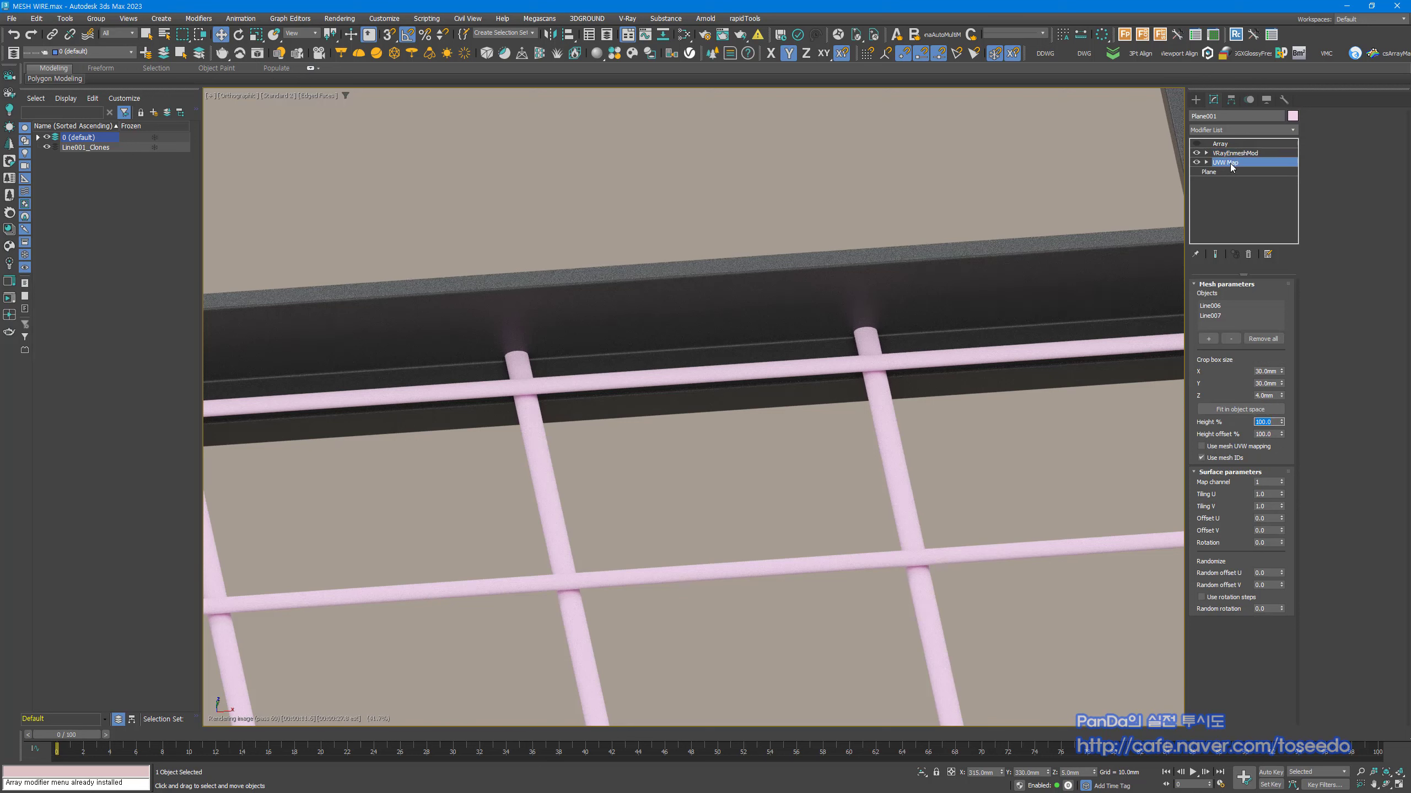
click(1237, 153)
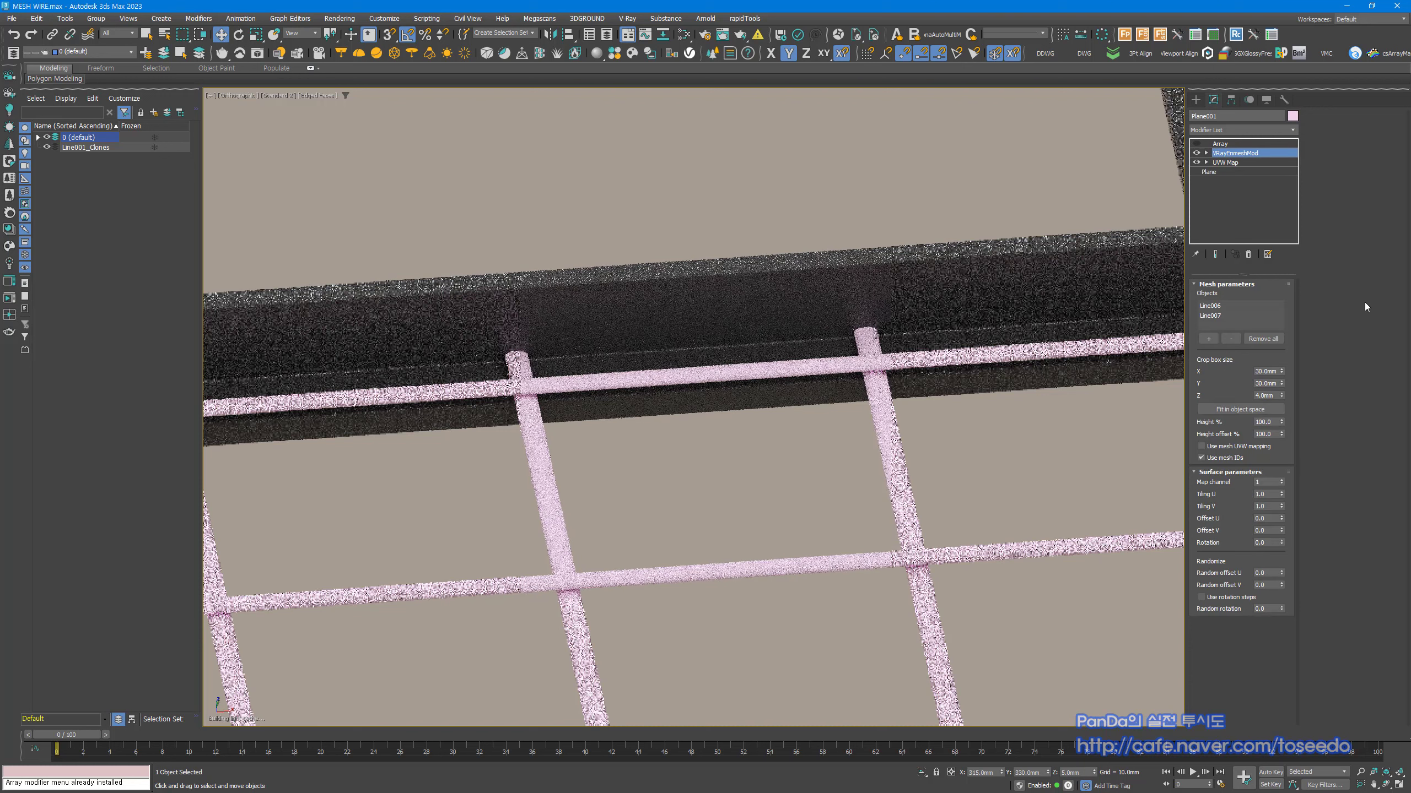
double_click(1269, 421)
text(200)
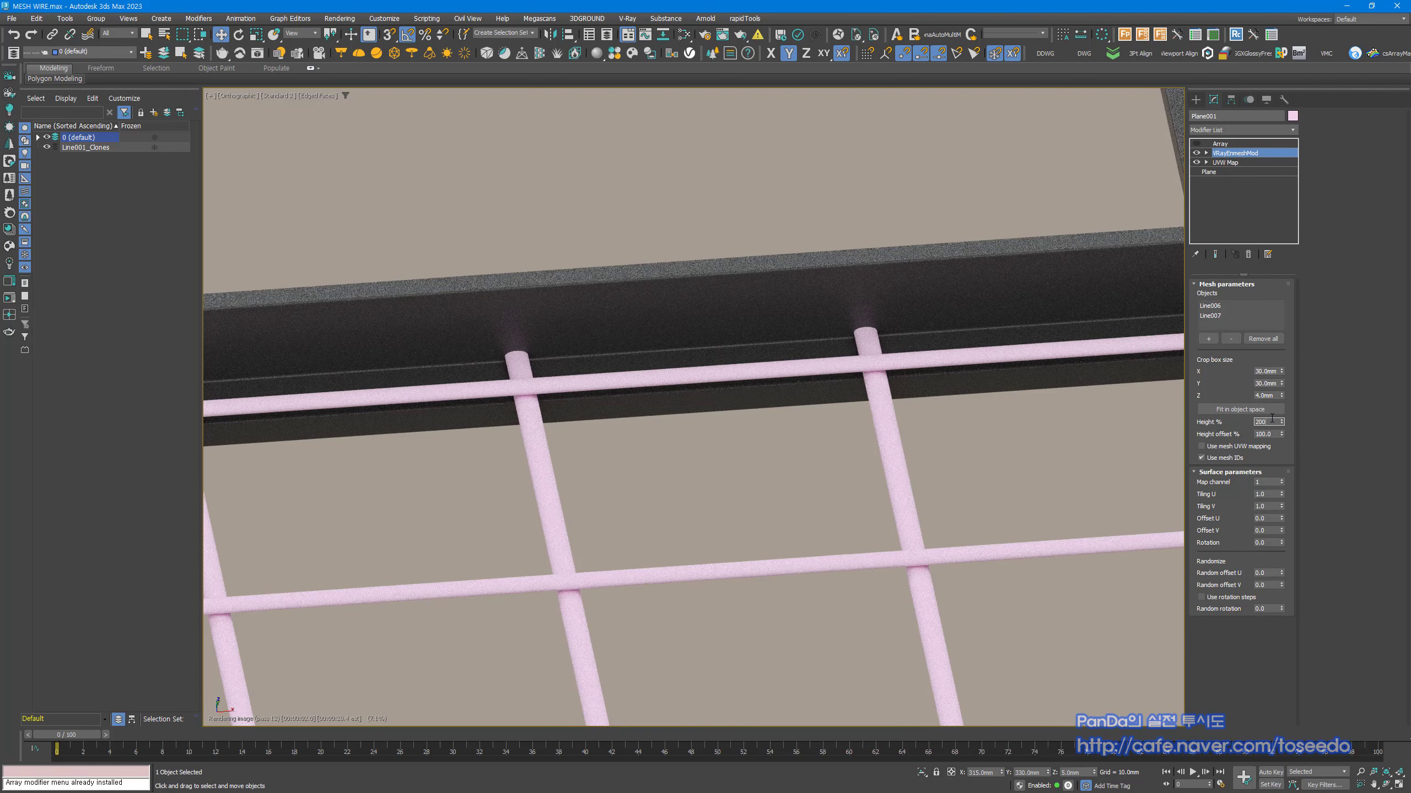
key(Return)
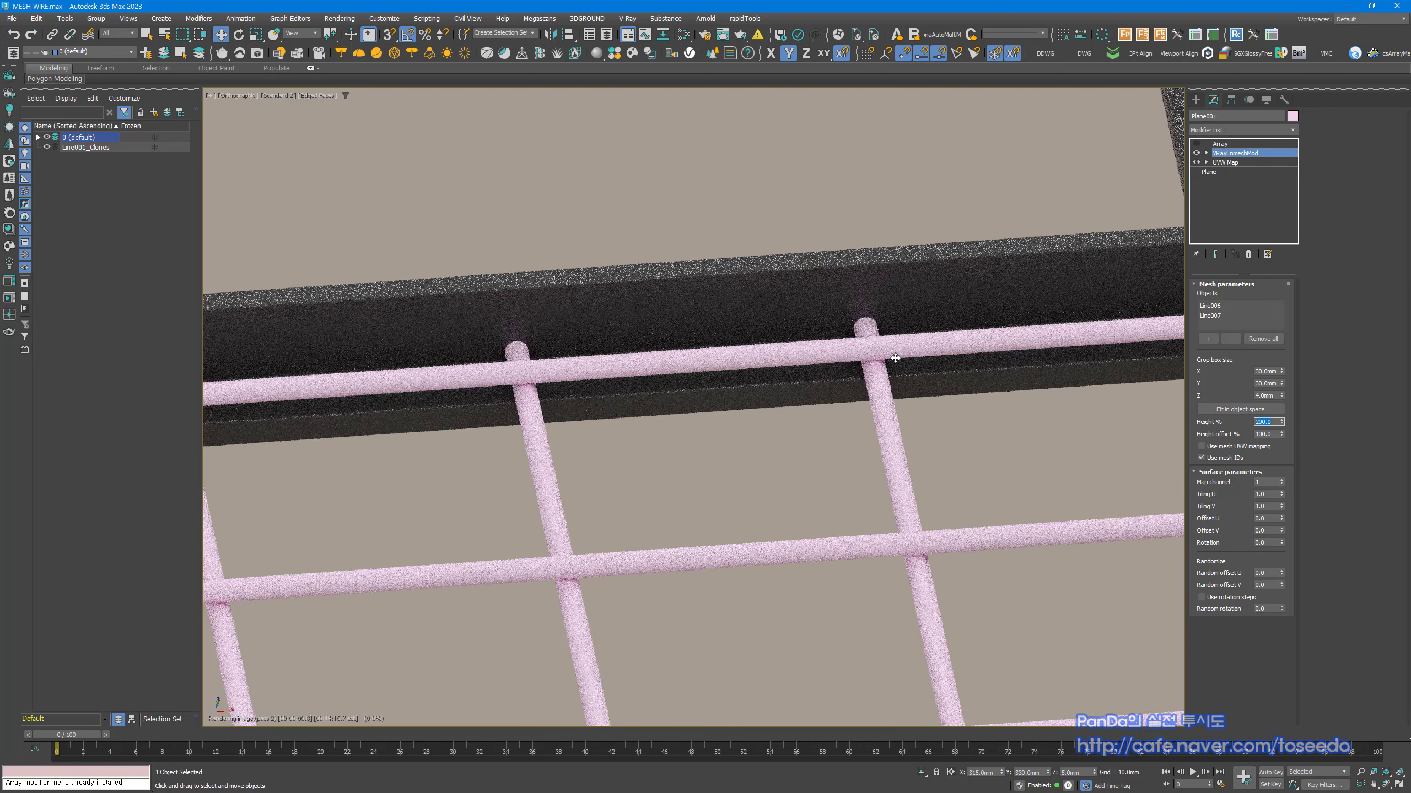
Step: Set the Sweep cylinder radius of the light-blue source rod to 3 mm
scroll(623, 466, down, 6)
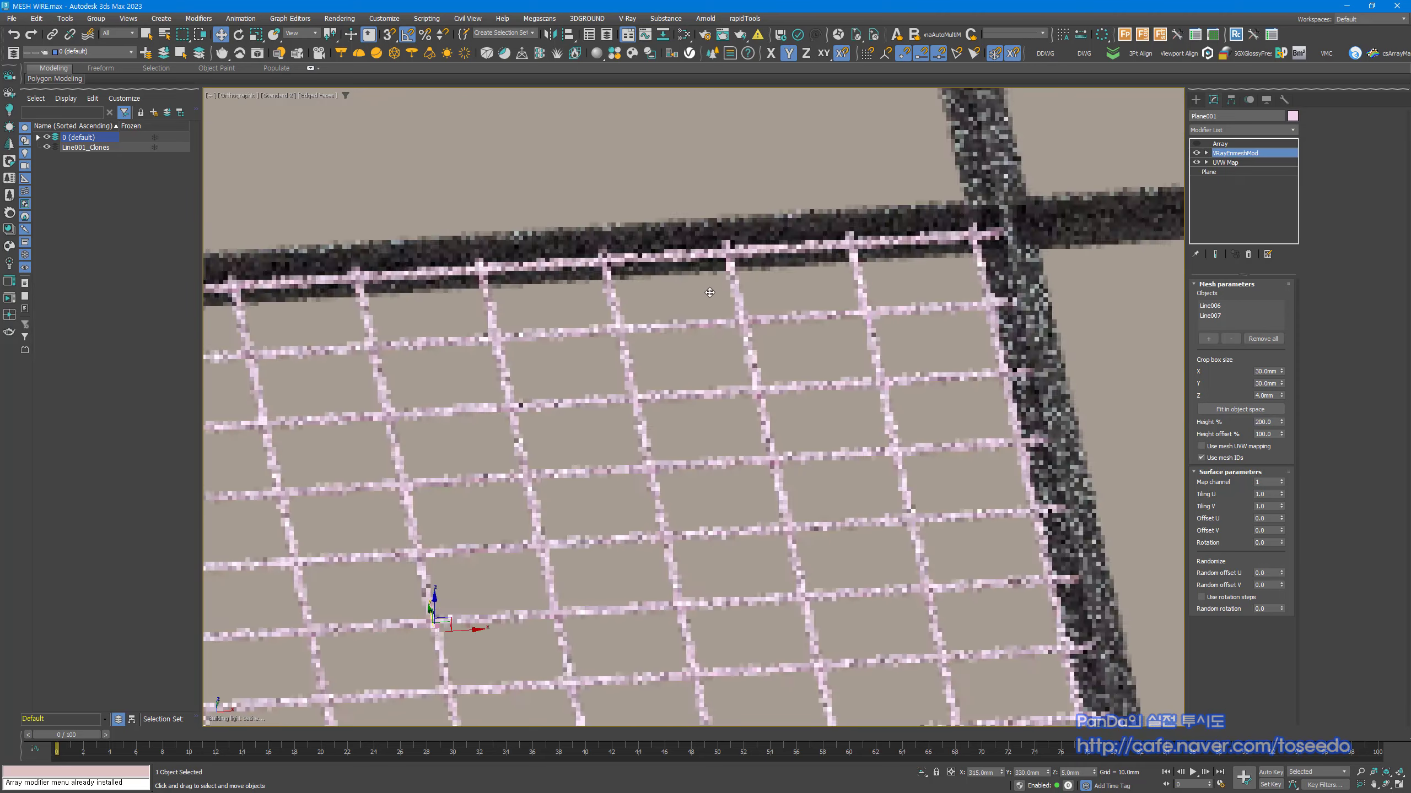
scroll(705, 295, down, 2)
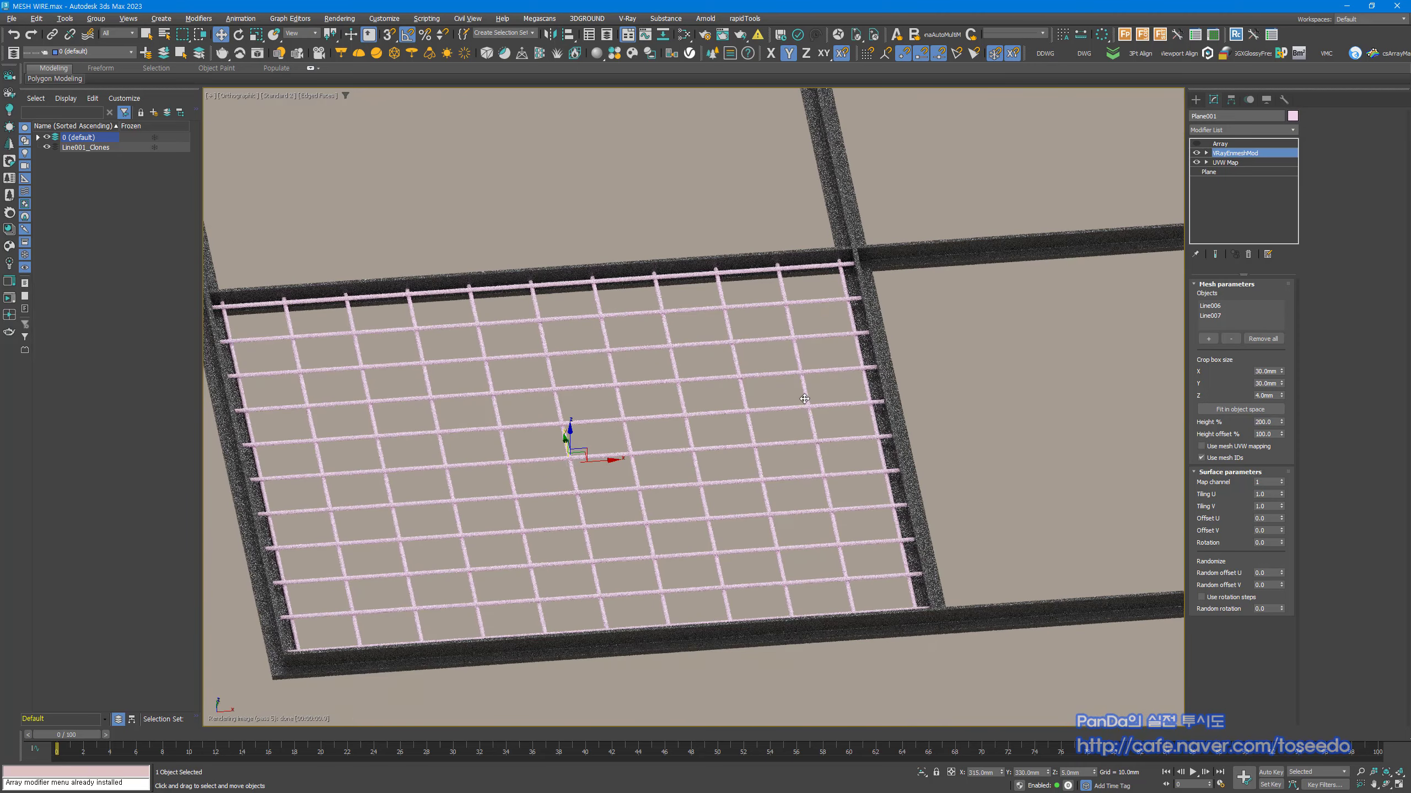
alt+middle_drag(798, 396, 791, 416)
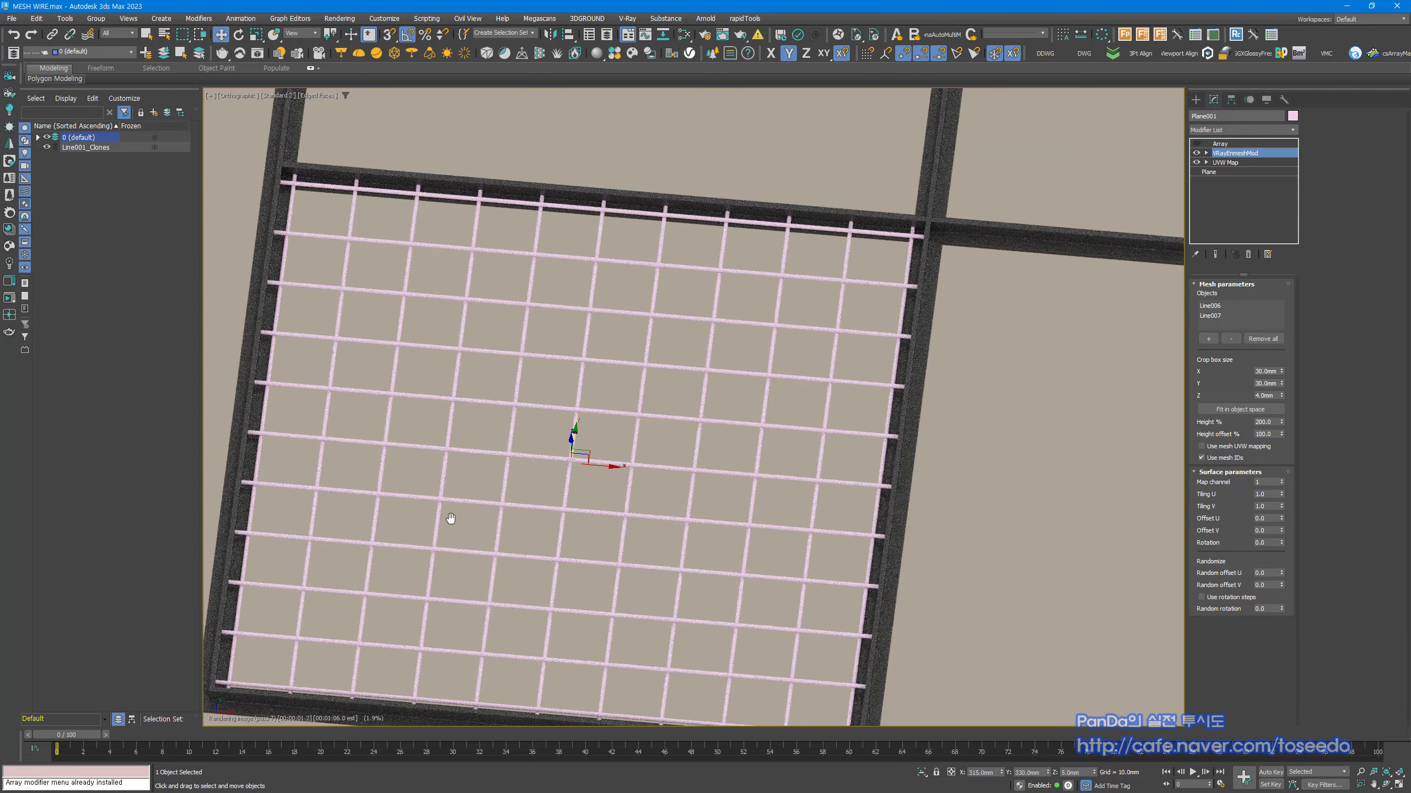
middle_drag(450, 519, 719, 373)
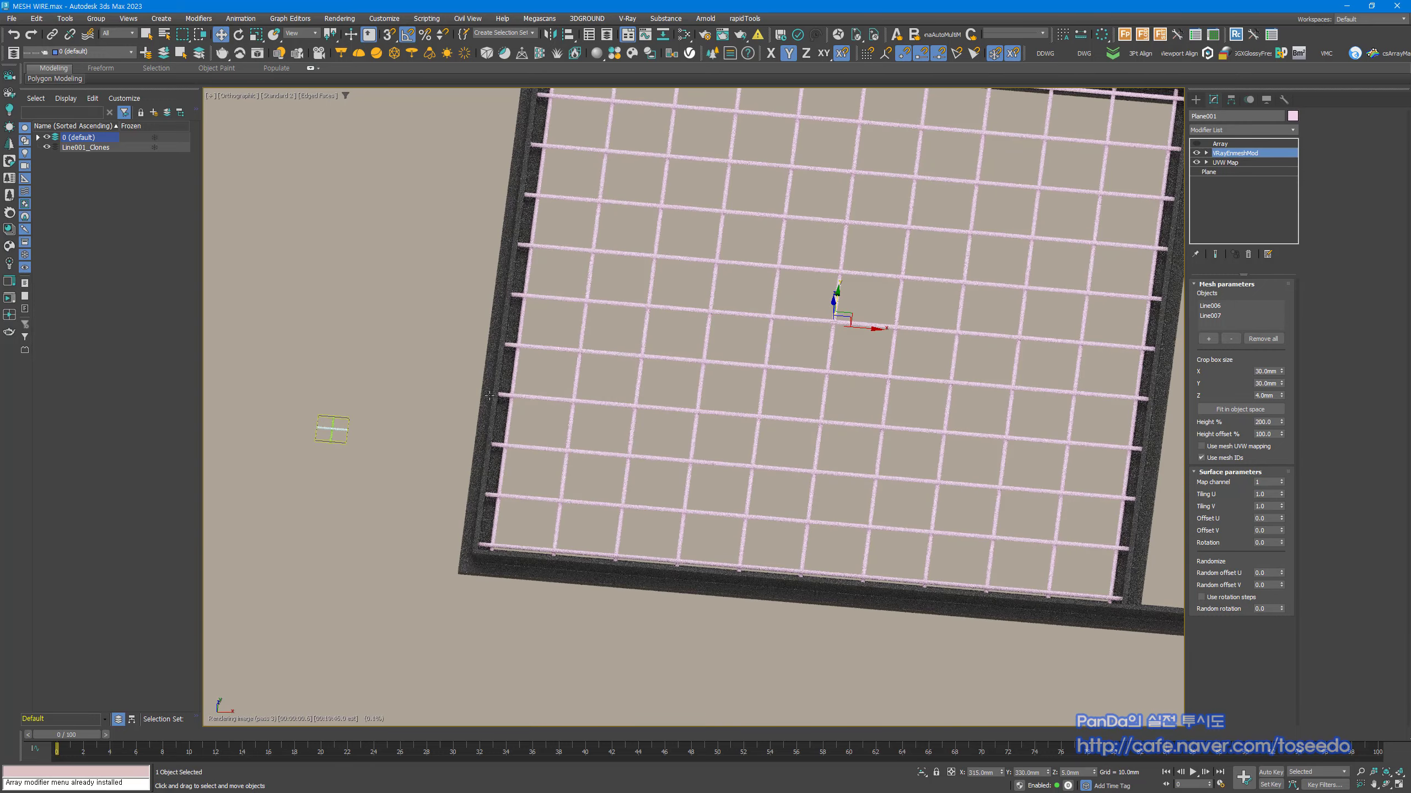
scroll(266, 415, up, 2)
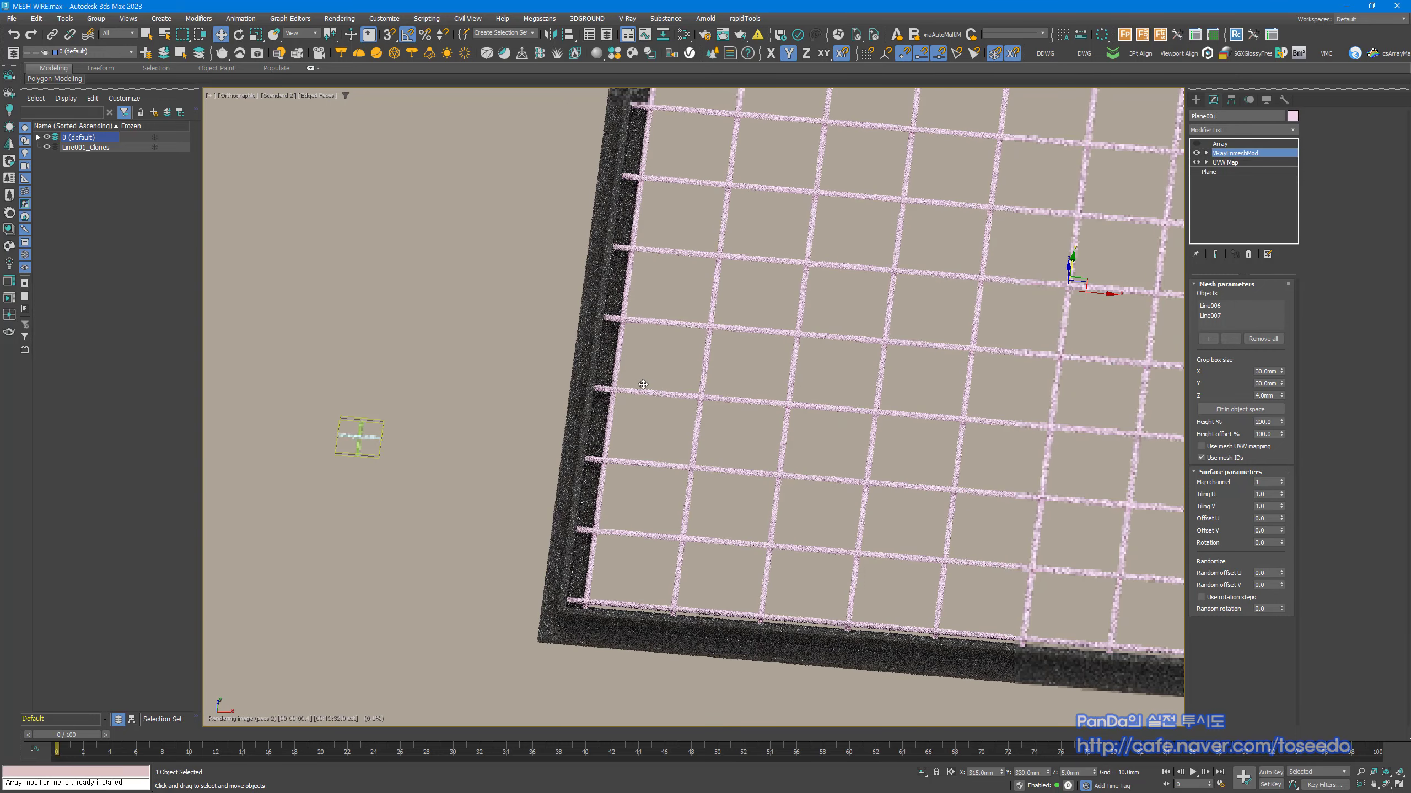
scroll(730, 404, up, 3)
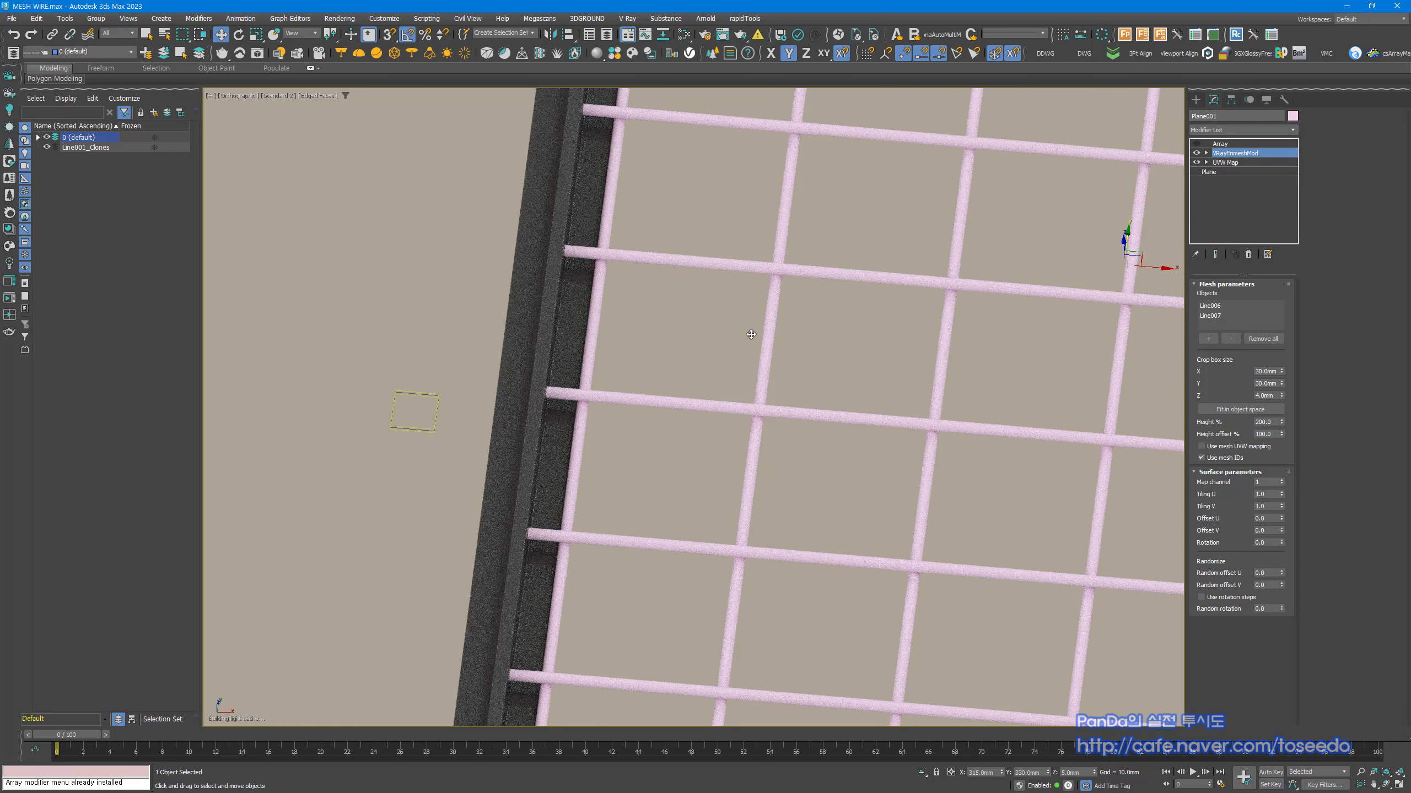
scroll(494, 386, down, 3)
middle_drag(494, 386, 593, 382)
scroll(509, 412, up, 5)
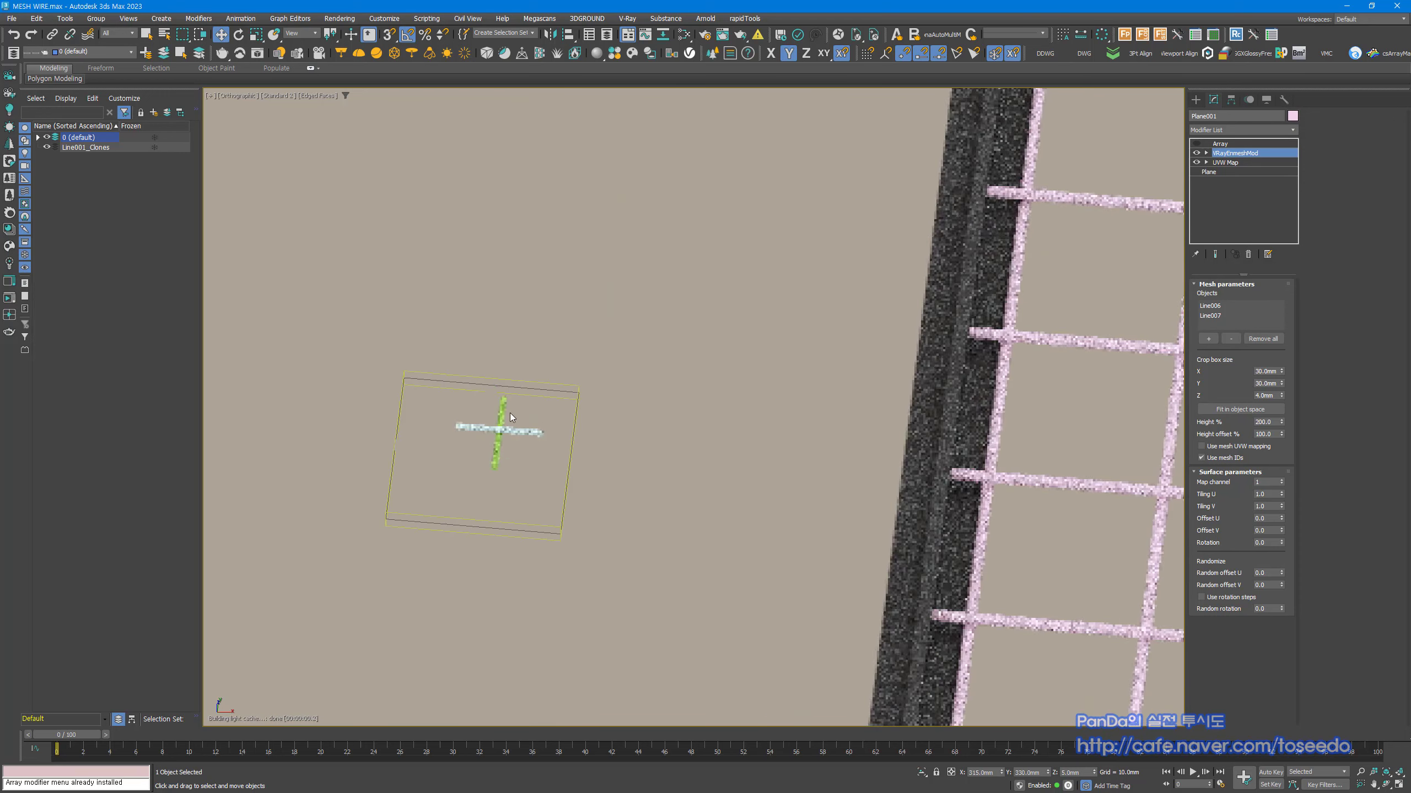
click(493, 465)
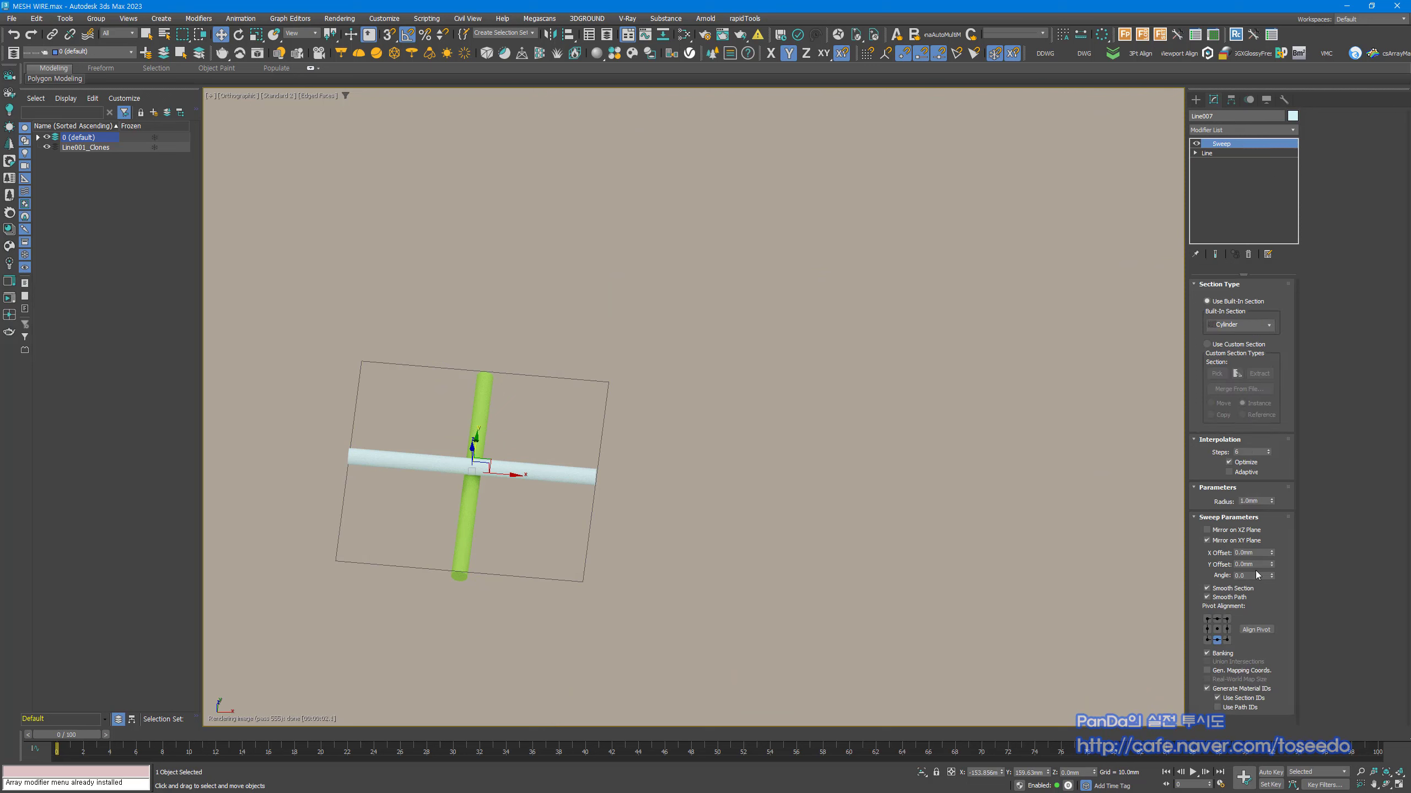
drag(1261, 500, 1048, 506)
text(3)
key(Return)
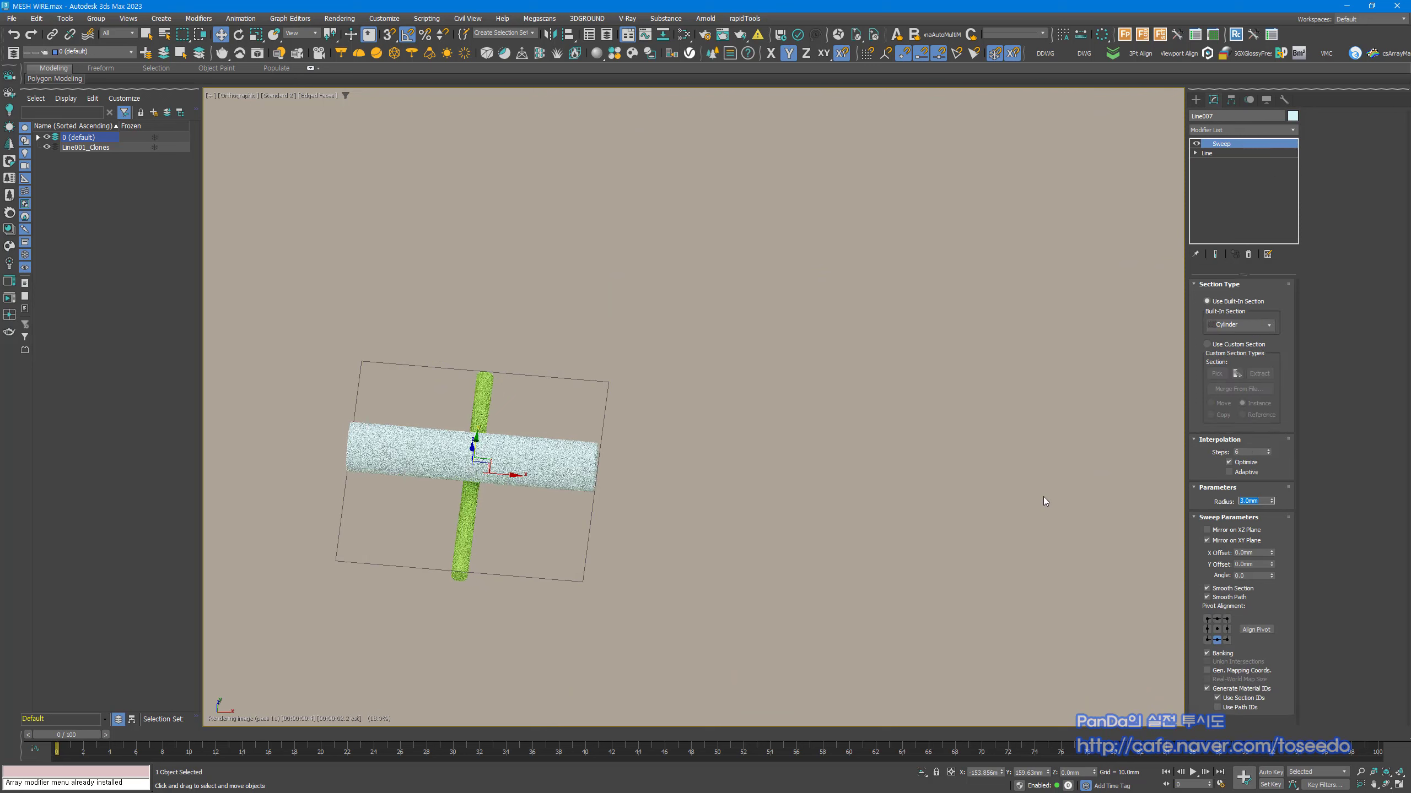
Step: Examine the thickened rods in the mesh from above and at an angle along the frame, and compare them with the source rods
middle_drag(1018, 464, 557, 507)
scroll(496, 512, down, 6)
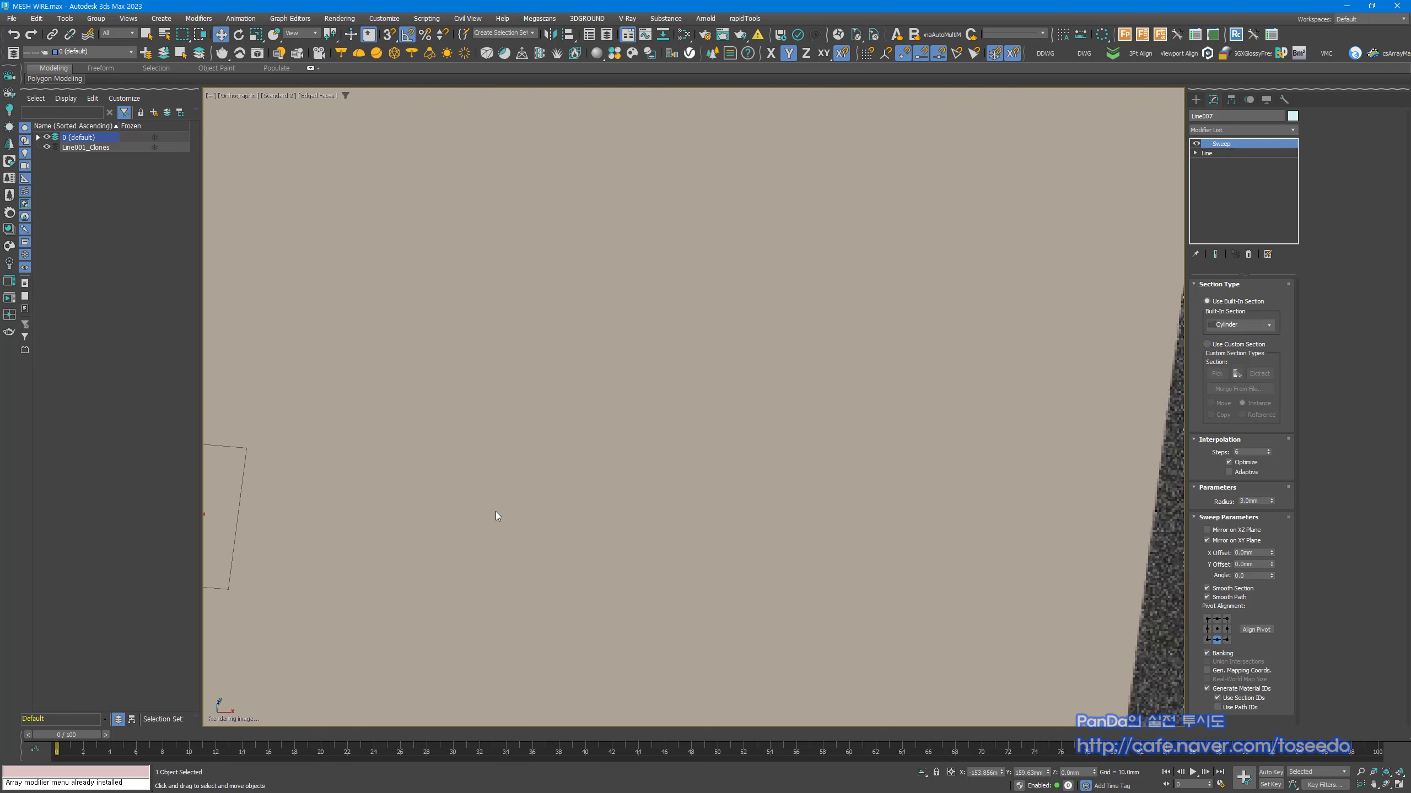
scroll(325, 509, up, 4)
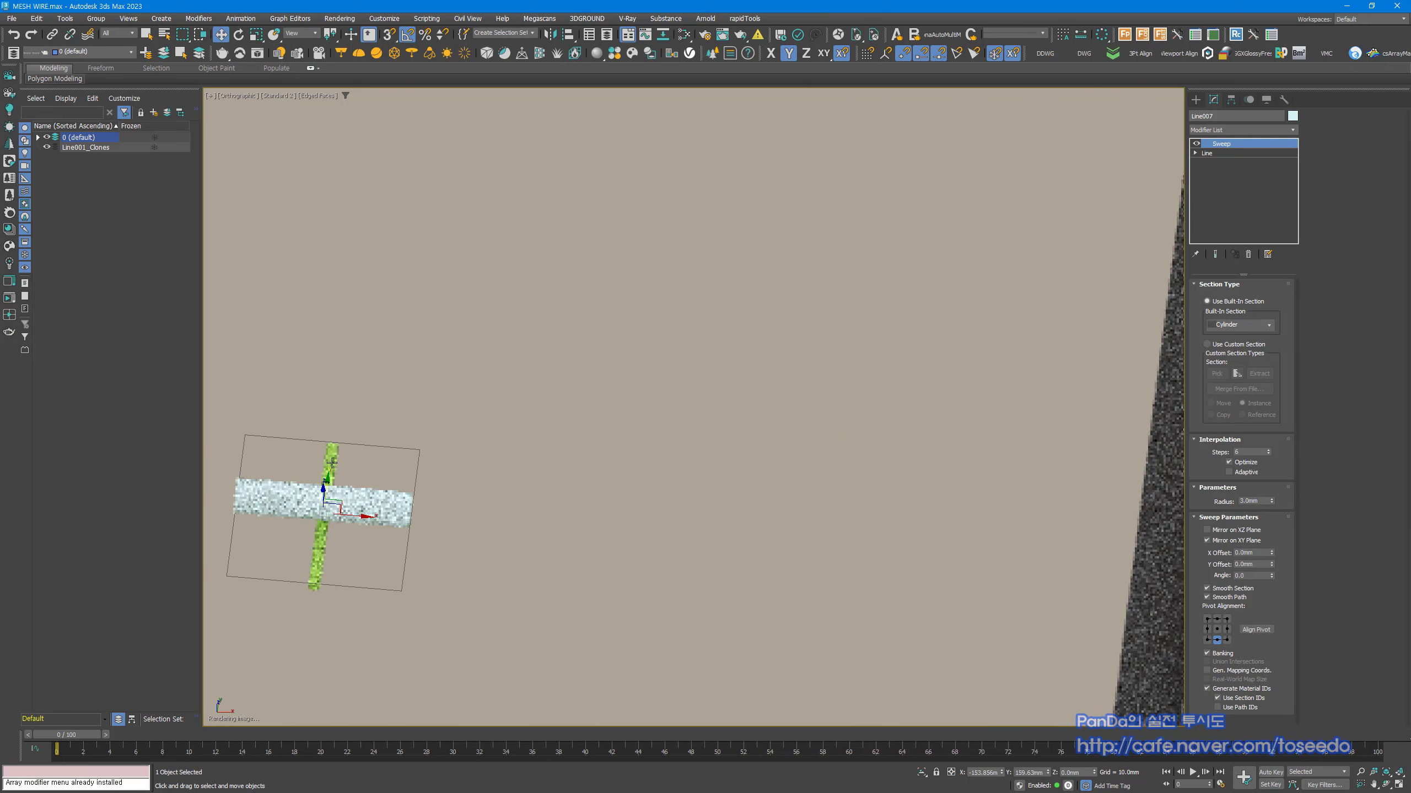
scroll(335, 499, down, 4)
scroll(333, 498, down, 2)
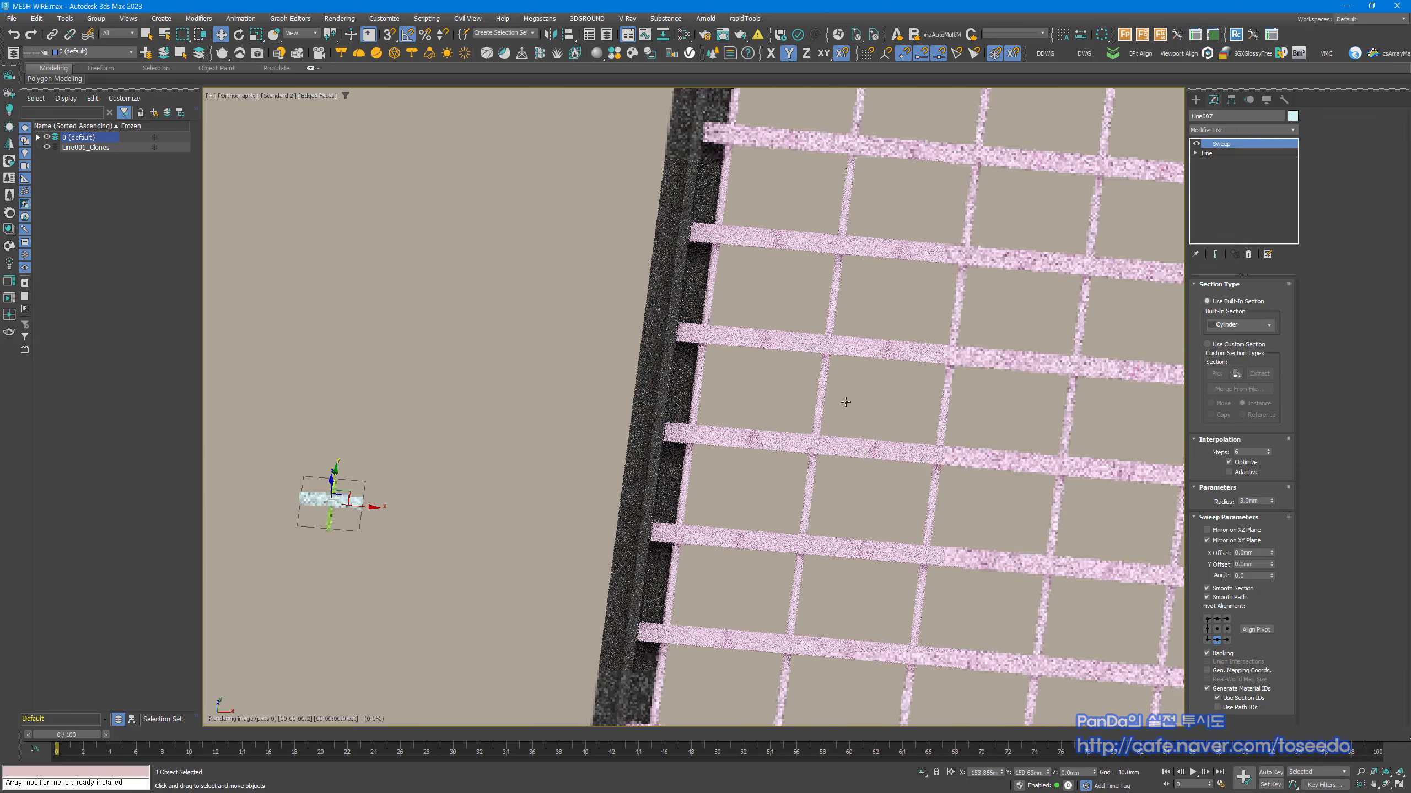
scroll(778, 347, up, 4)
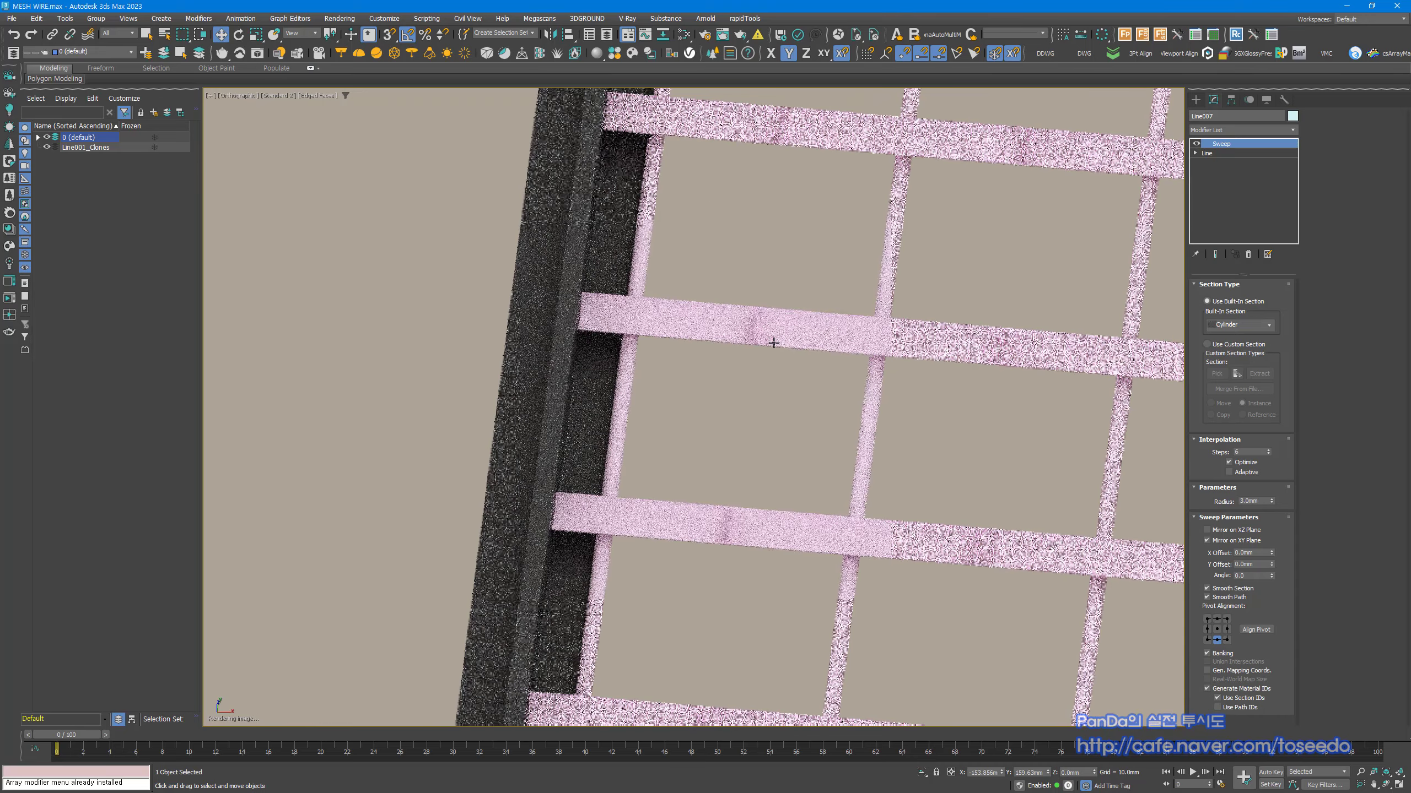
scroll(772, 342, up, 2)
scroll(777, 342, down, 2)
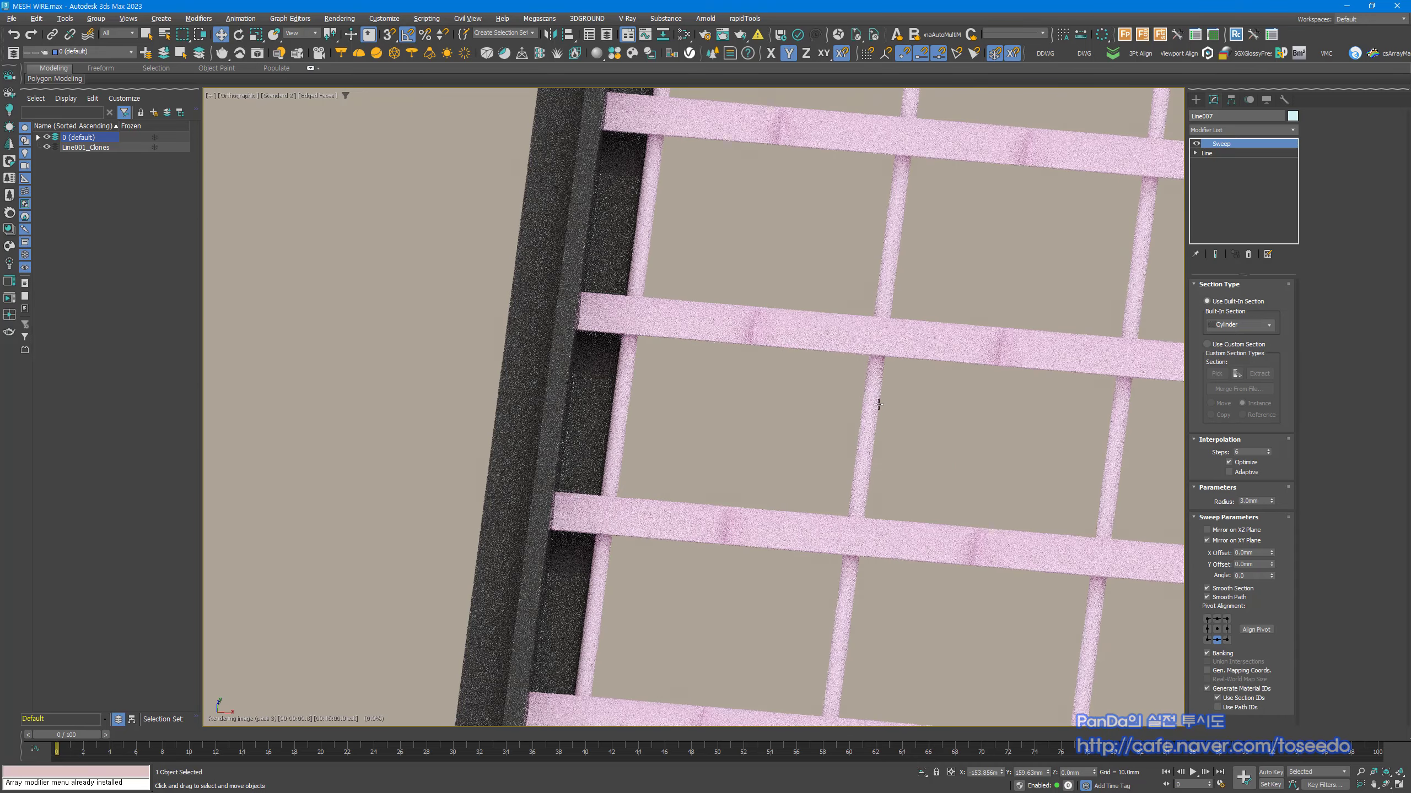
alt+middle_drag(878, 406, 853, 394)
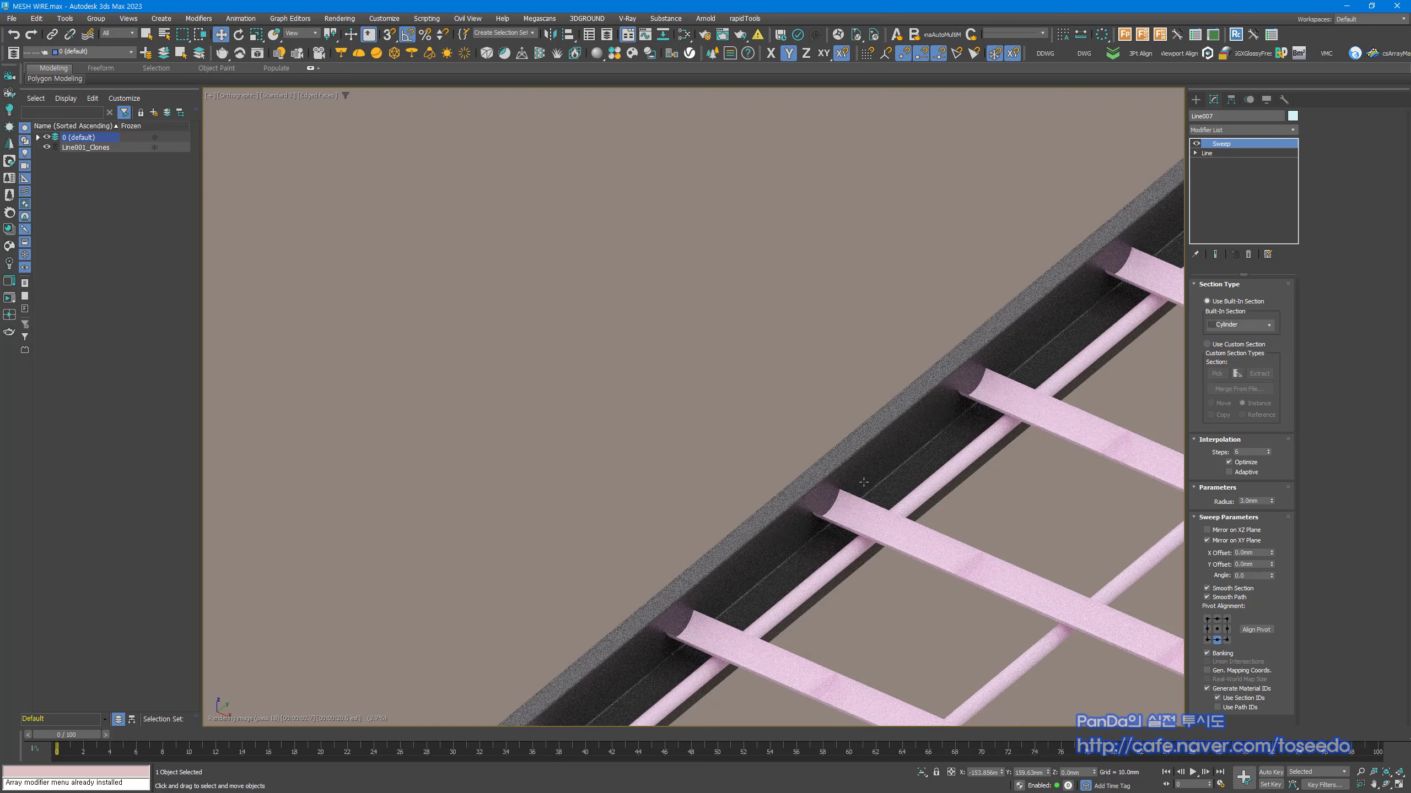
scroll(772, 400, down, 6)
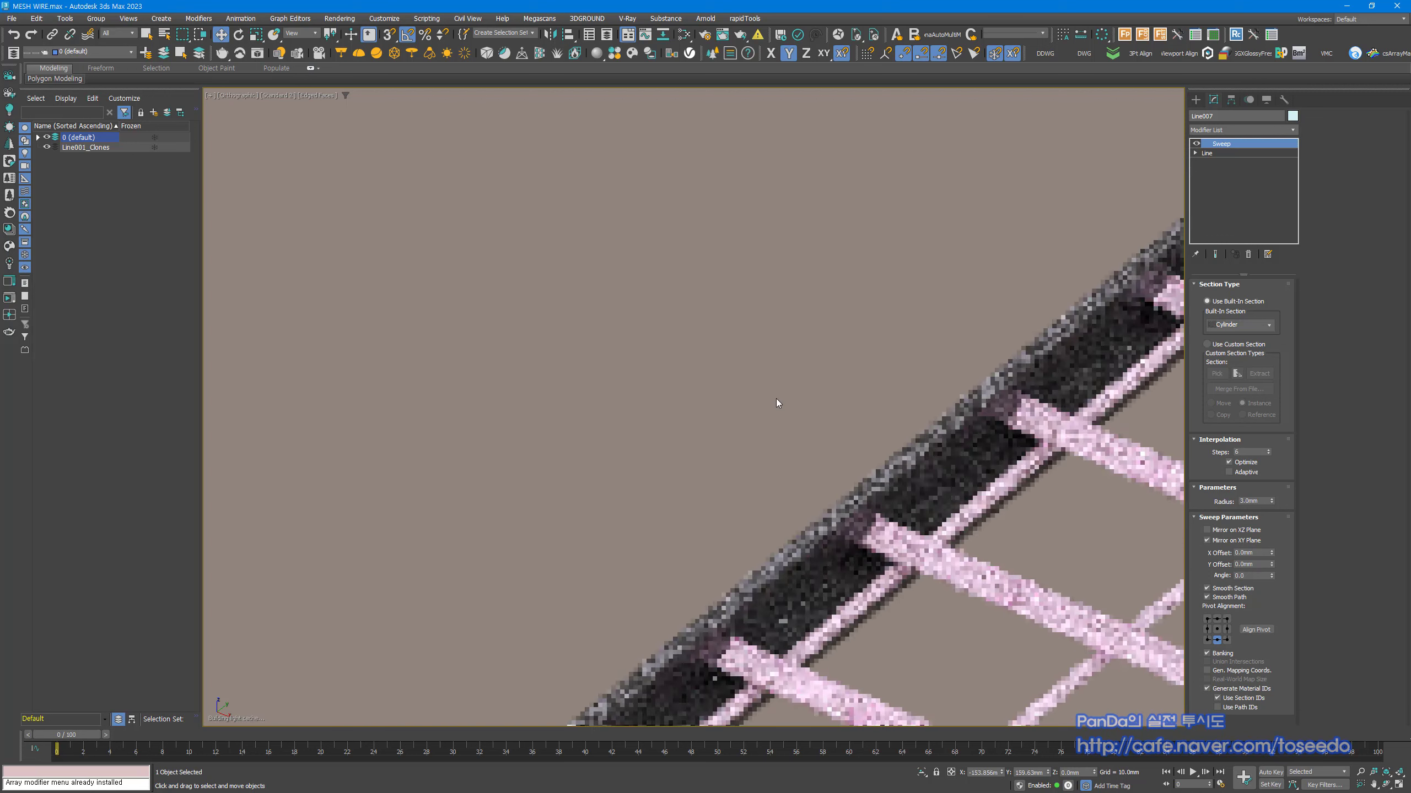
scroll(516, 456, up, 3)
scroll(516, 456, up, 6)
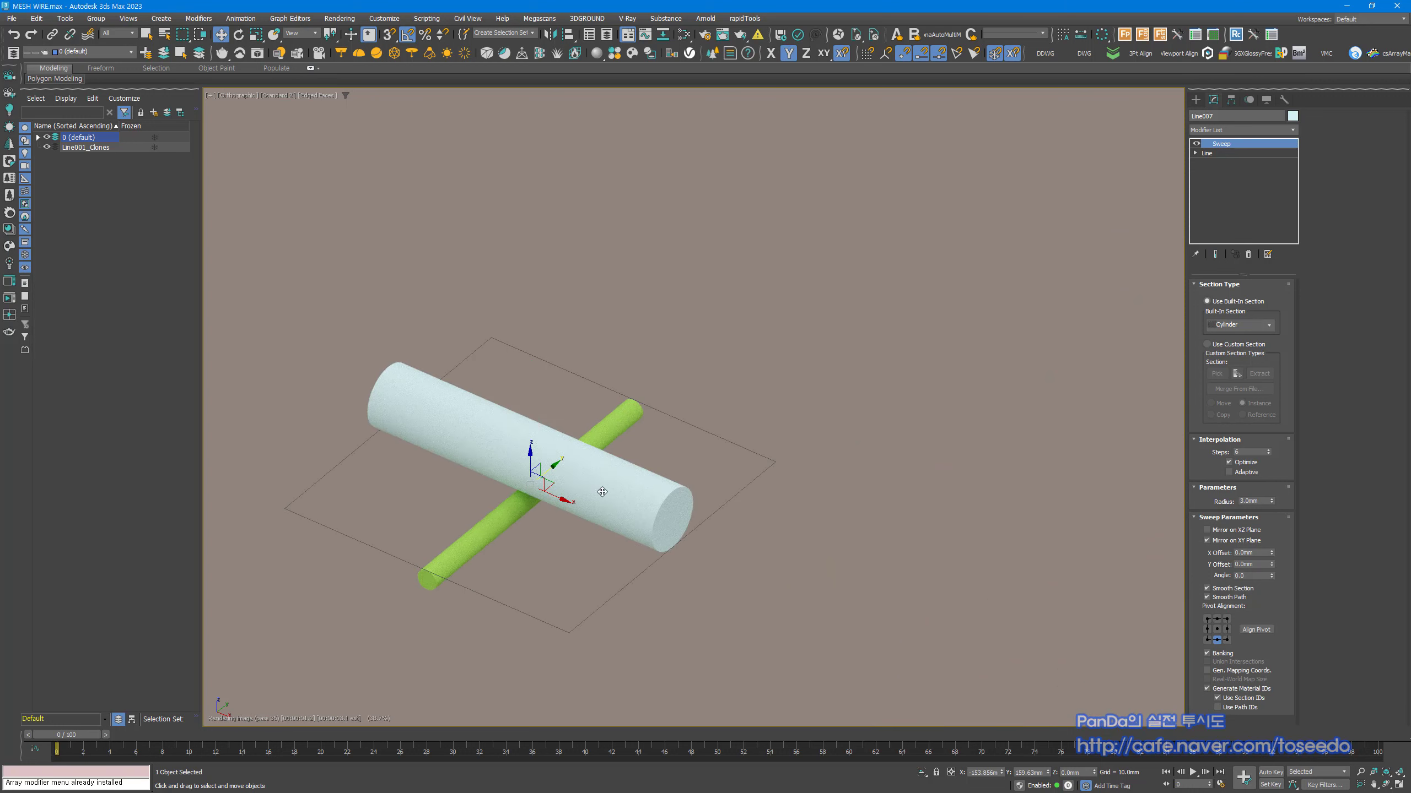
middle_drag(860, 499, 529, 504)
scroll(472, 510, down, 4)
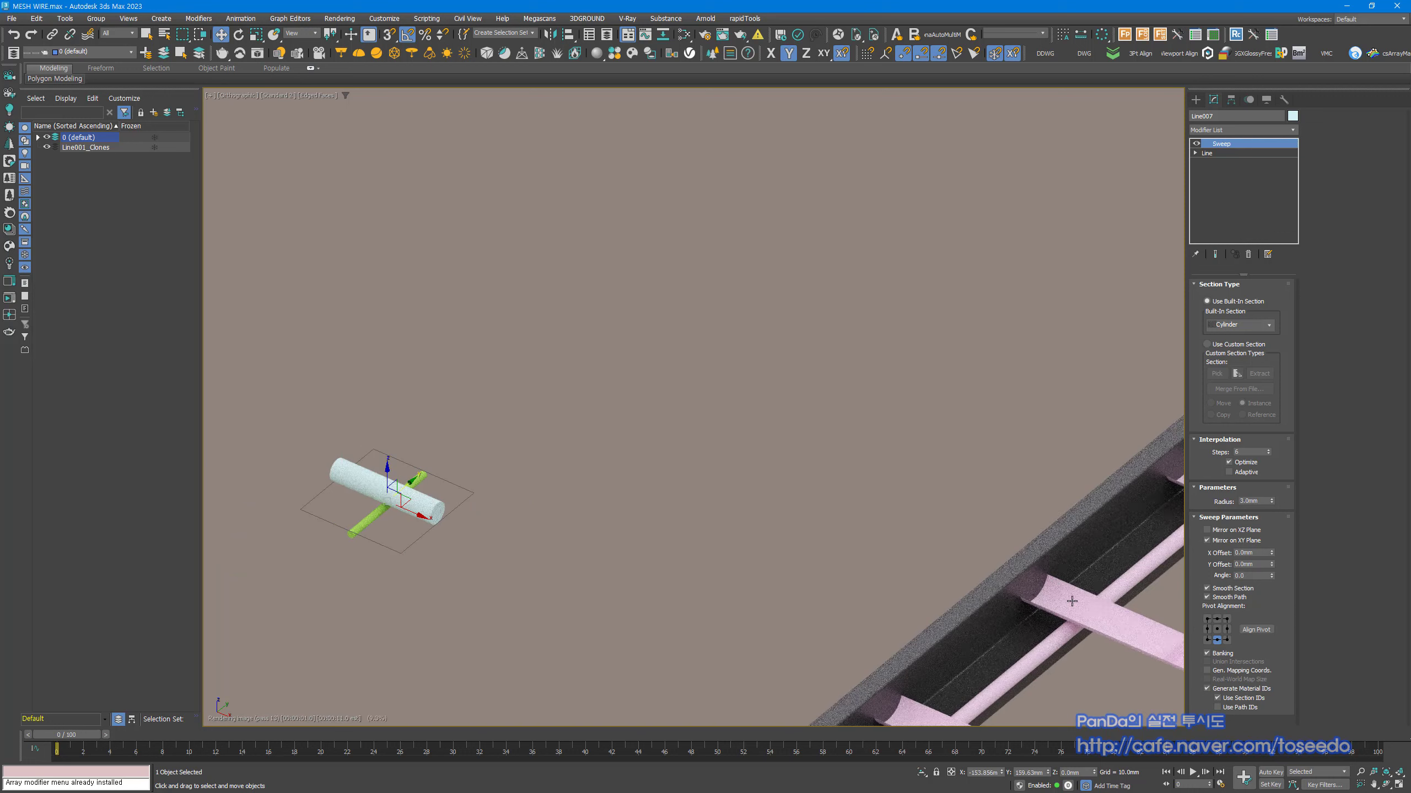
Step: Refit the mesh panel's VRayEnmeshMod crop box to the source rods in object space and examine the rods along the frame
click(1072, 601)
scroll(928, 378, up, 4)
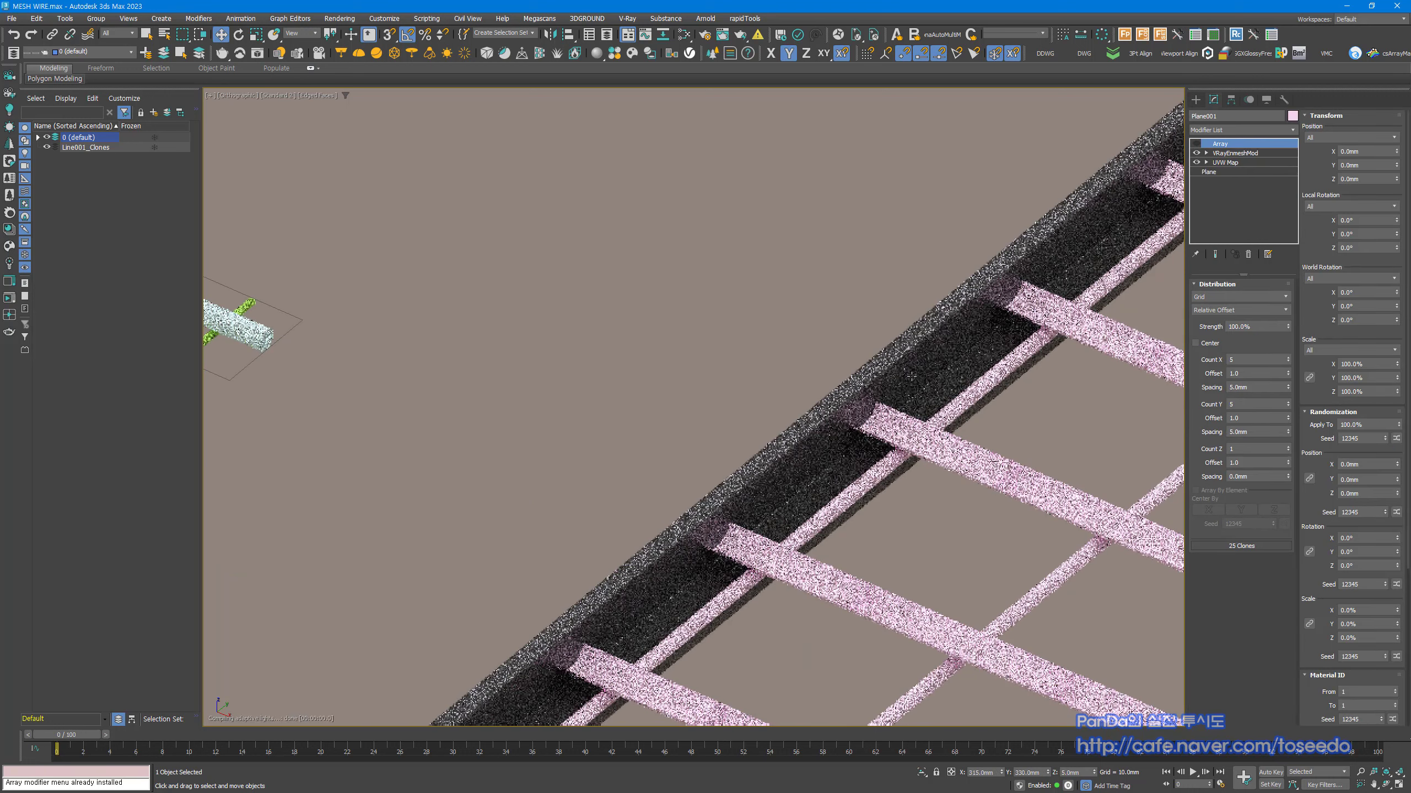
click(1238, 153)
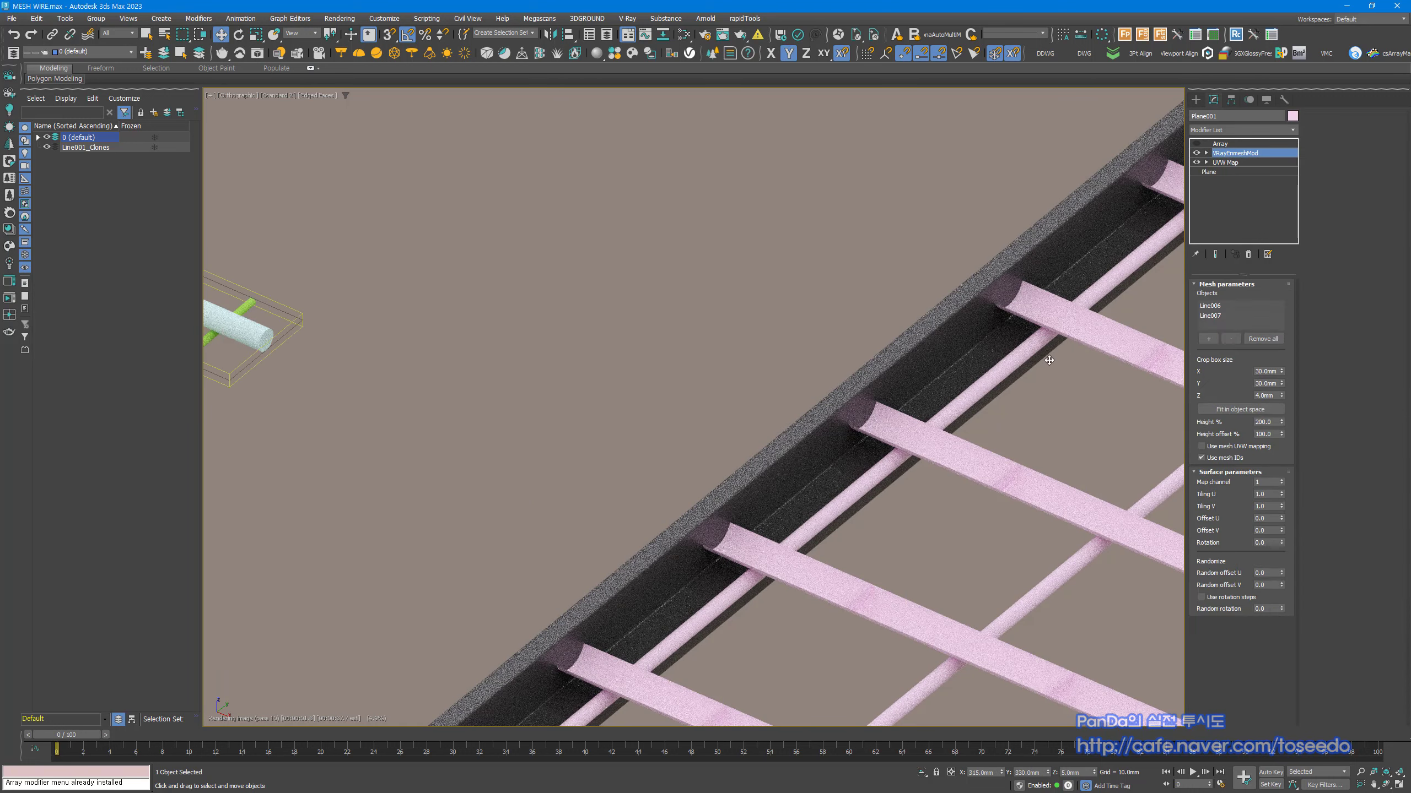
middle_drag(1014, 389, 776, 320)
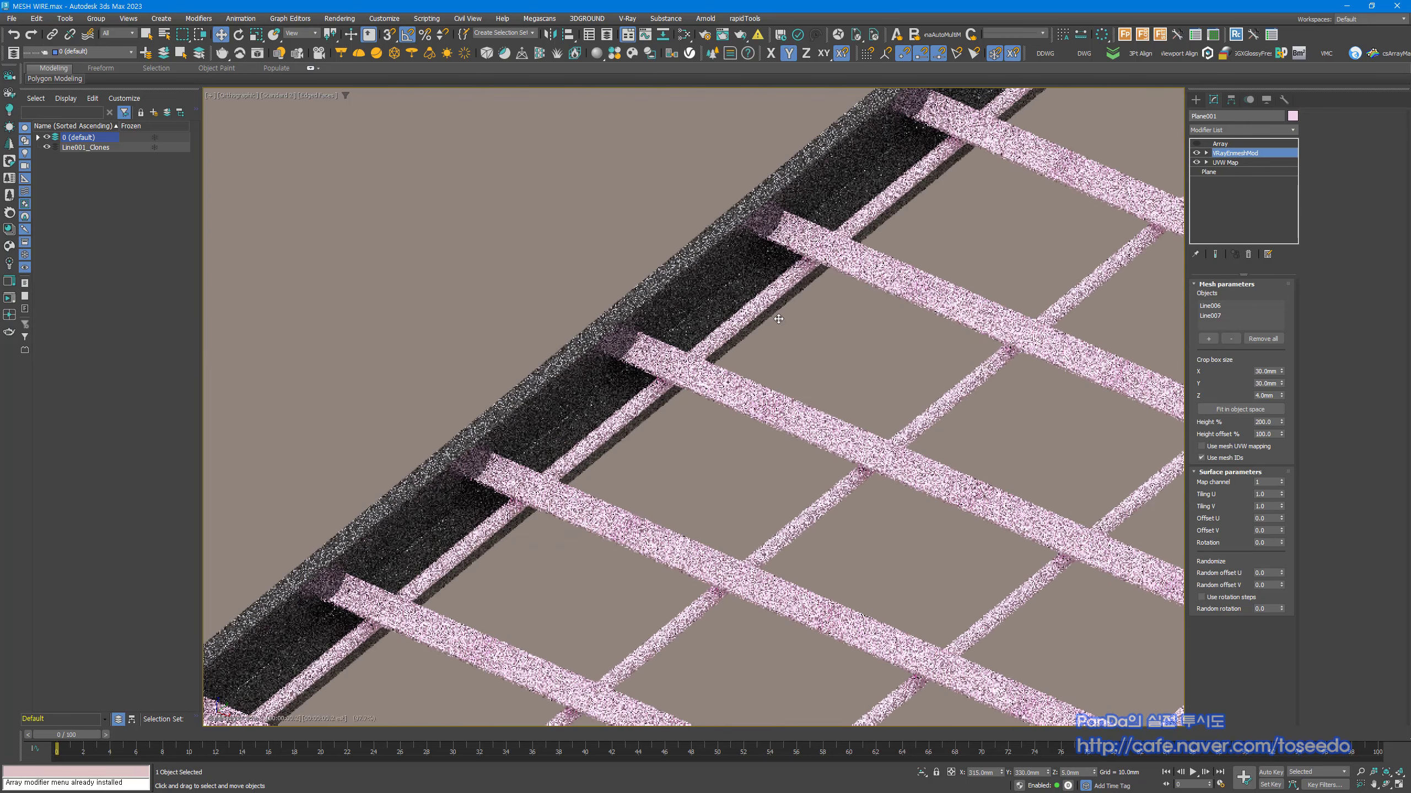
click(1247, 409)
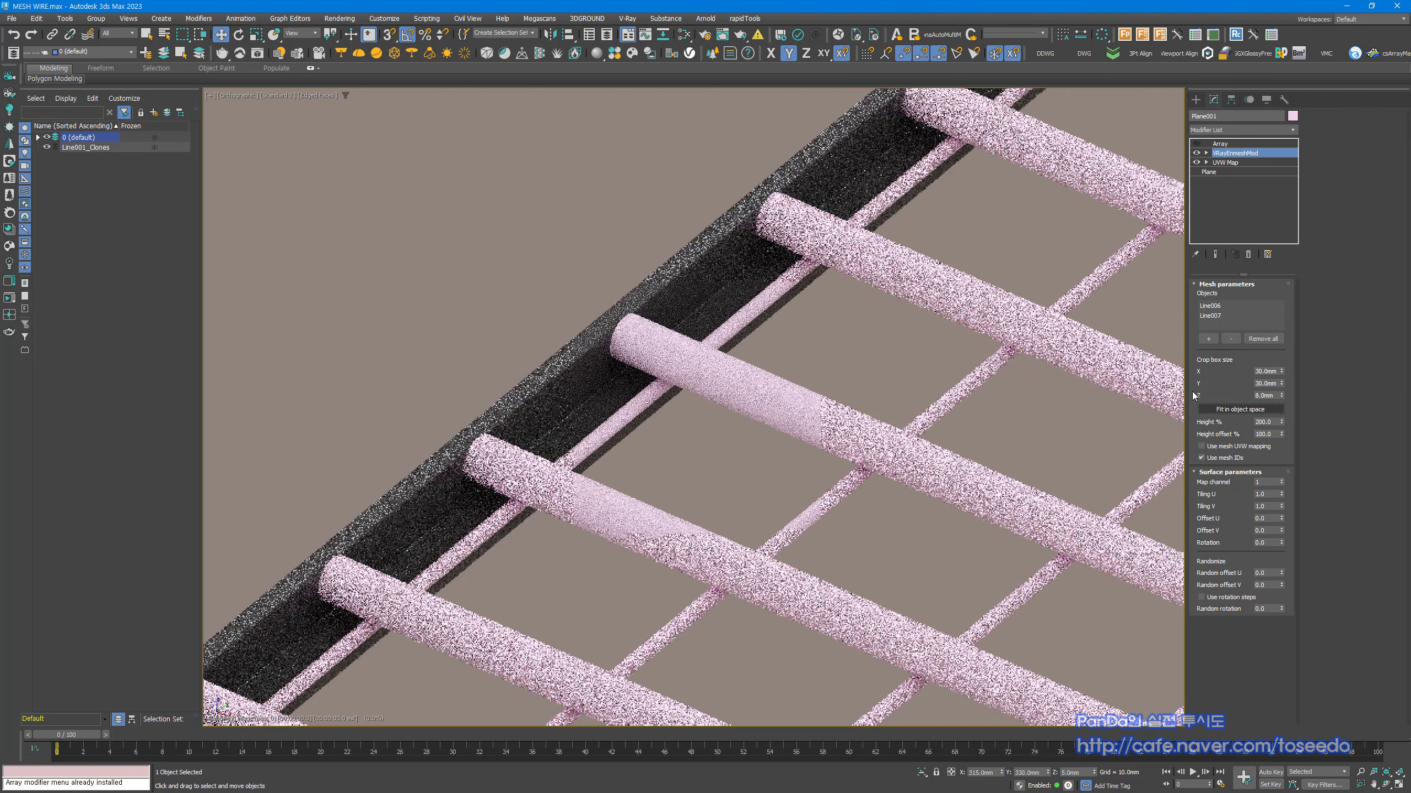
middle_drag(582, 412, 1097, 398)
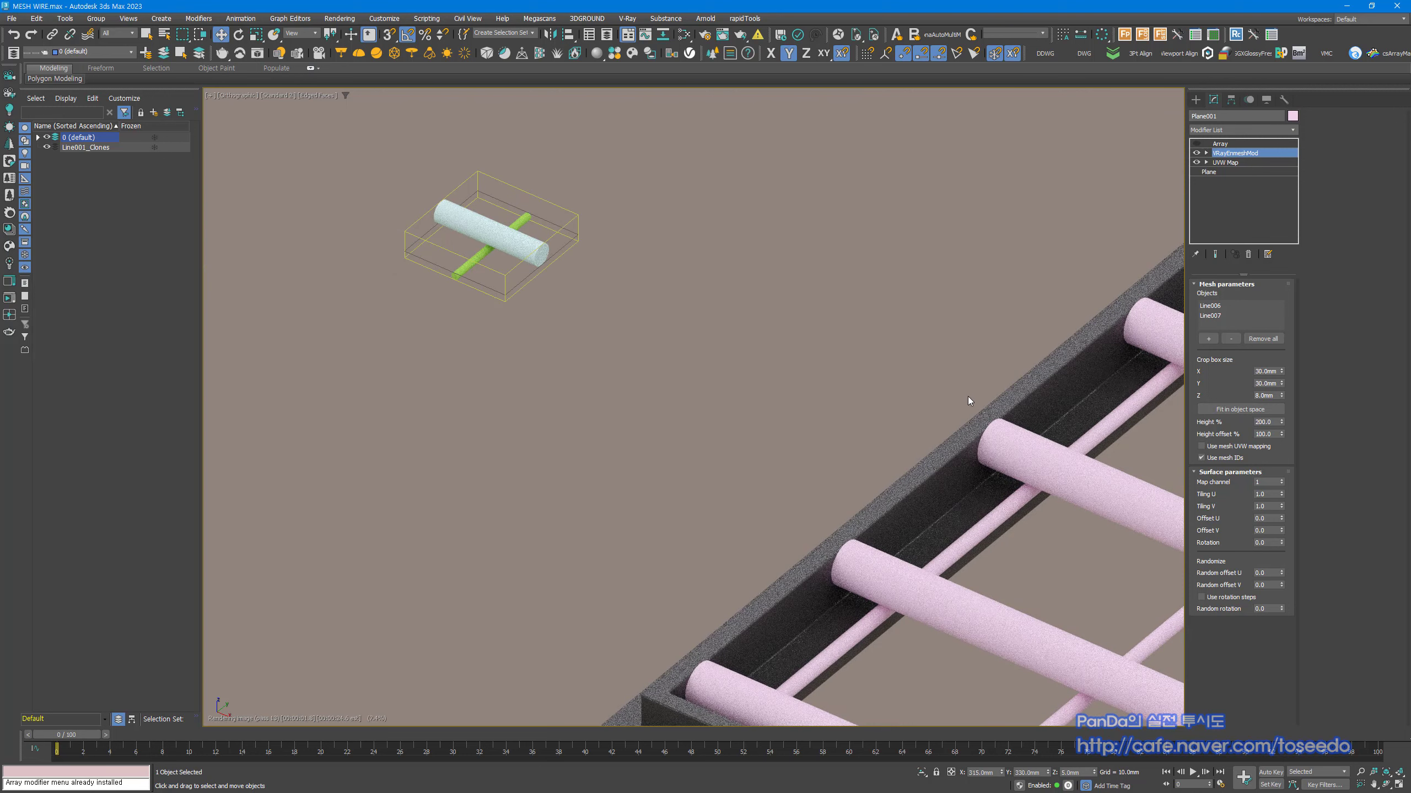
middle_drag(997, 409, 733, 396)
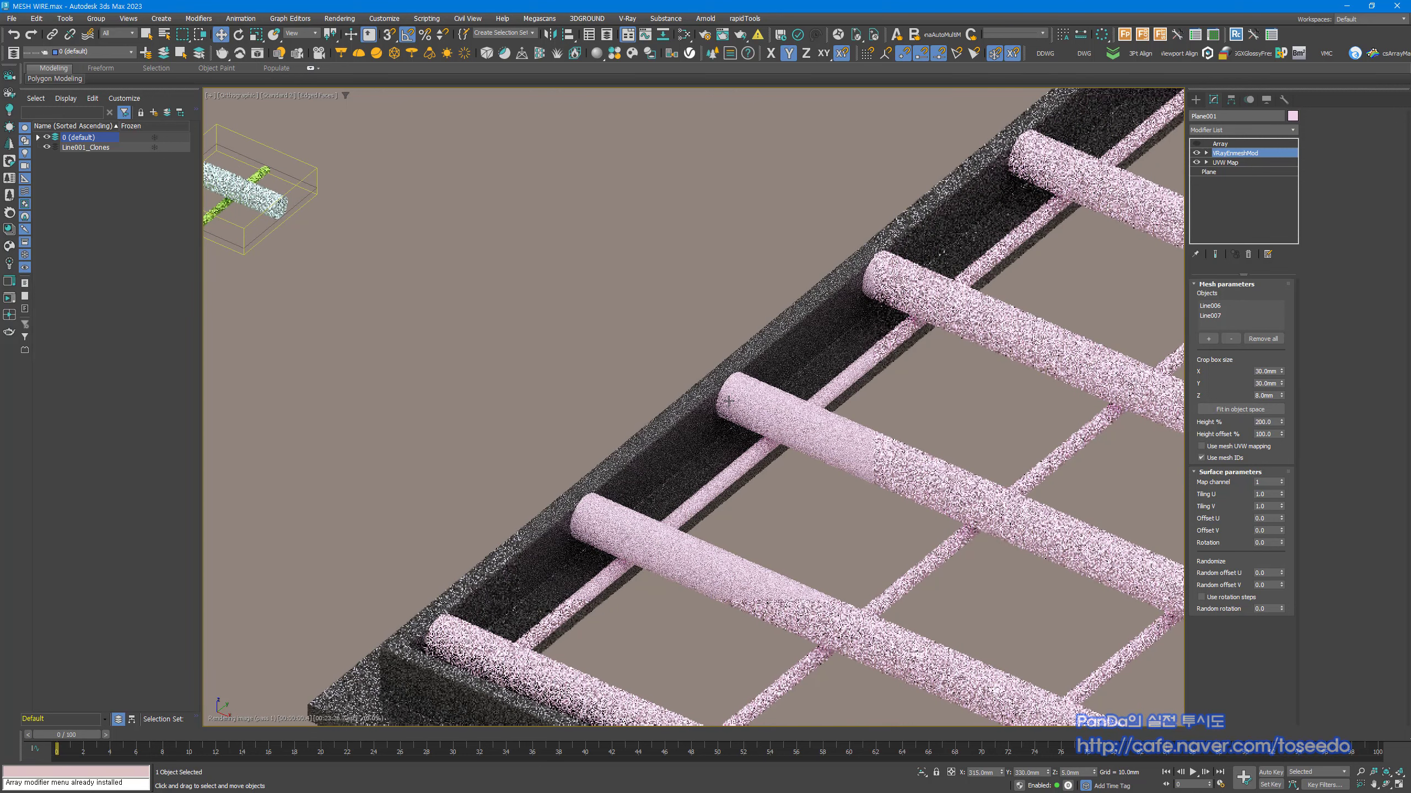
scroll(729, 401, down, 3)
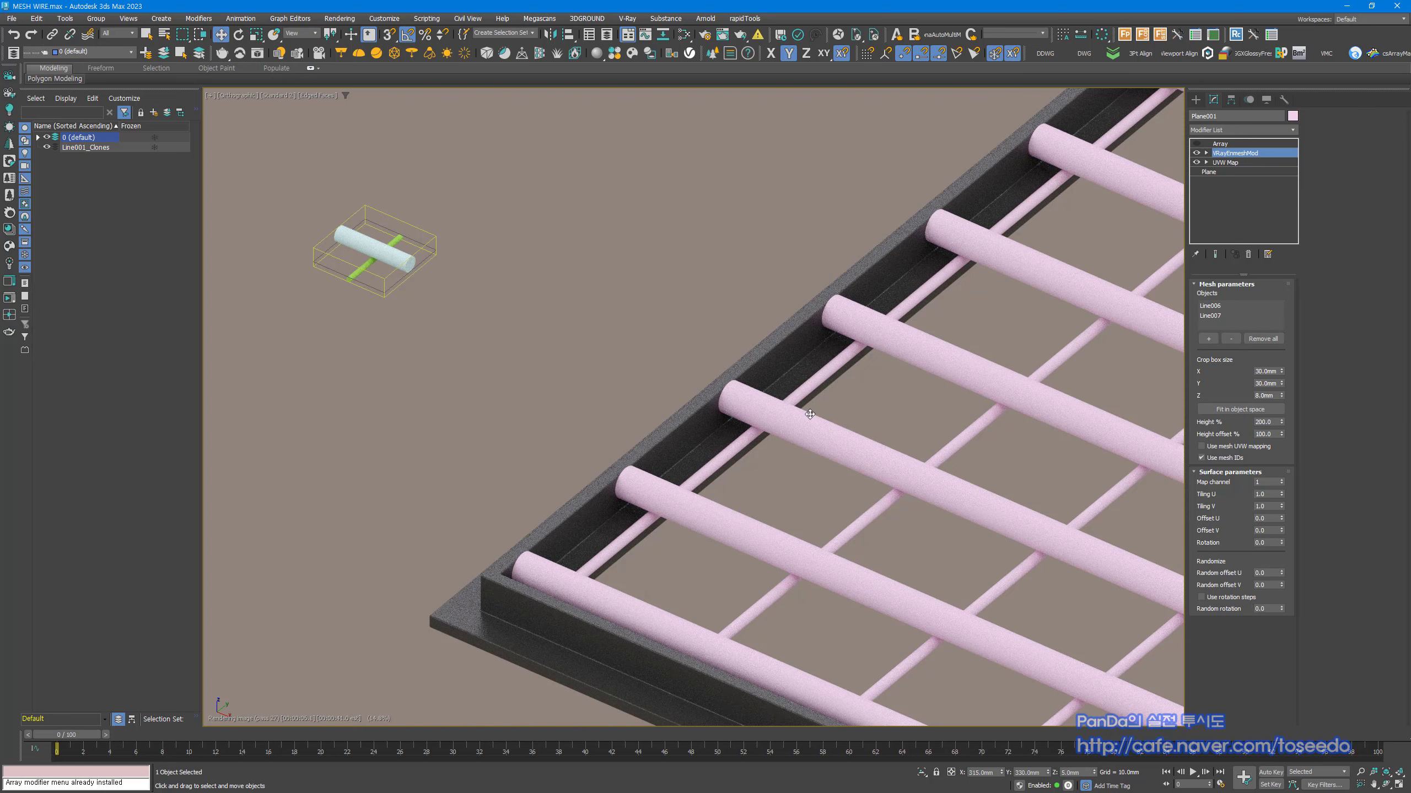
middle_drag(878, 415, 767, 380)
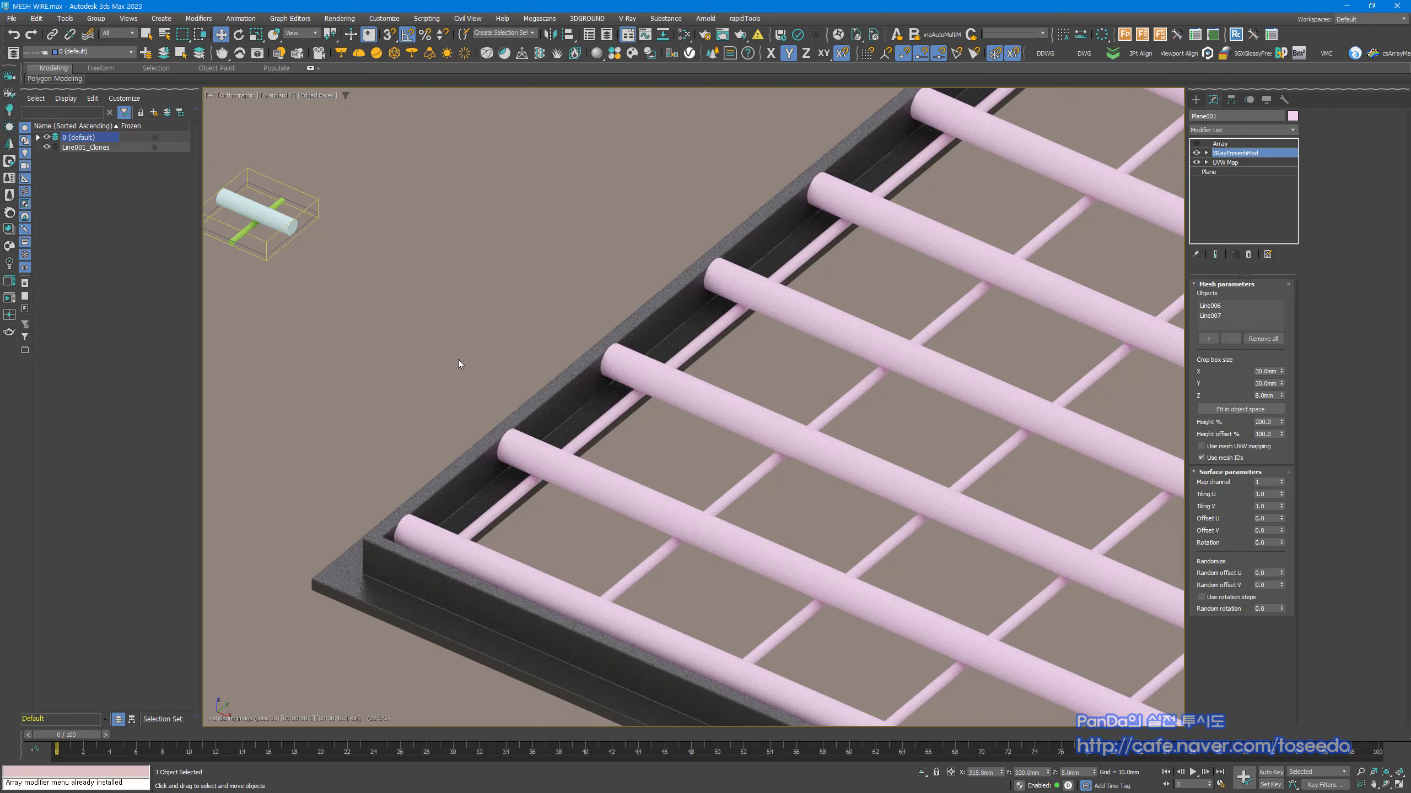
Step: Undo the crop box refit and the source rod's radius change
middle_drag(396, 356, 422, 357)
key(ctrl+z)
key(ctrl+z)
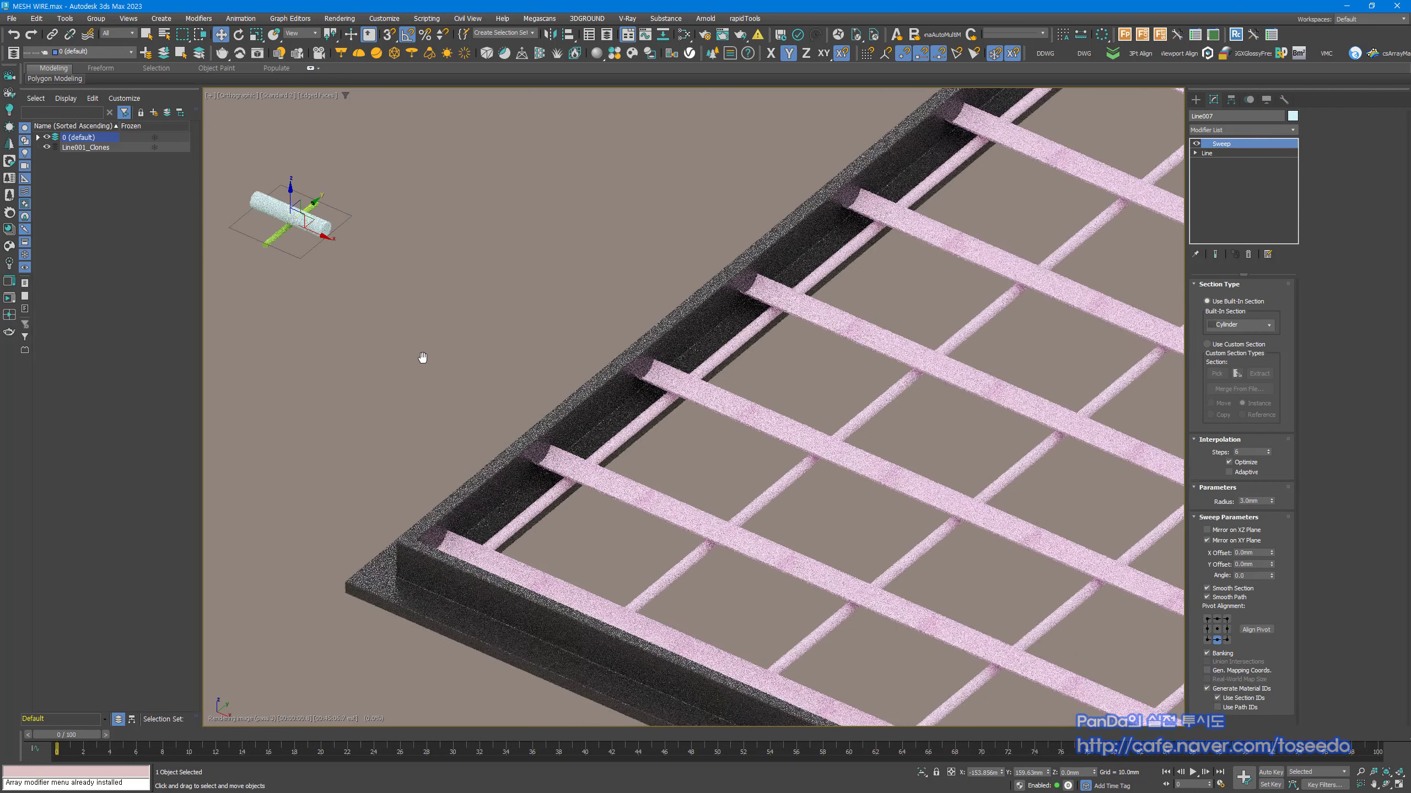
key(ctrl+z)
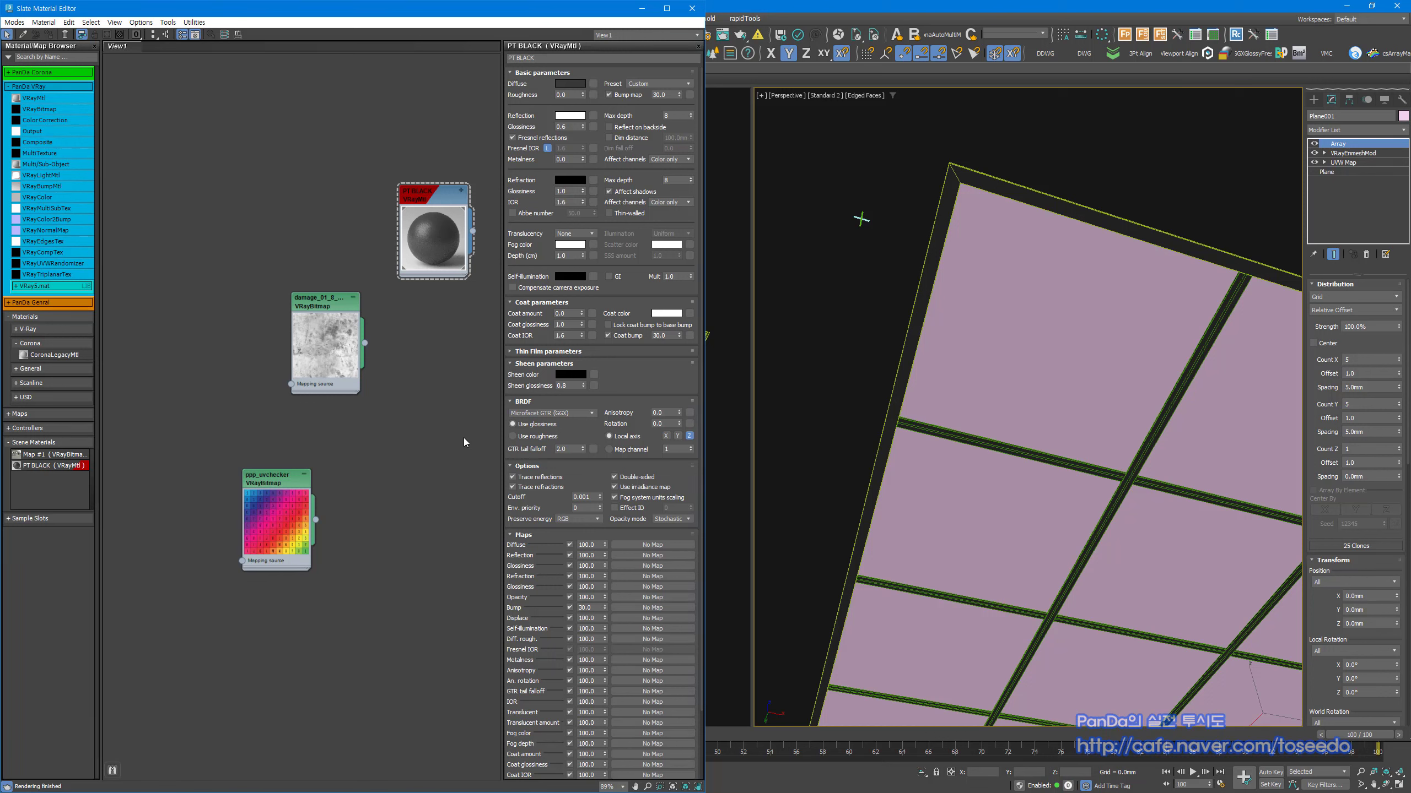
Step: Duplicate the PT BLACK material in the Slate Material Editor and rename the copy WIRE
click(432, 203)
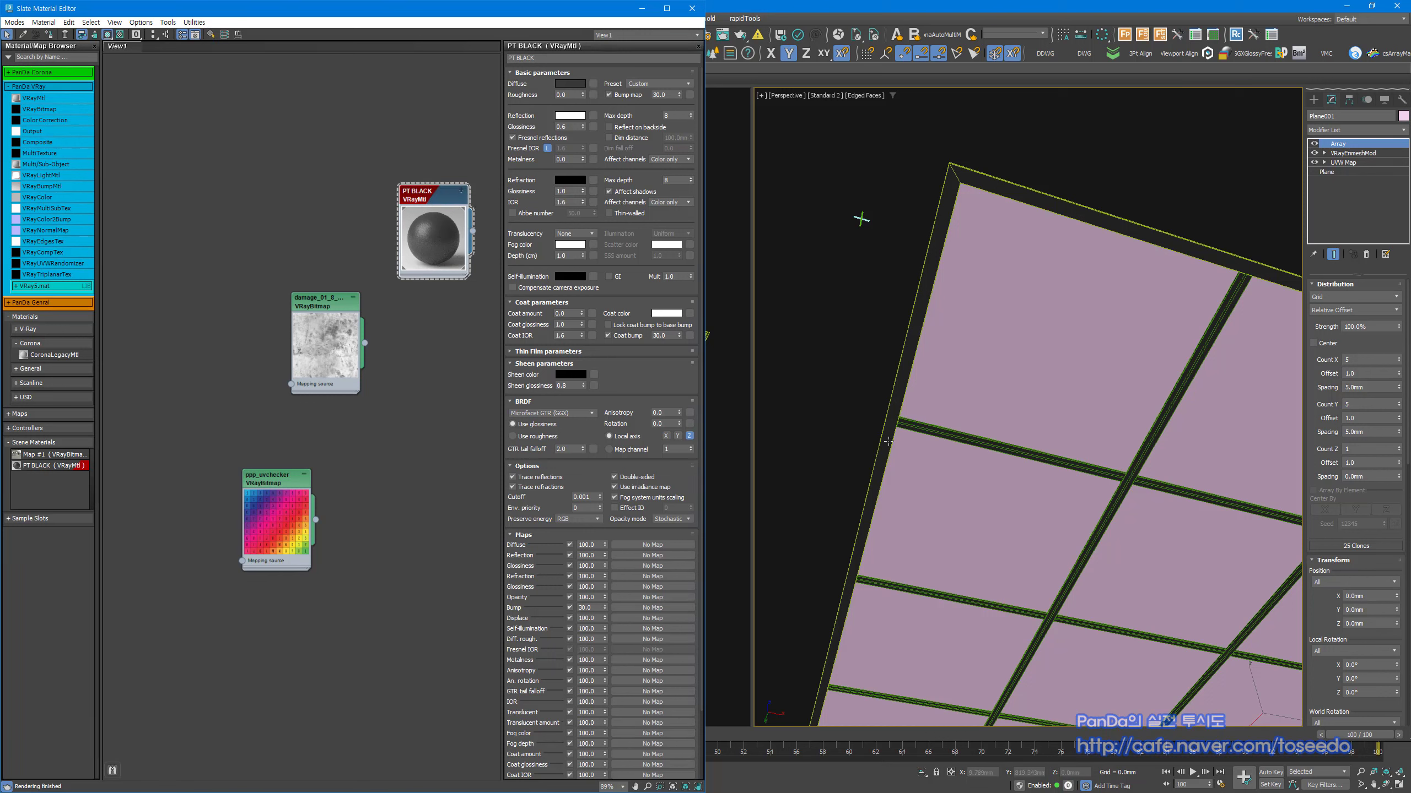
shift+drag(430, 201, 420, 329)
click(559, 58)
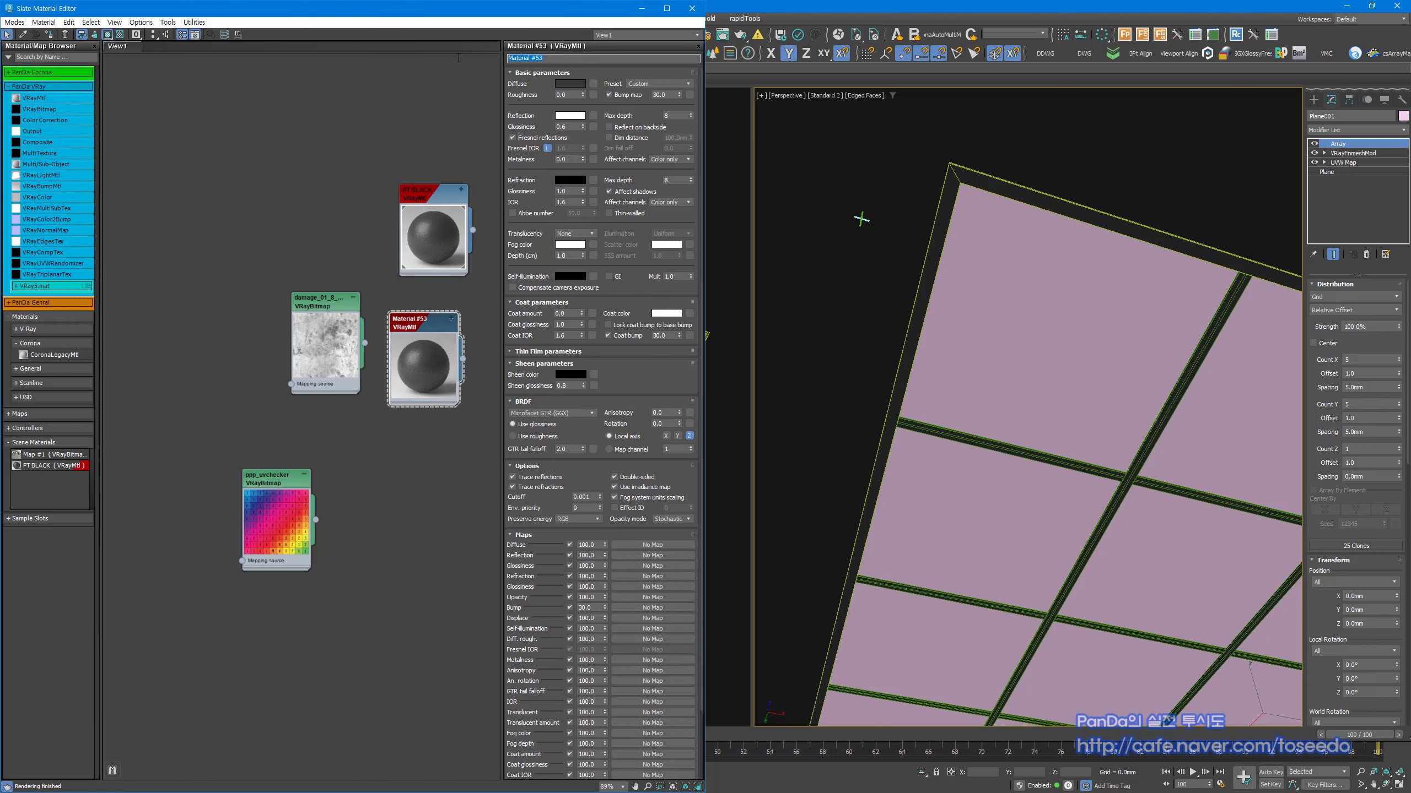
text(WIRE)
click(380, 285)
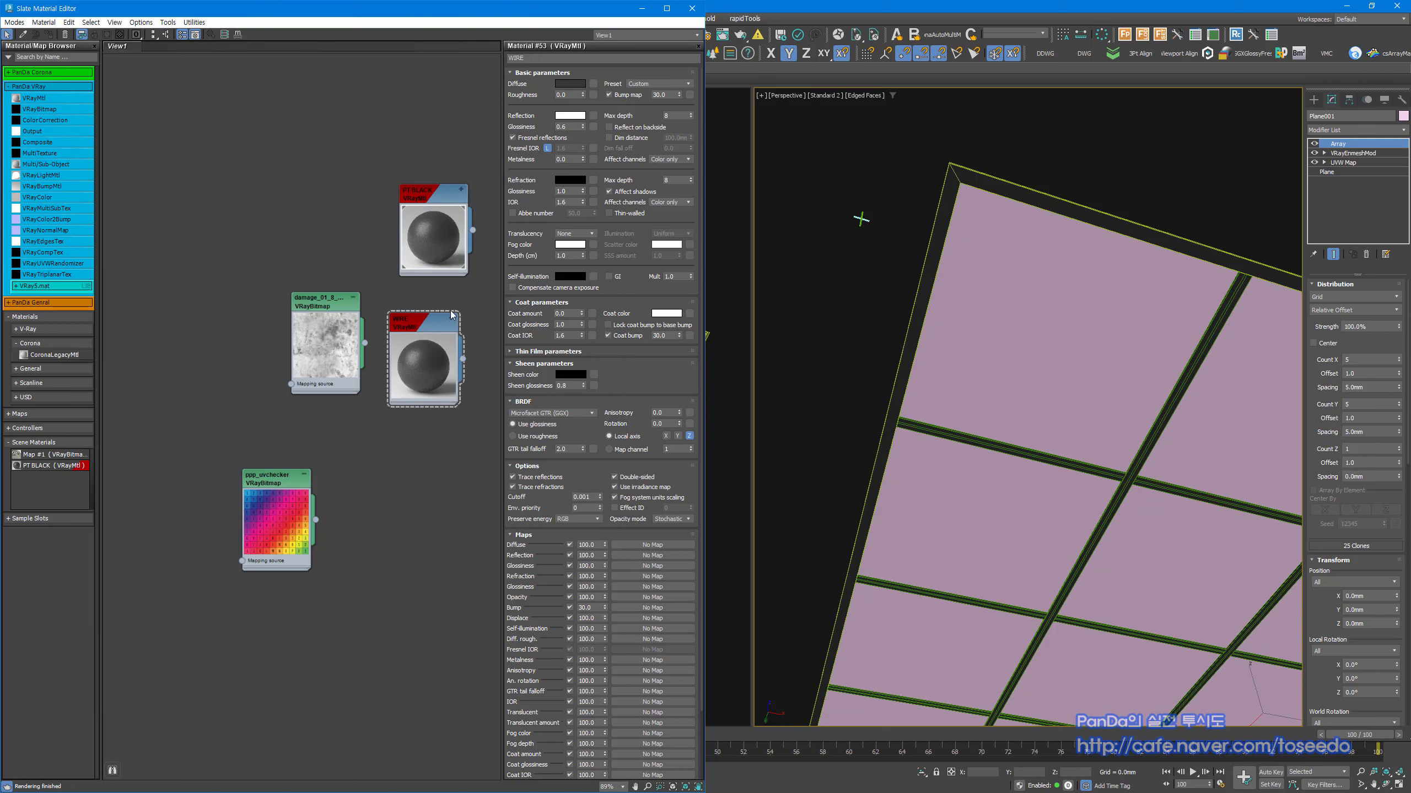
Step: Start the rendered preview in the perspective viewport and assign the WIRE material to both crossed source rods
click(825, 95)
click(837, 121)
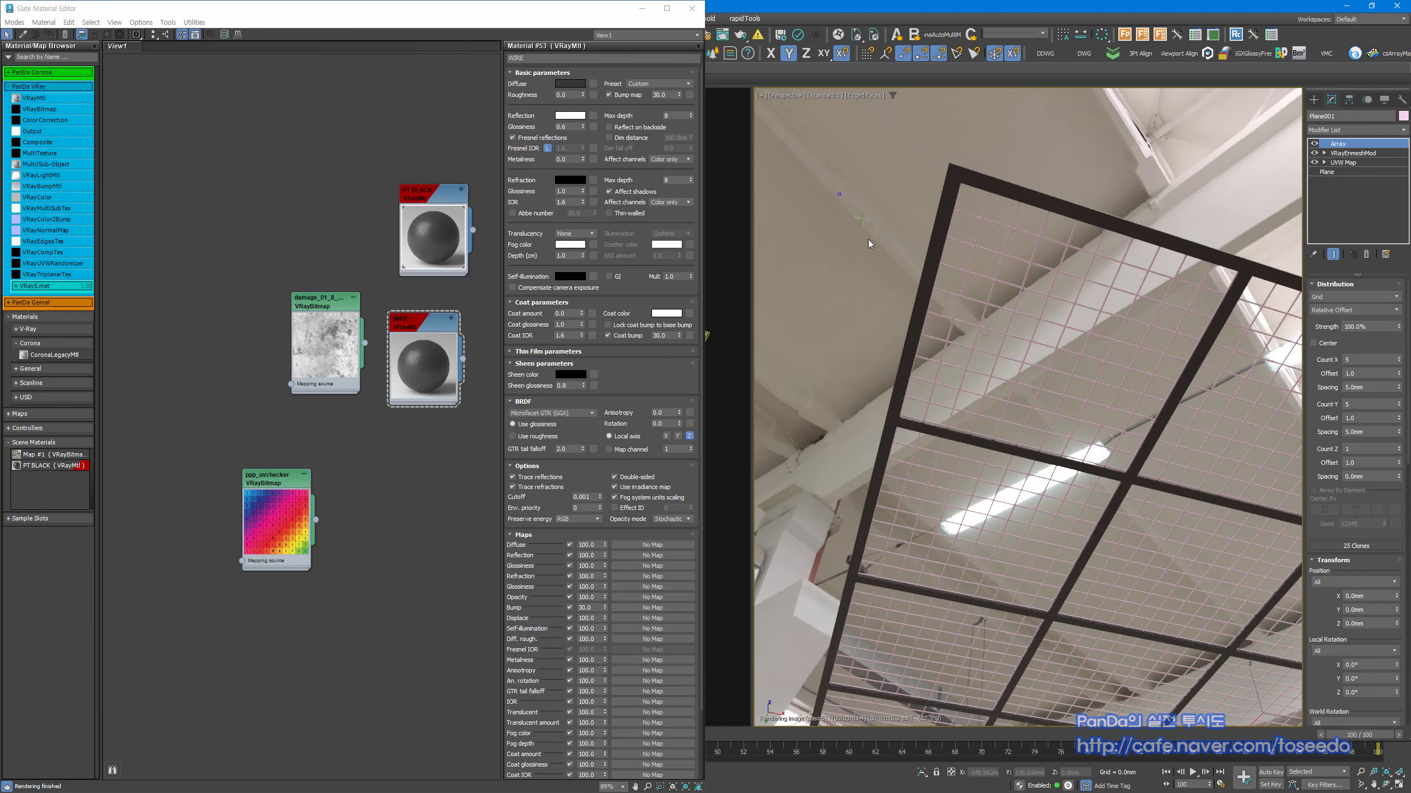
drag(833, 182, 874, 249)
key(z)
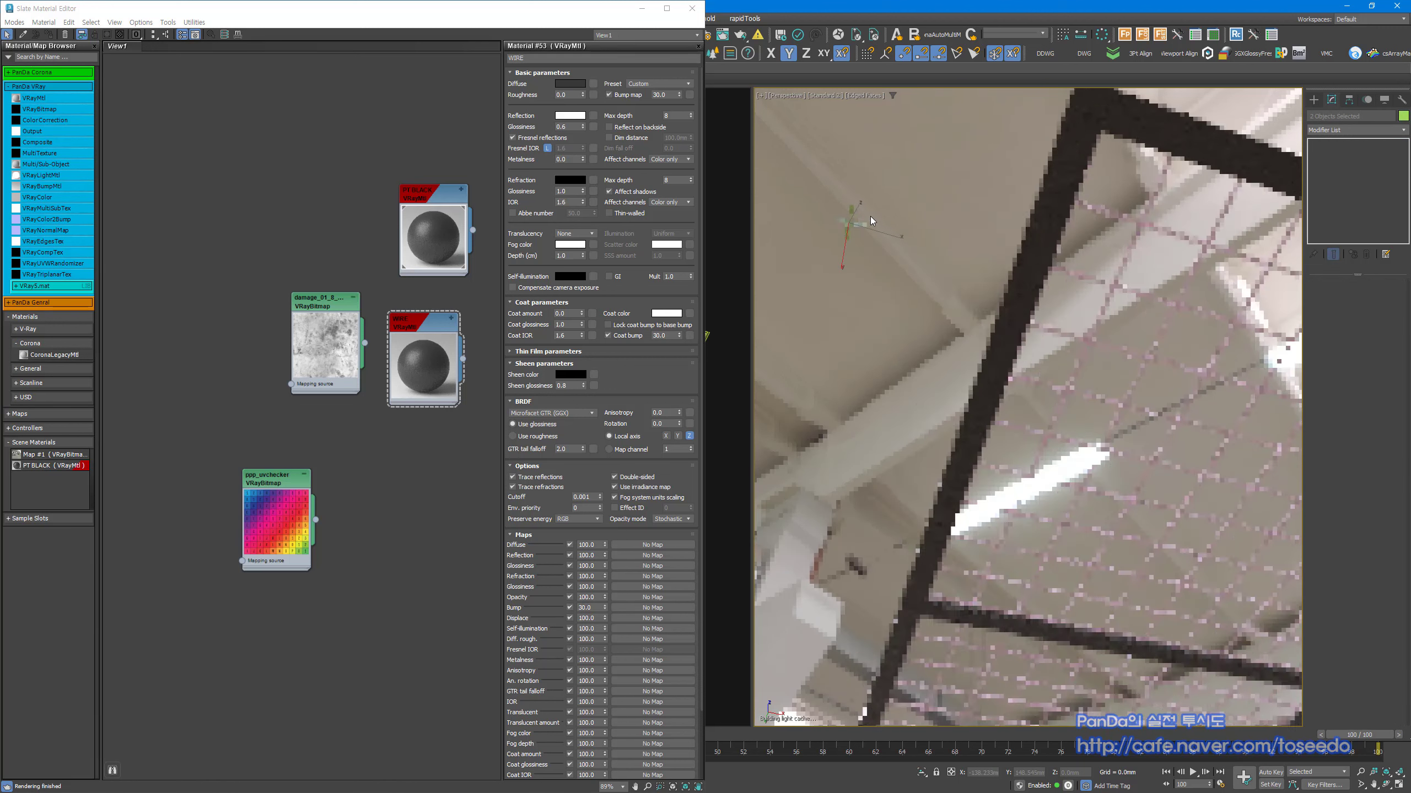
right_click(425, 327)
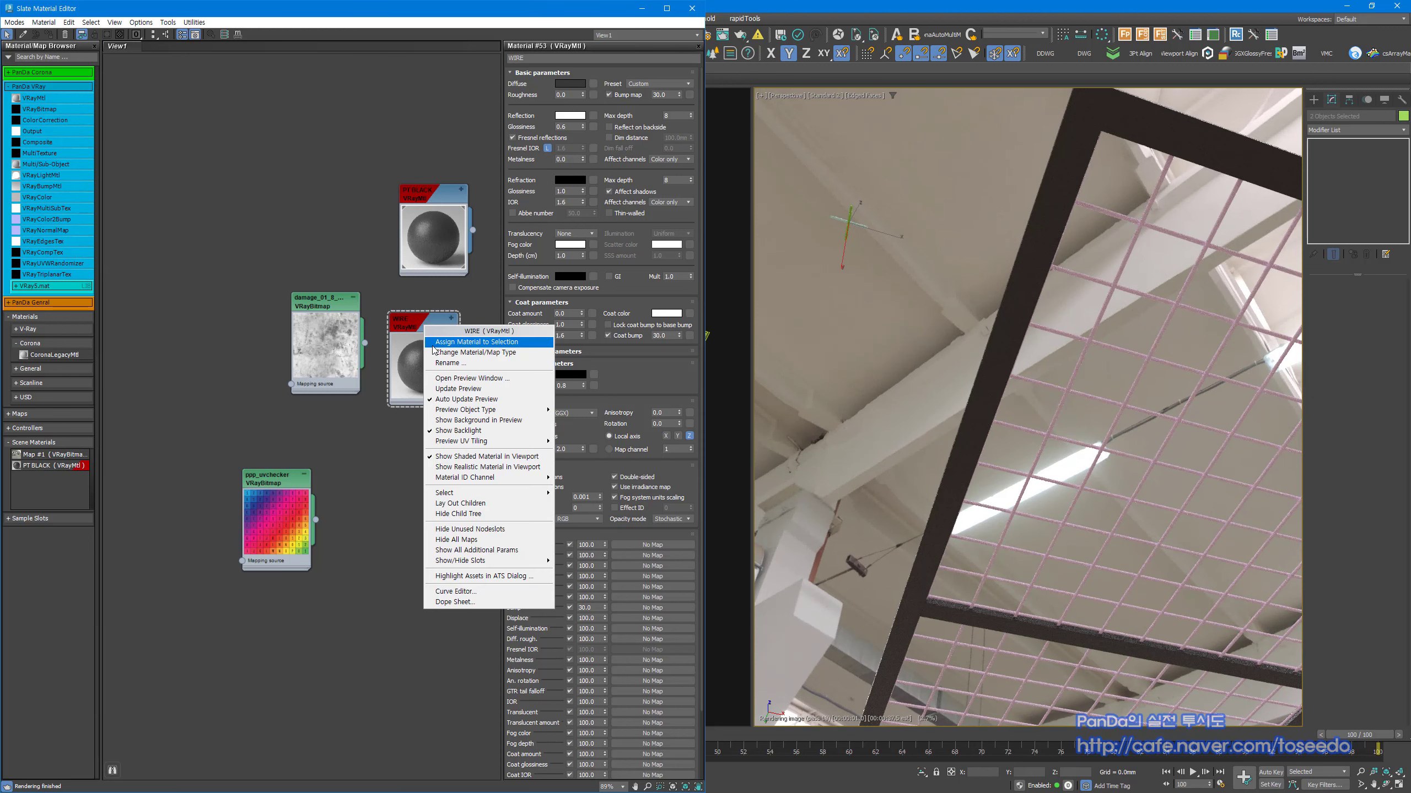
click(477, 342)
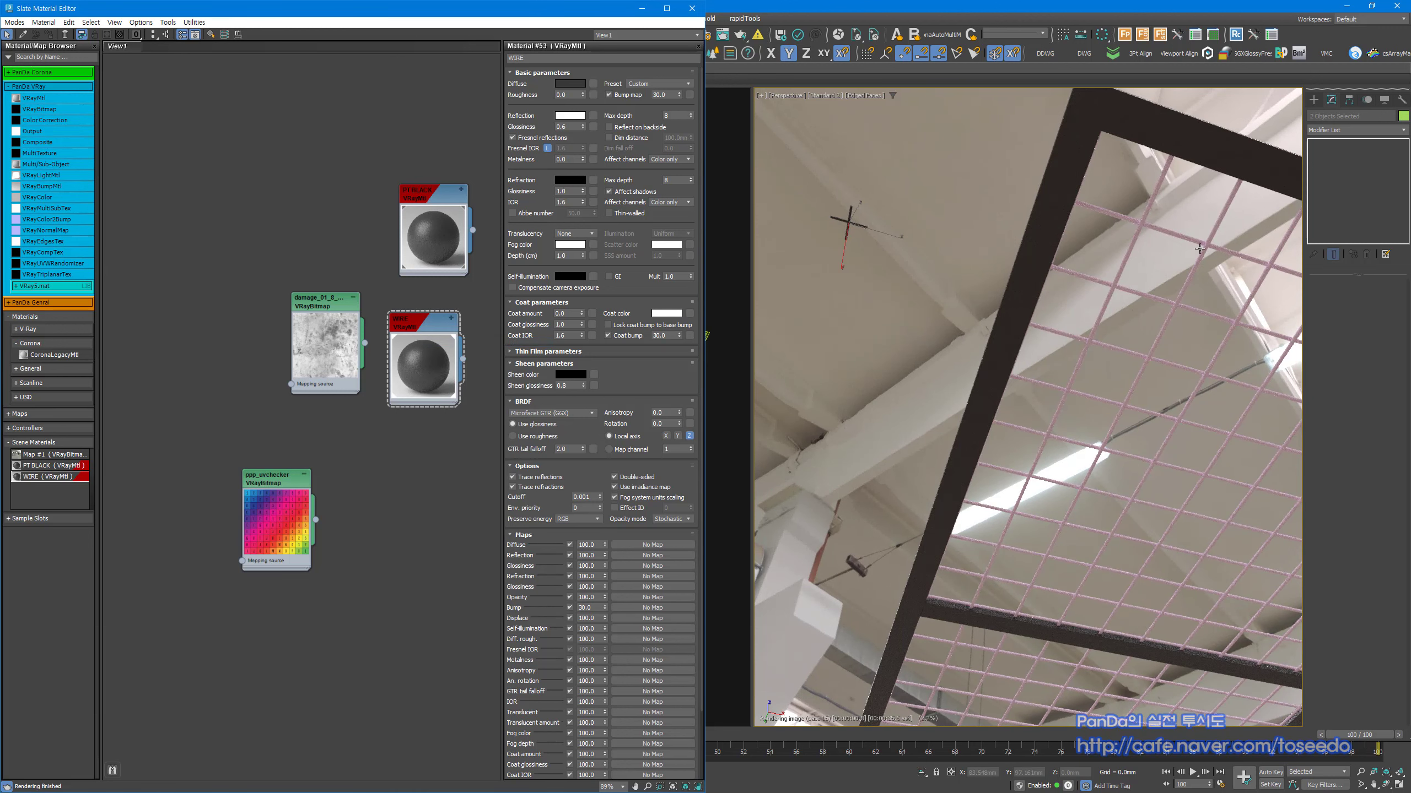
Step: Undo the WIRE material assignment on the two crossed source rods
click(868, 319)
key(ctrl+z)
key(ctrl+z)
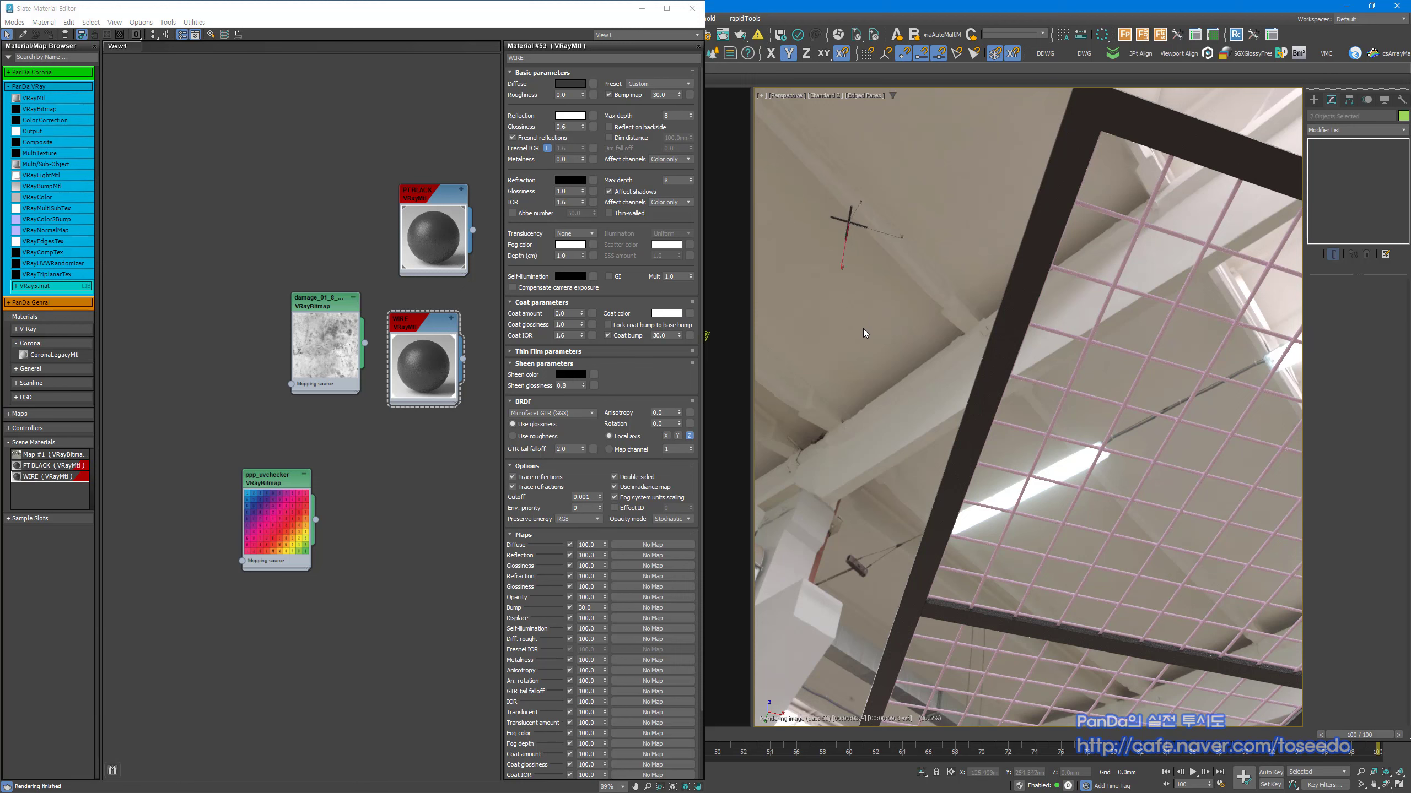
Step: Select the mesh panel plane and assign the WIRE material to it instead
click(1122, 275)
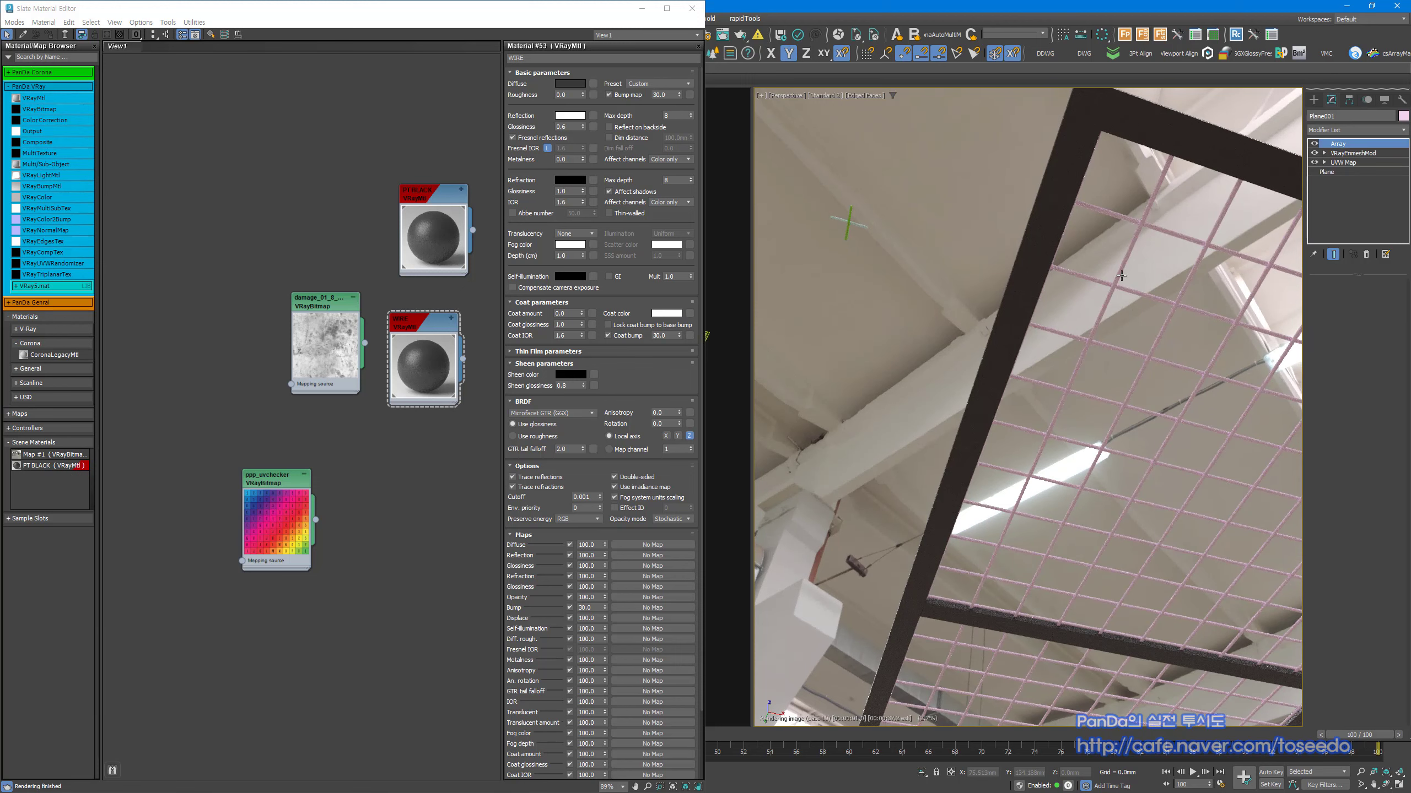
scroll(1013, 392, up, 5)
scroll(1013, 392, down, 3)
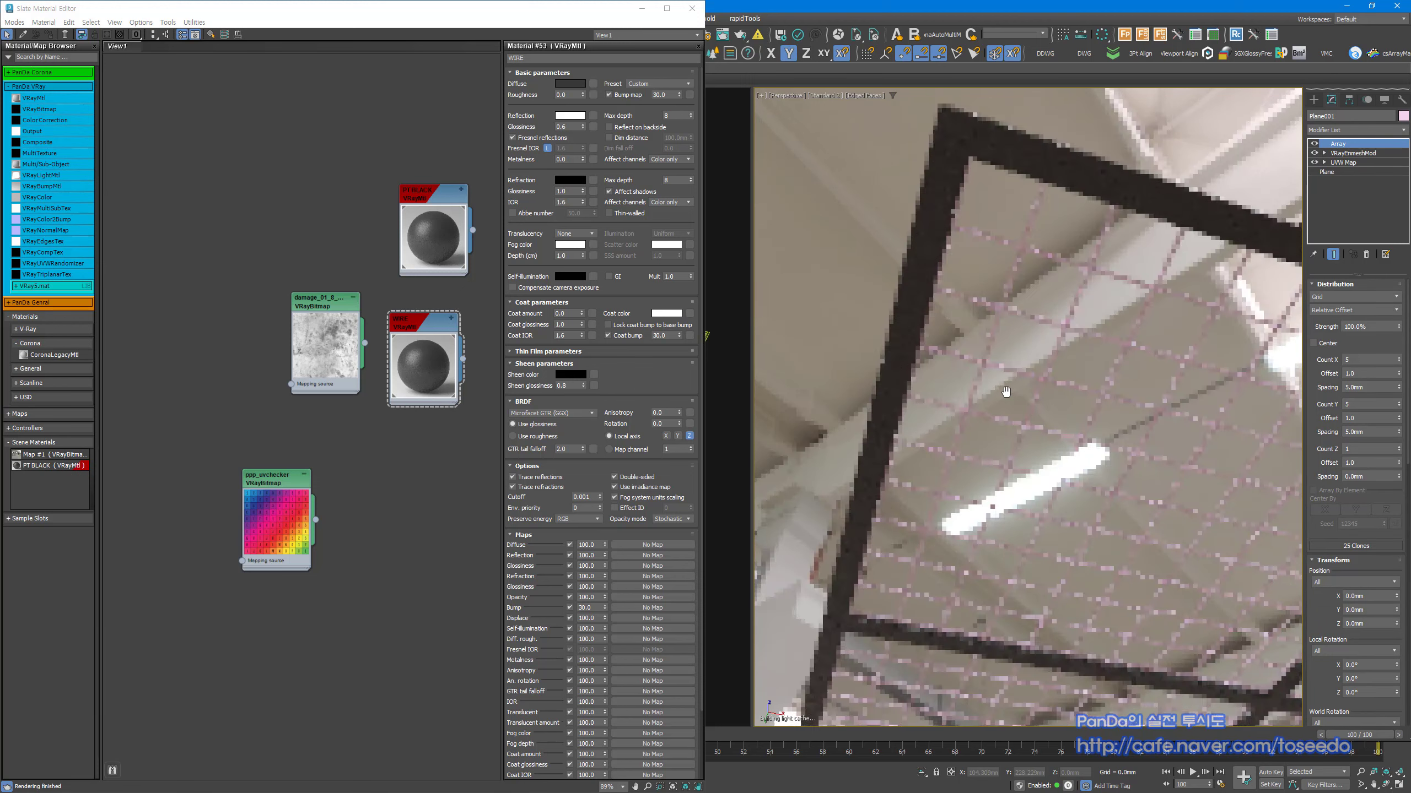
right_click(420, 326)
click(449, 344)
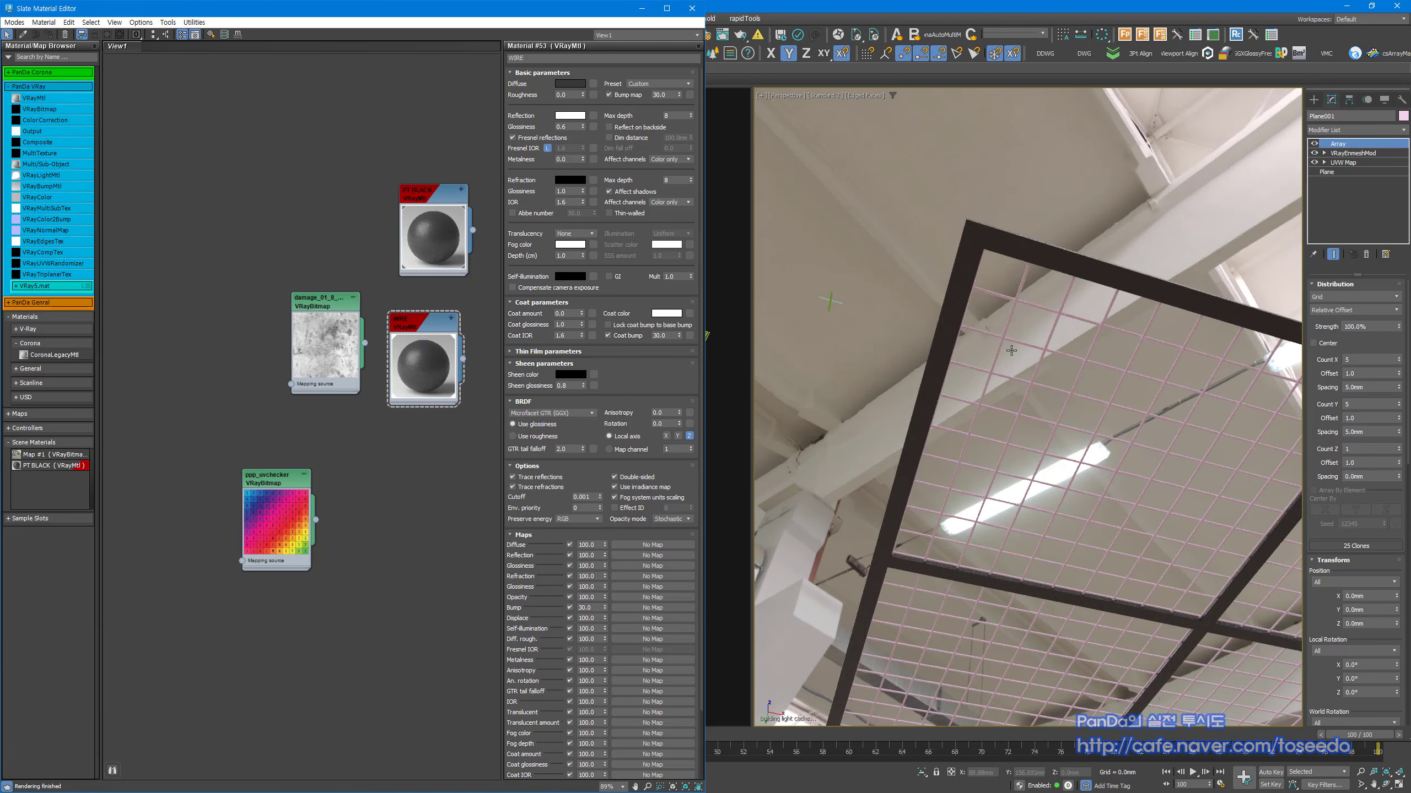
alt+middle_drag(1020, 390, 1059, 416)
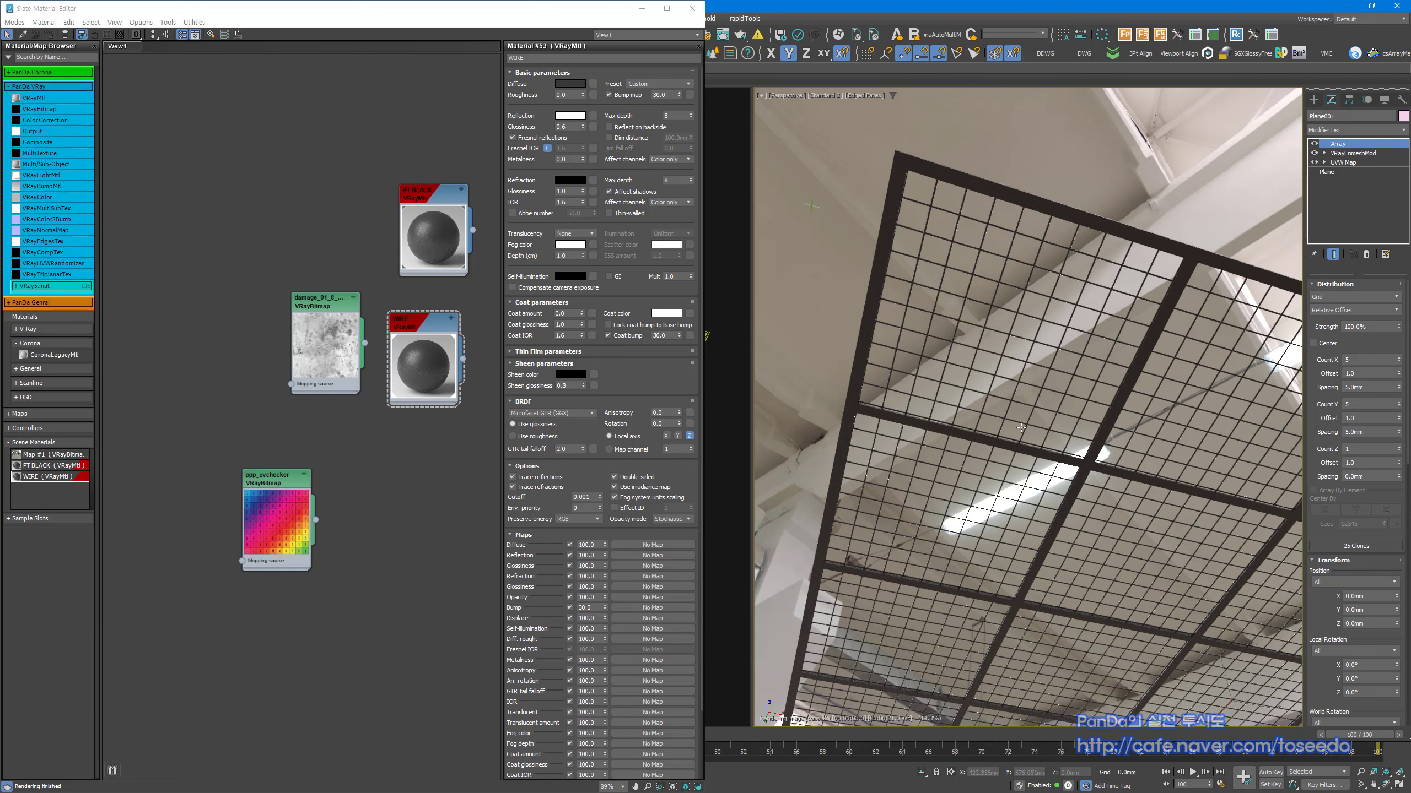
Step: Rearrange the map nodes and connect the ppp_uvchecker bitmap to the WIRE material's diffuse to test the wire mapping
drag(325, 304, 274, 306)
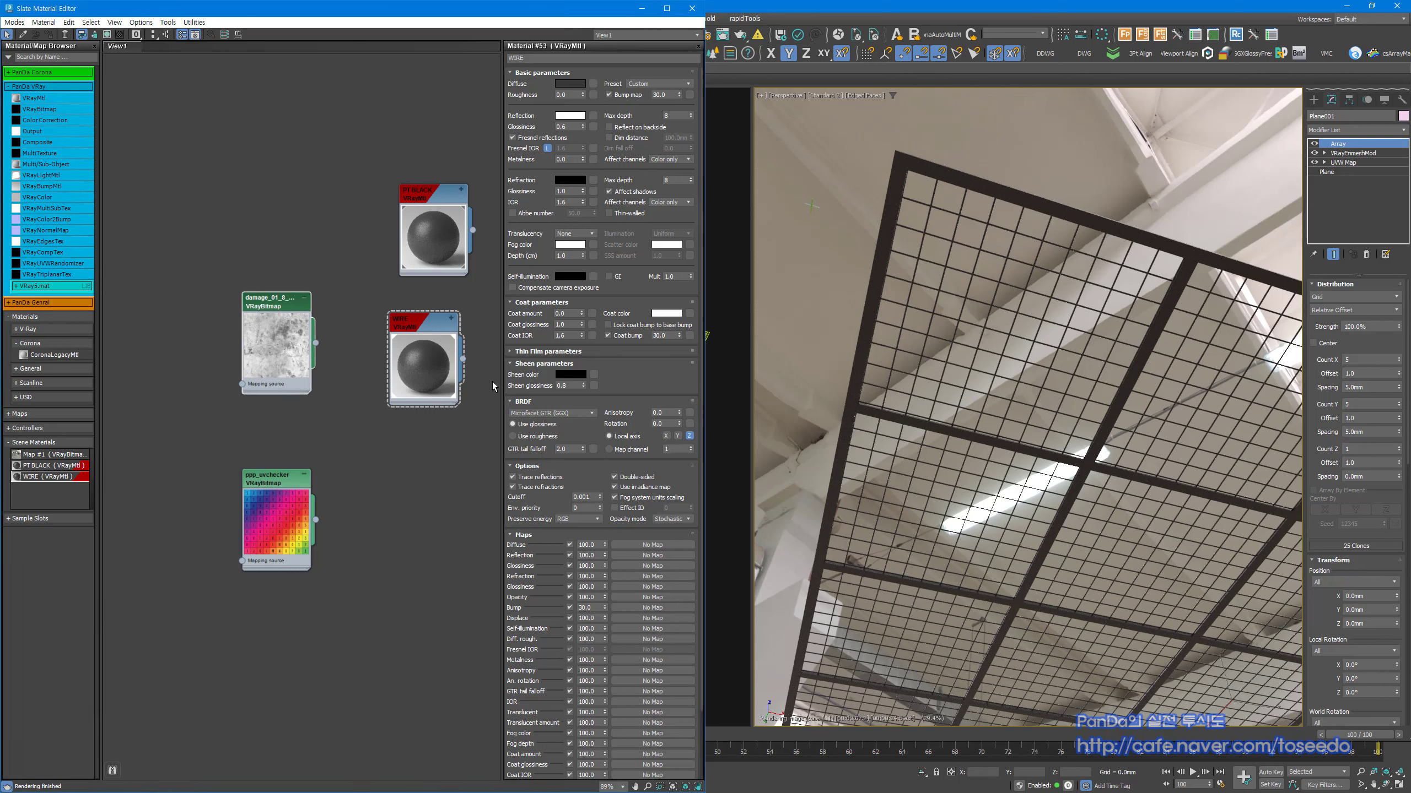
middle_drag(440, 392, 427, 419)
scroll(427, 417, up, 1)
drag(412, 427, 412, 513)
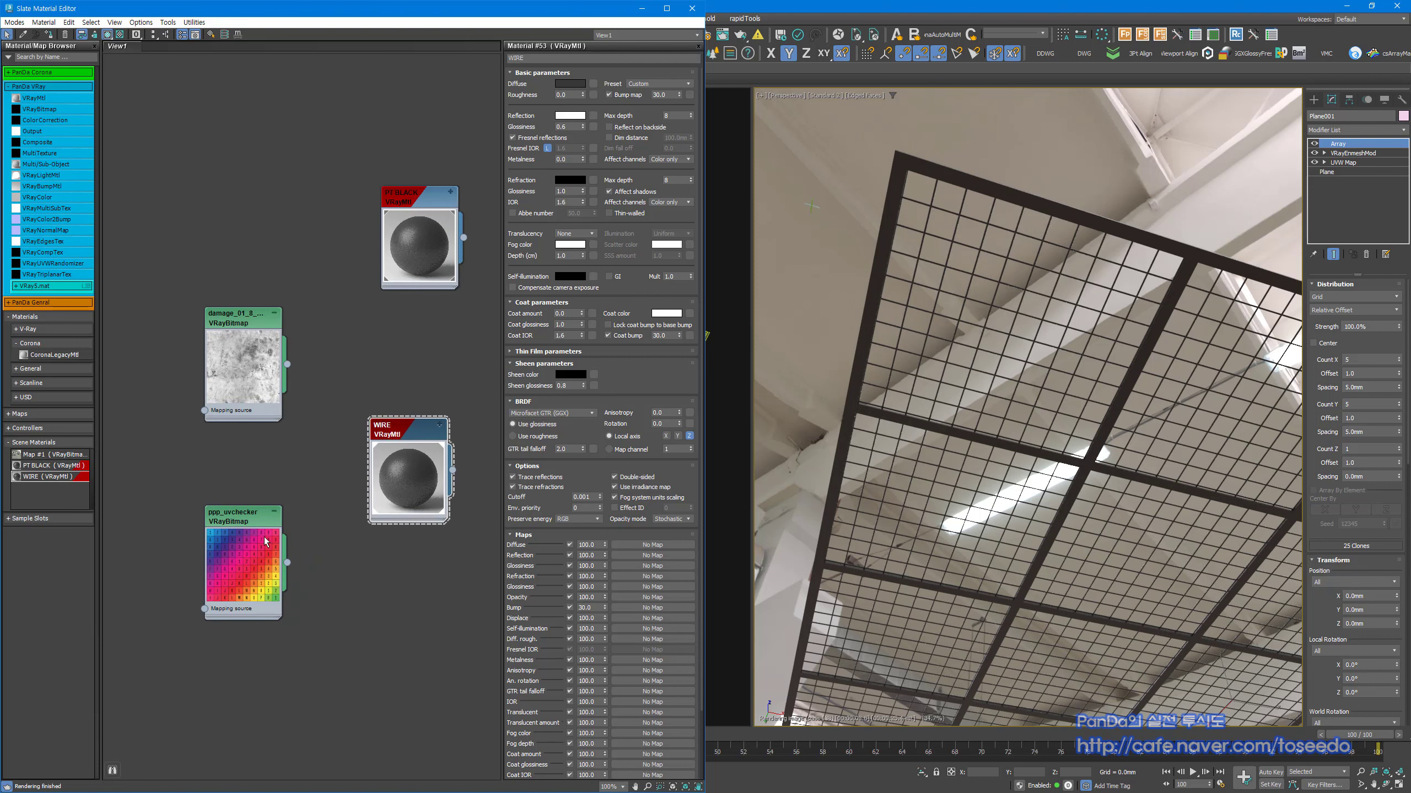
drag(265, 538, 398, 525)
scroll(258, 514, up, 2)
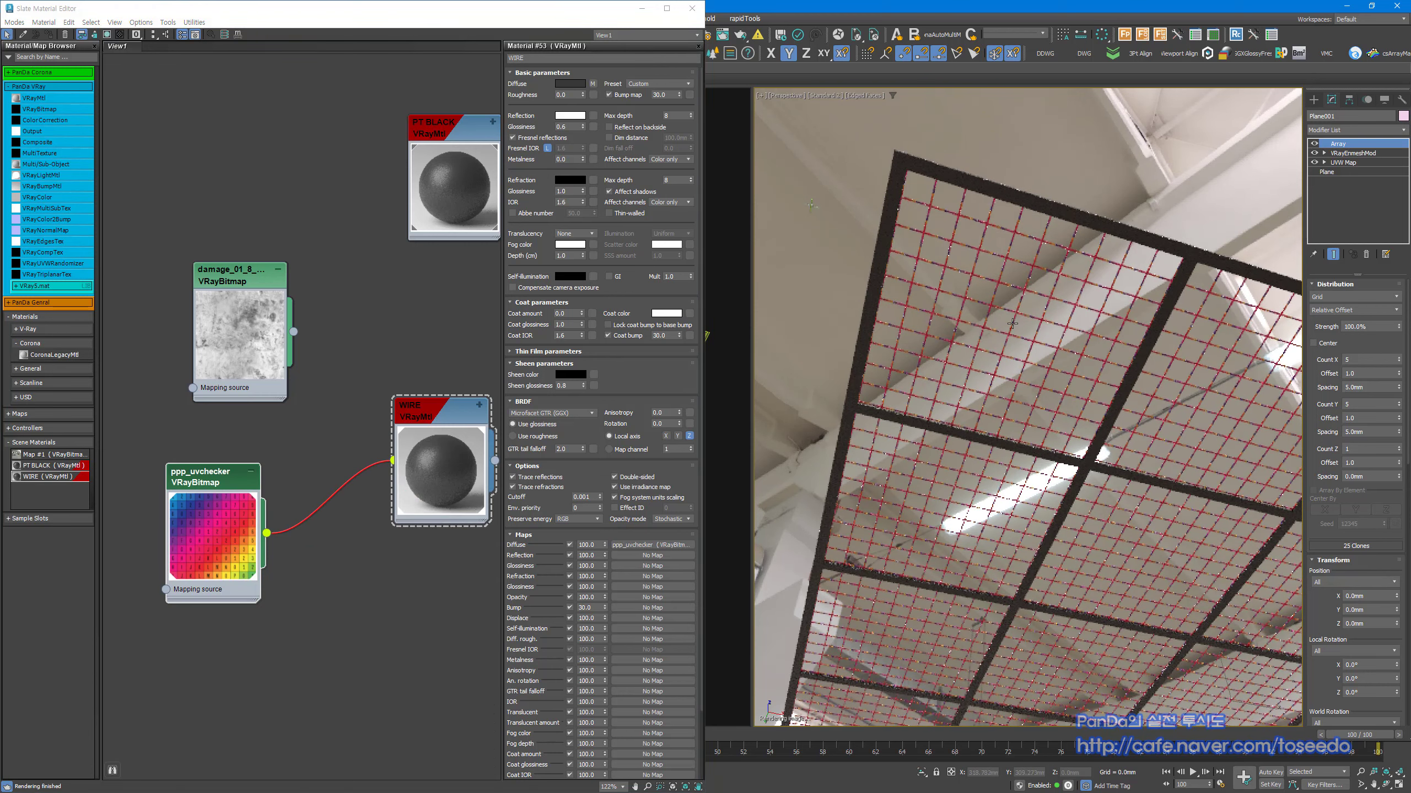
scroll(1012, 323, up, 8)
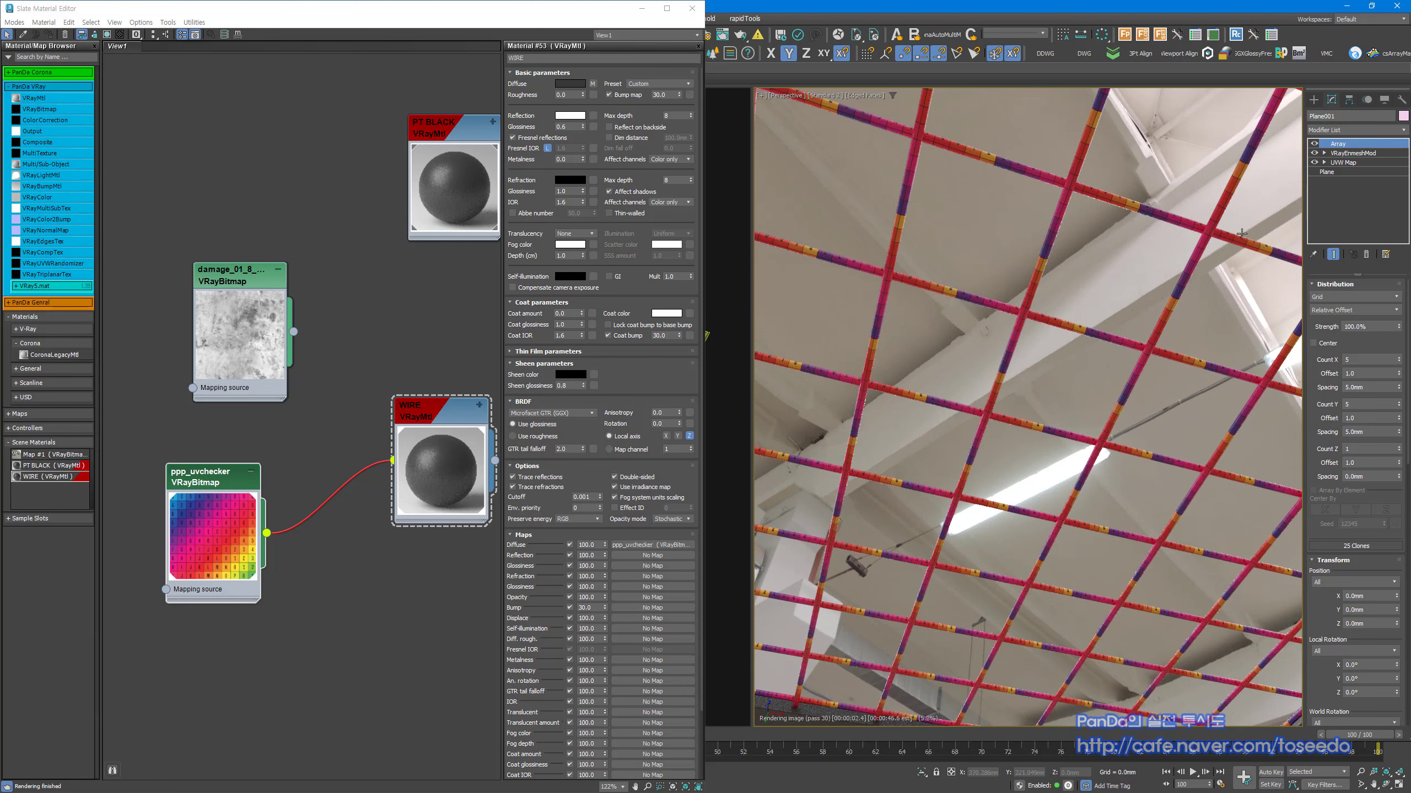
Step: Show the panel's UVW Map modifier settings and examine how the checker texture maps along the wires
click(1343, 162)
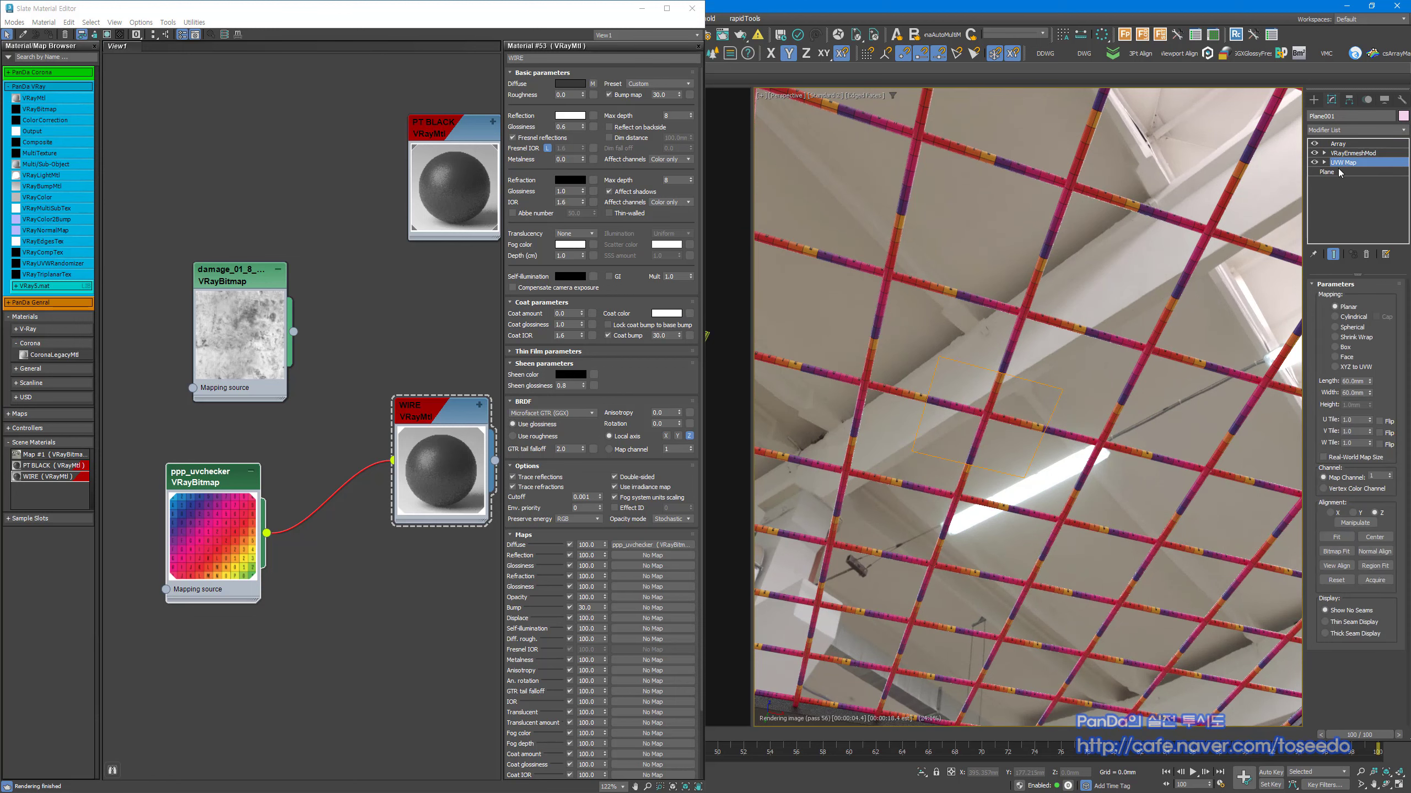
middle_drag(997, 428, 1010, 392)
scroll(1011, 393, up, 3)
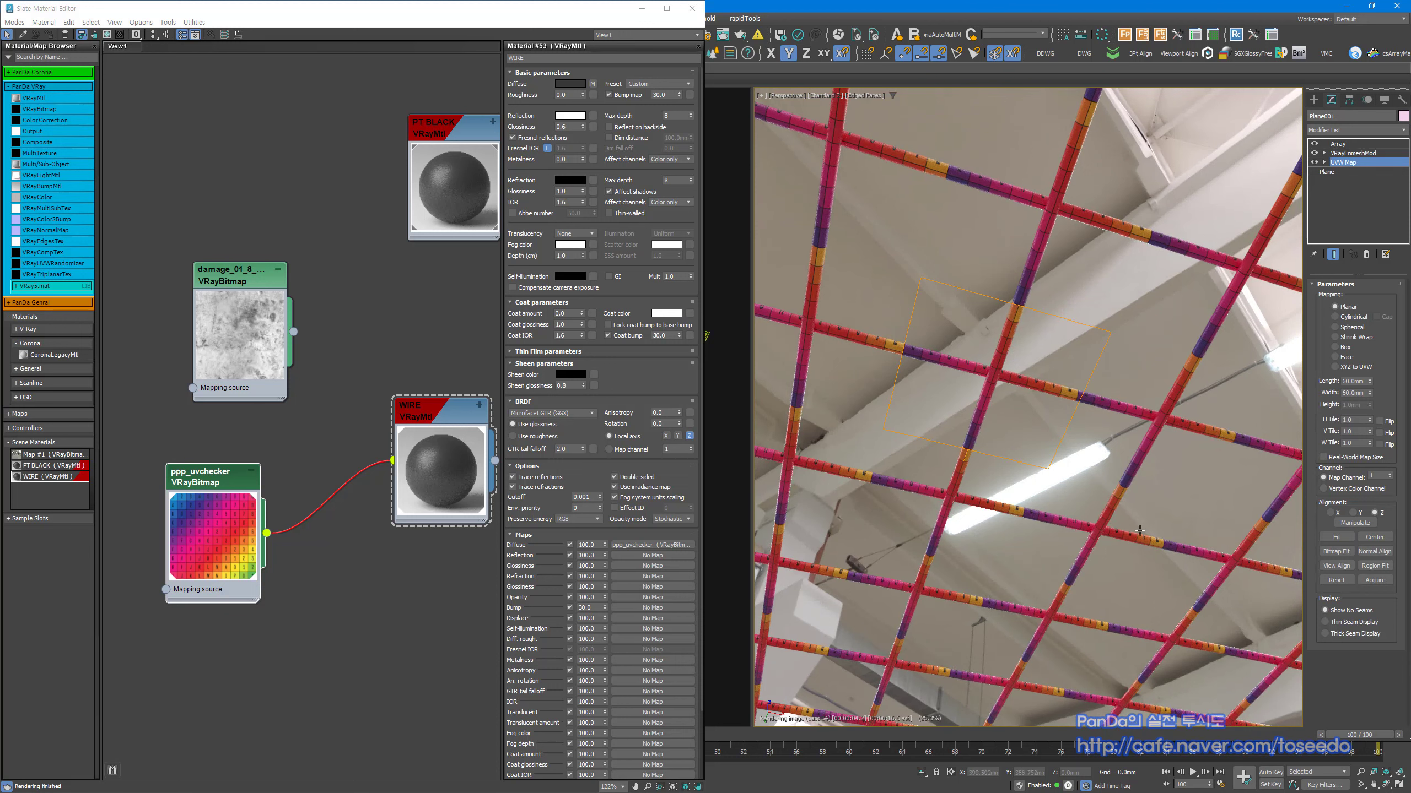
scroll(1140, 531, down, 3)
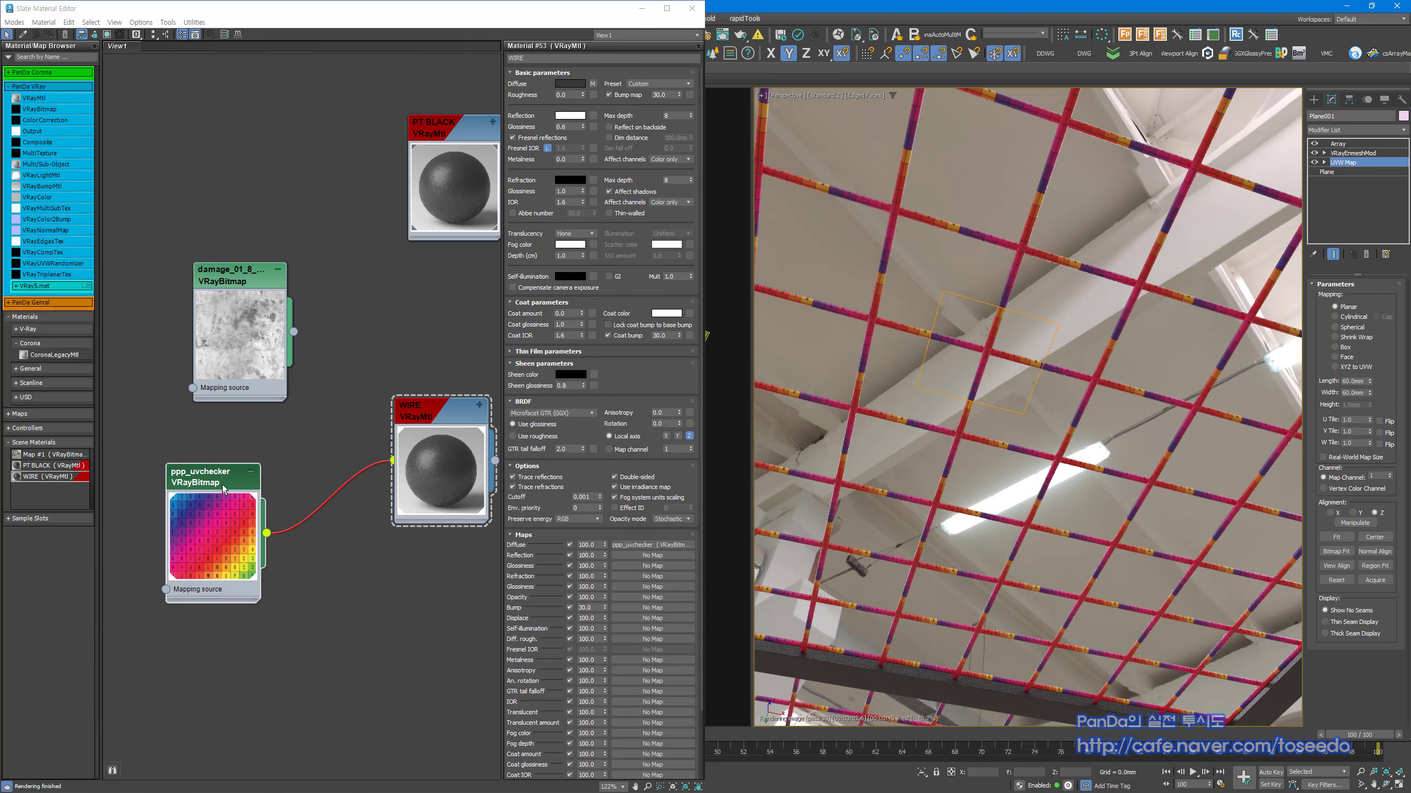
Step: Make room beside the WIRE node and add a VRayTriplanarTex map below the ppp_uvchecker bitmap
drag(223, 489, 329, 448)
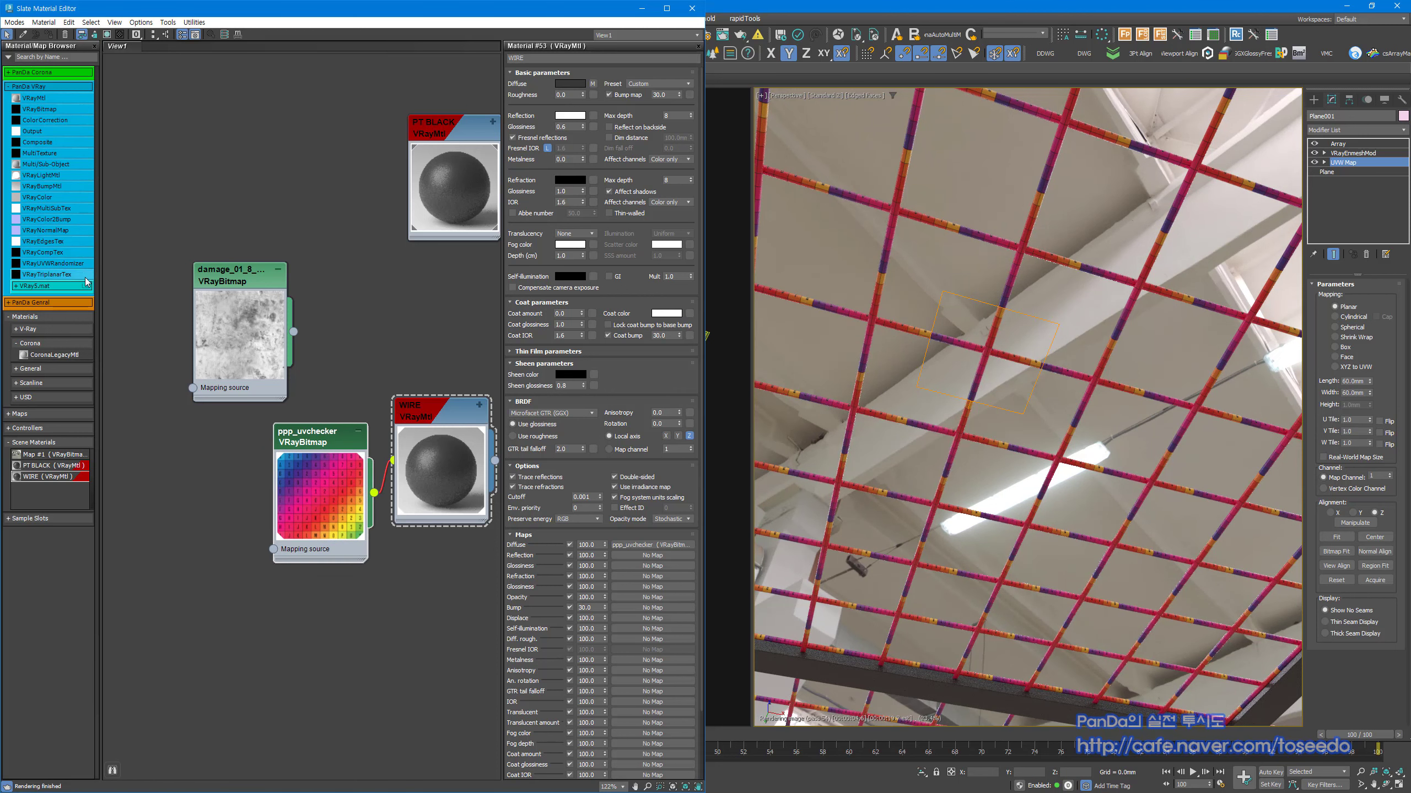
scroll(972, 347, down, 1)
scroll(972, 348, up, 1)
middle_click(967, 348)
scroll(966, 348, down, 3)
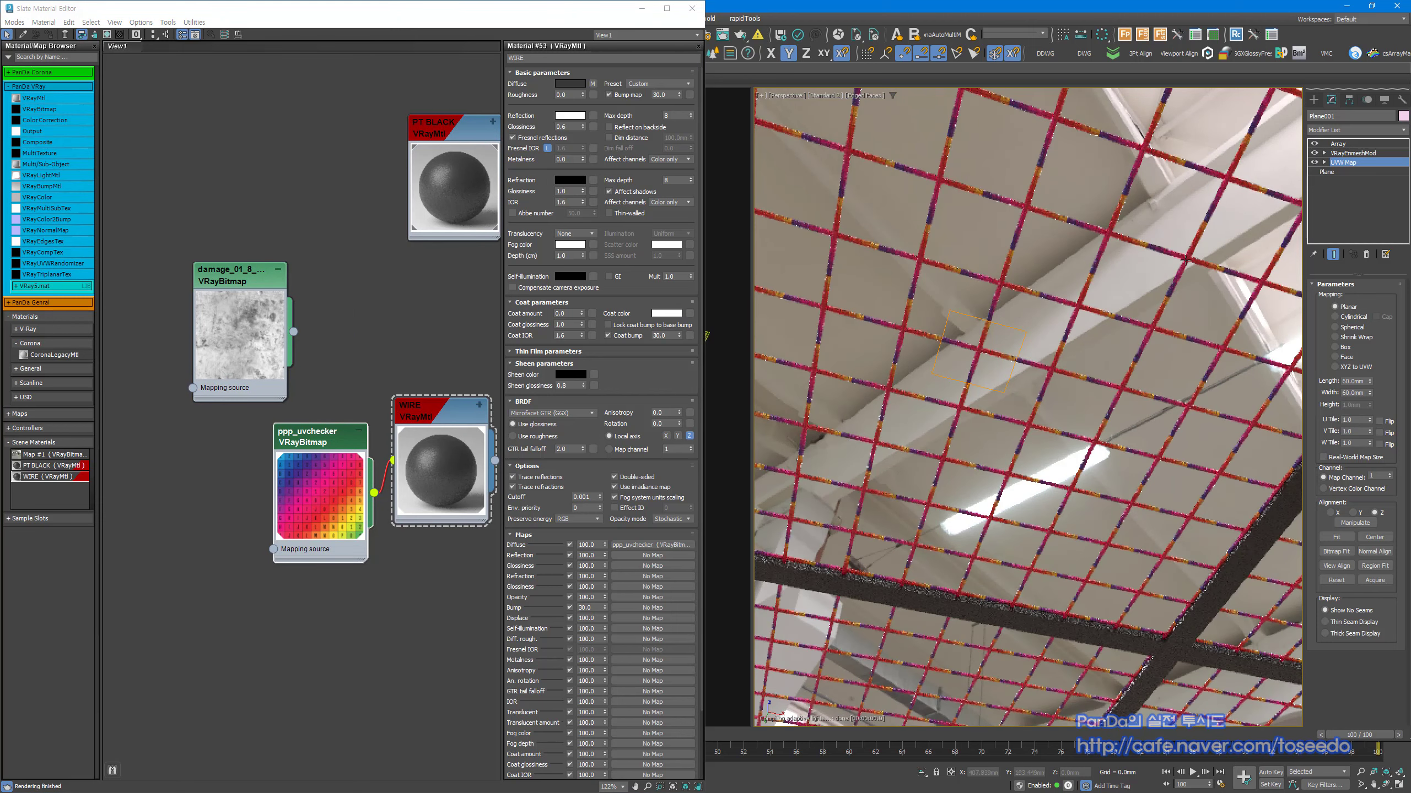
drag(49, 276, 159, 531)
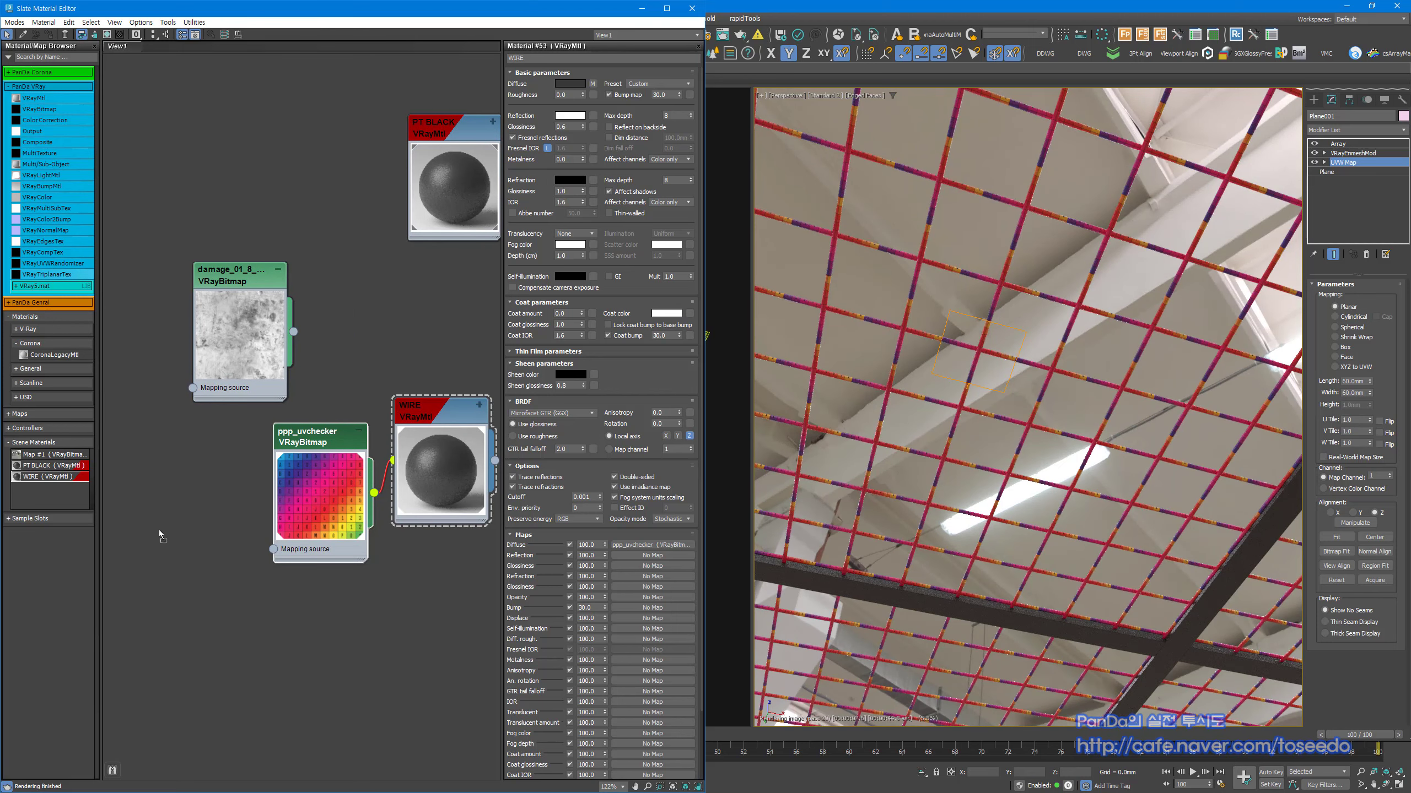
drag(176, 587, 205, 609)
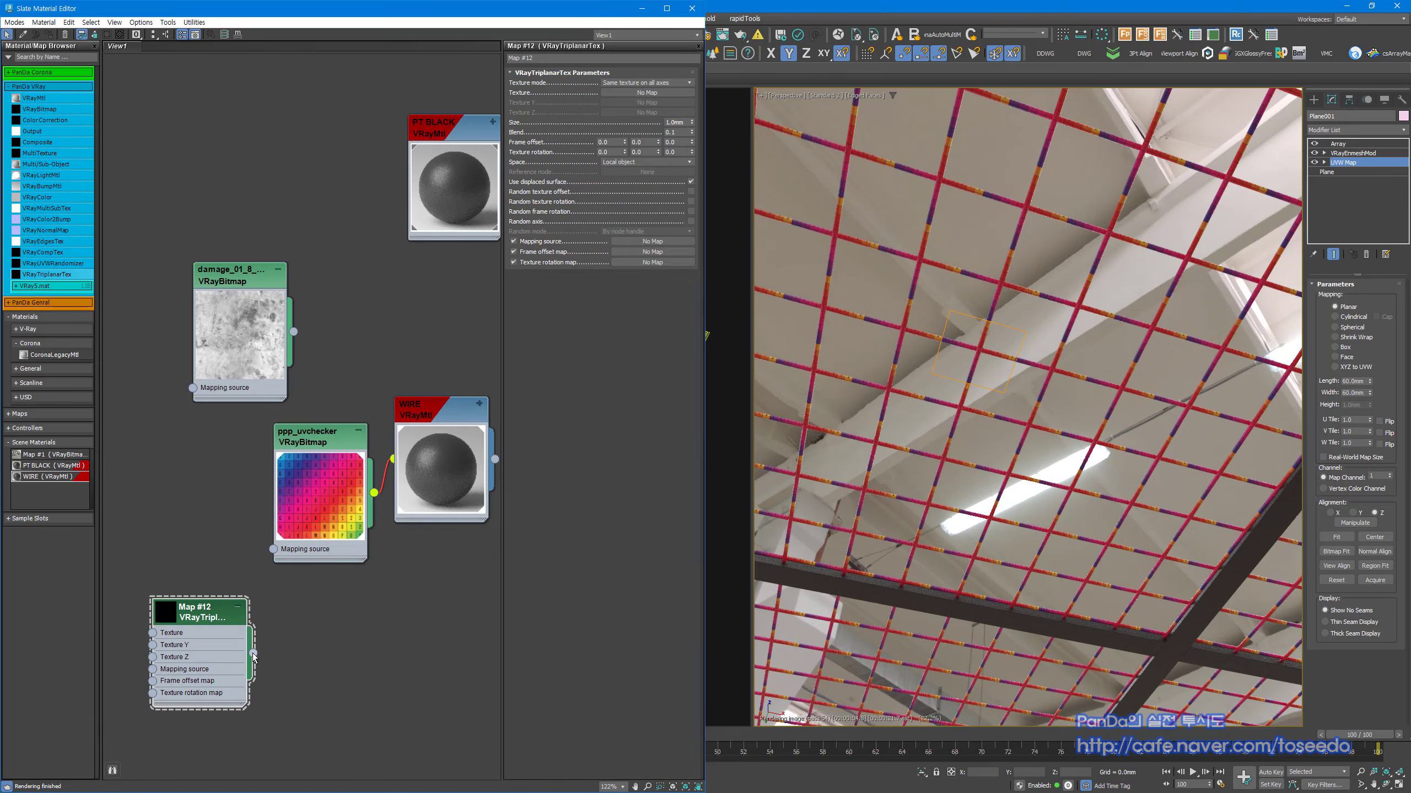
Step: Connect the VRayTriplanarTex to ppp_uvchecker's mapping source and set its size to 1000 mm
drag(291, 557, 273, 549)
drag(241, 621, 268, 594)
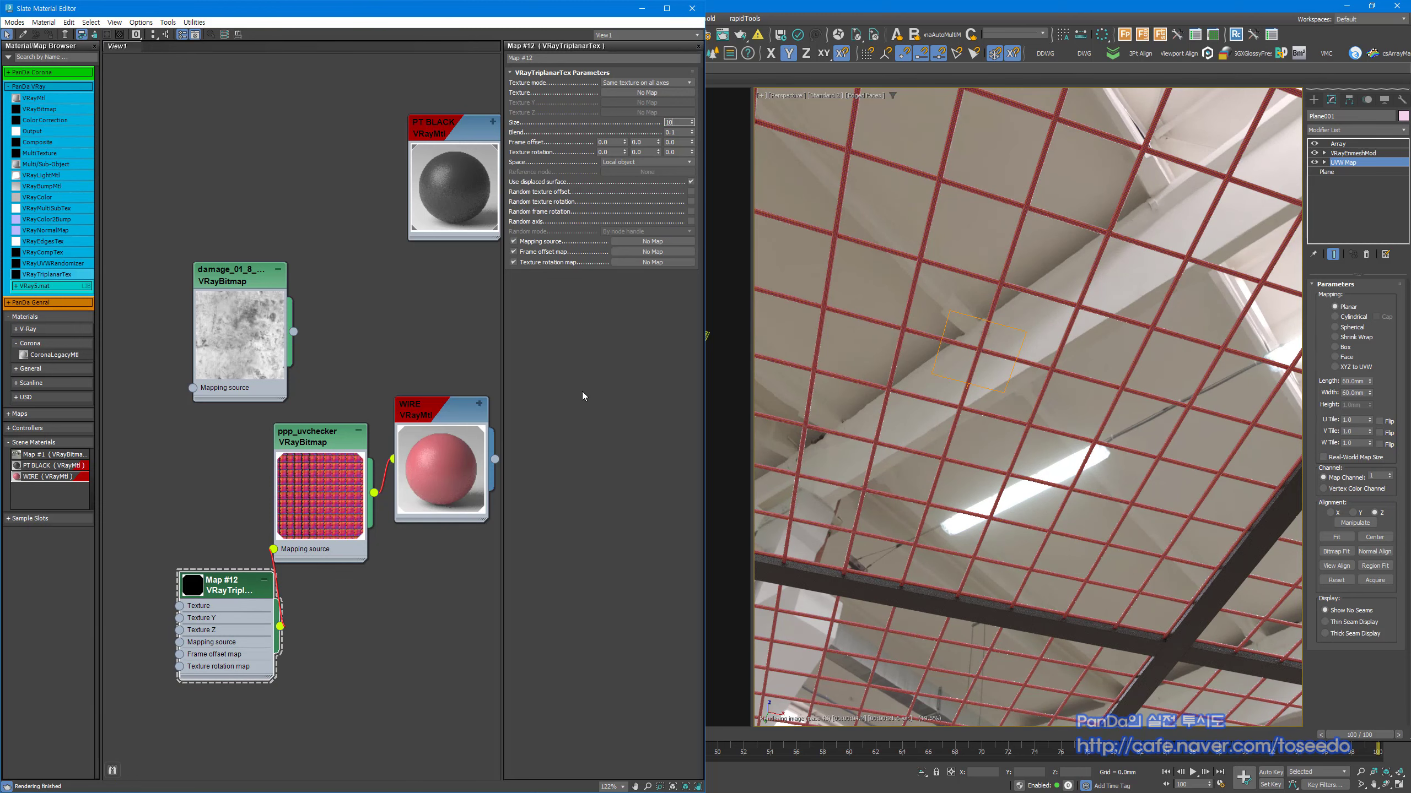
key(Return)
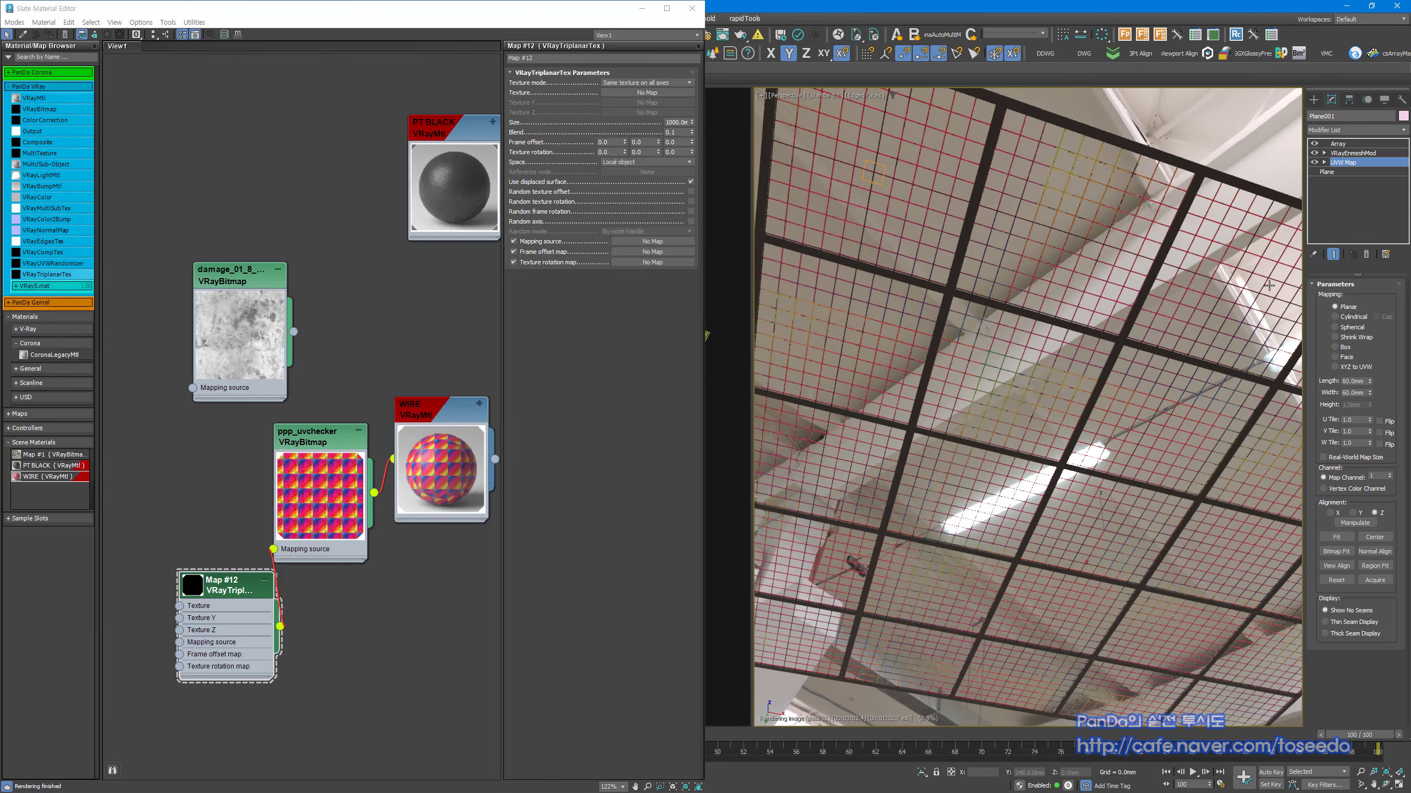
middle_drag(951, 415, 1009, 408)
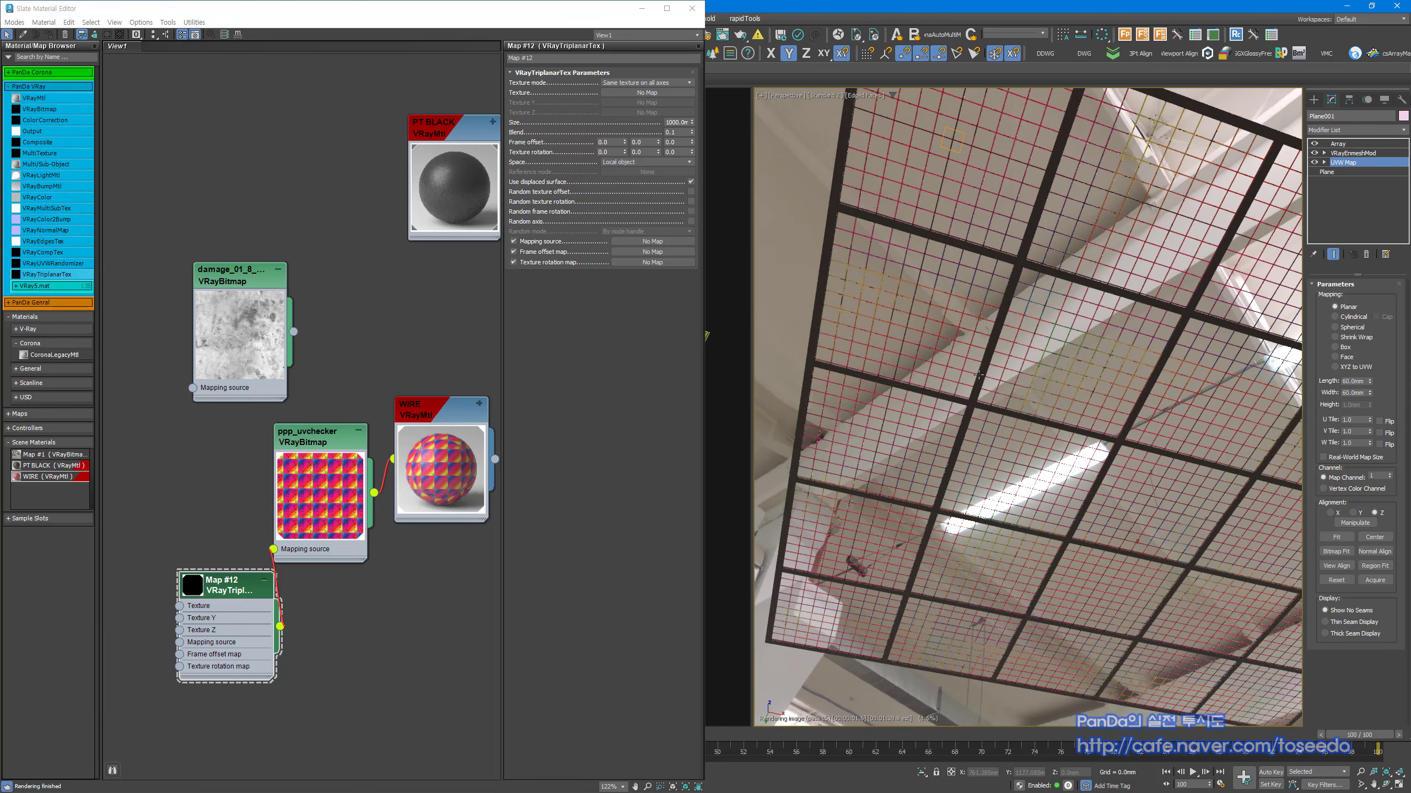
middle_drag(938, 315, 858, 339)
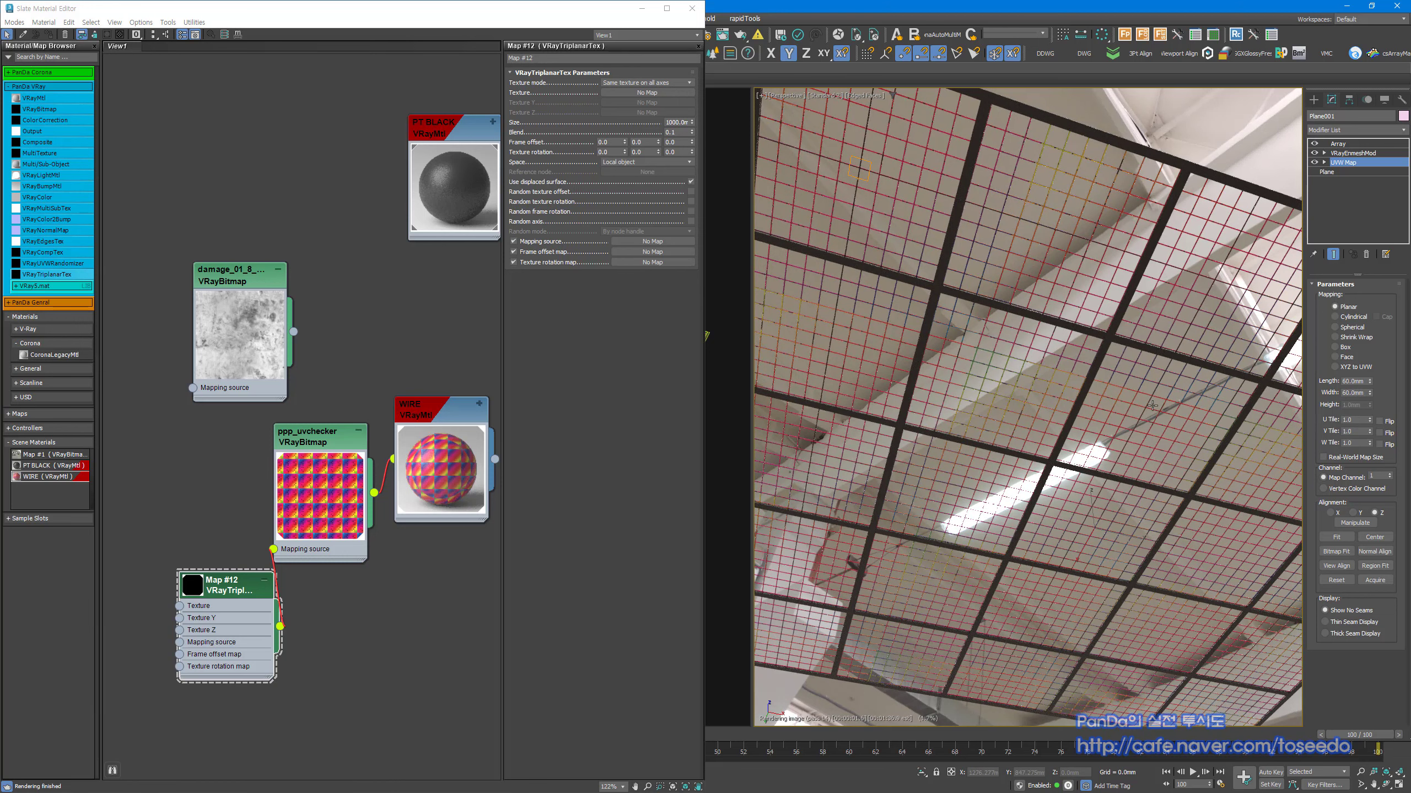
Step: Add a VRayUVWRandomizer as the triplanar map's mapping source, enable stochastic tiling and examine the whole panel
middle_drag(349, 452, 400, 423)
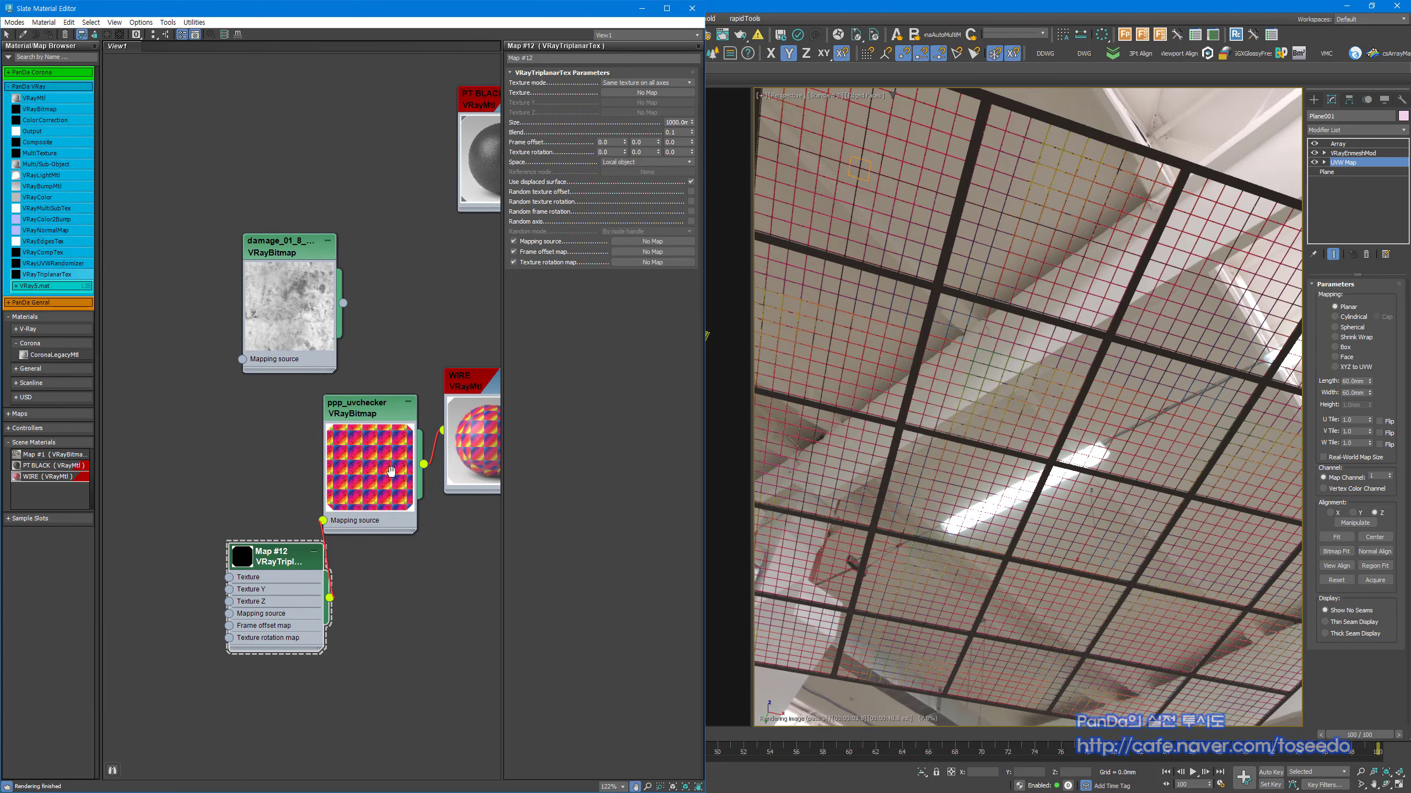
drag(278, 576, 251, 522)
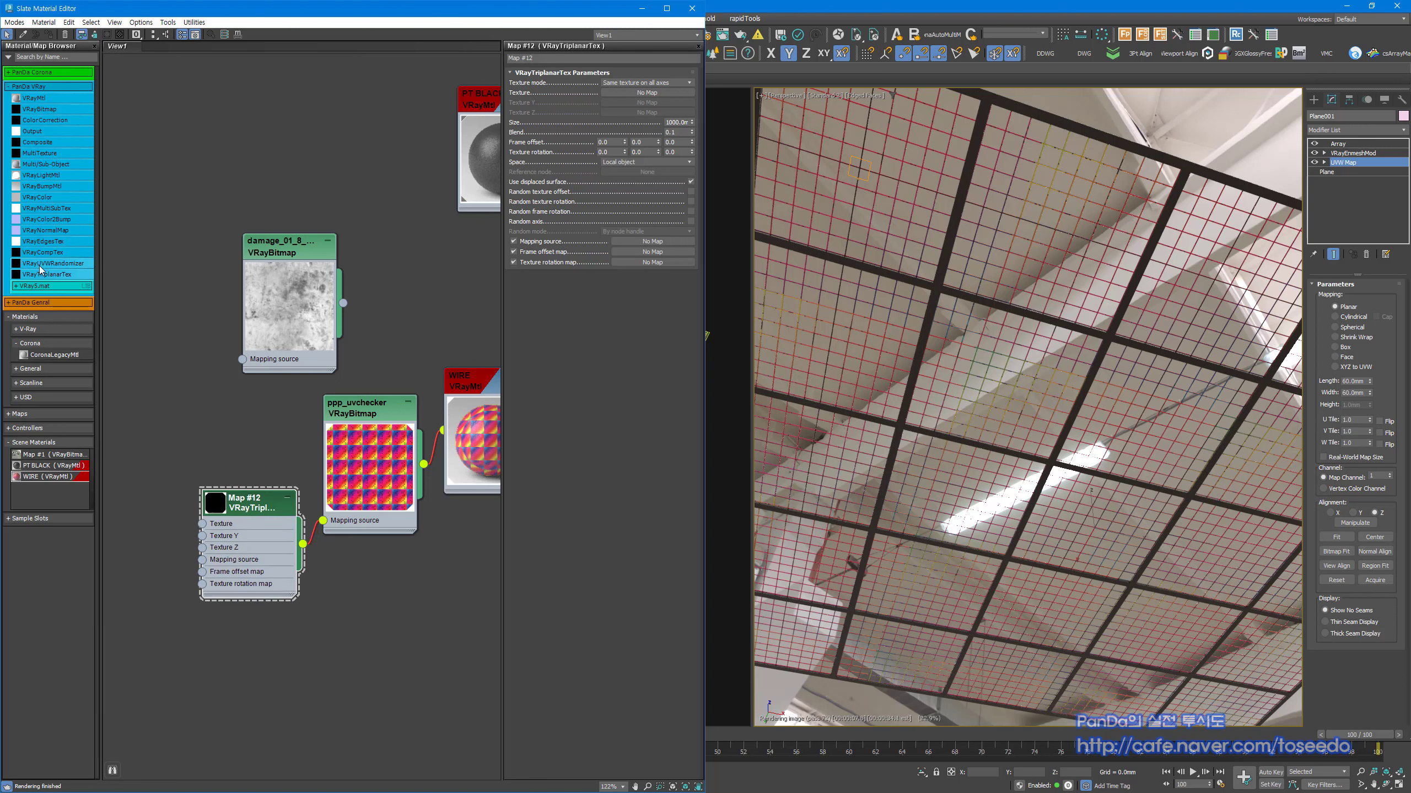
drag(186, 649, 202, 558)
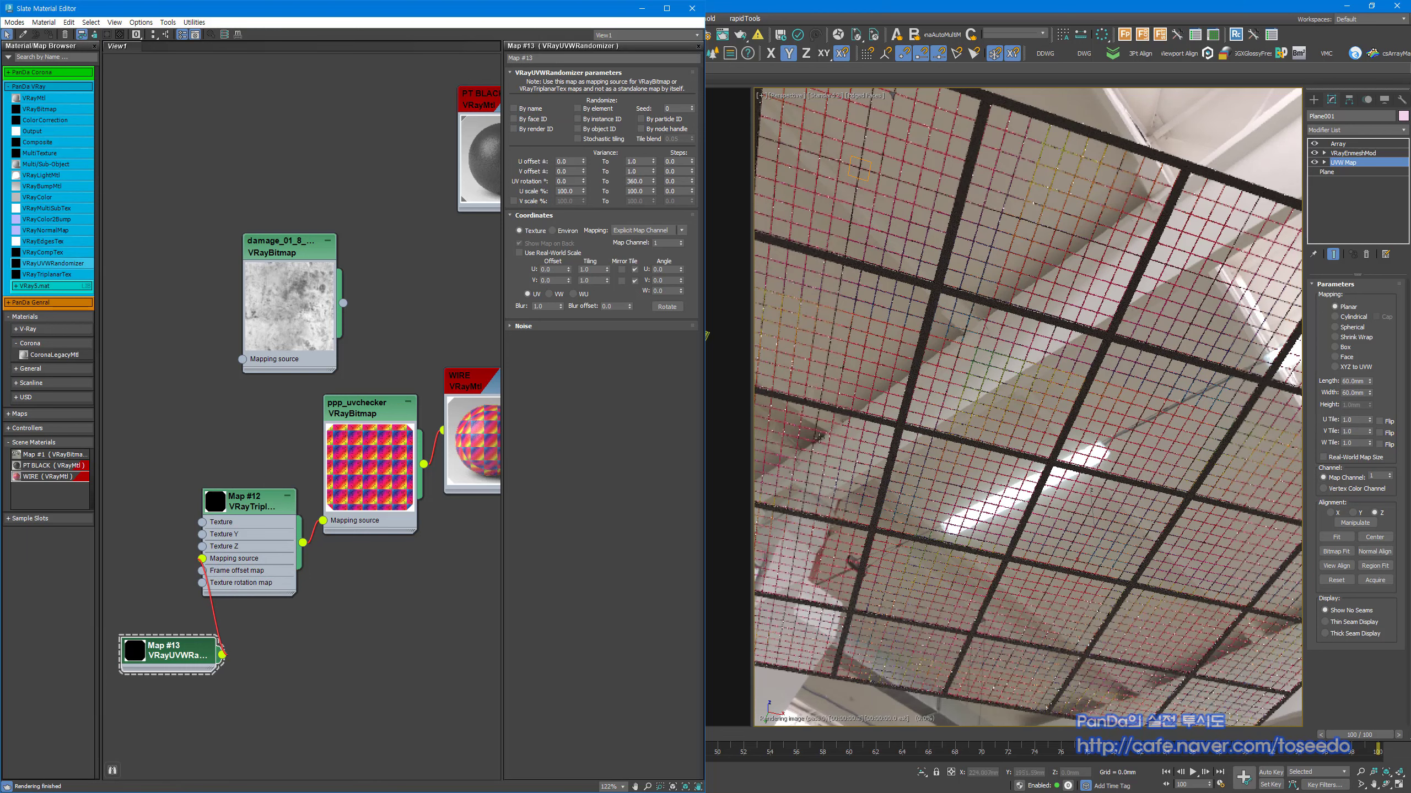
click(584, 140)
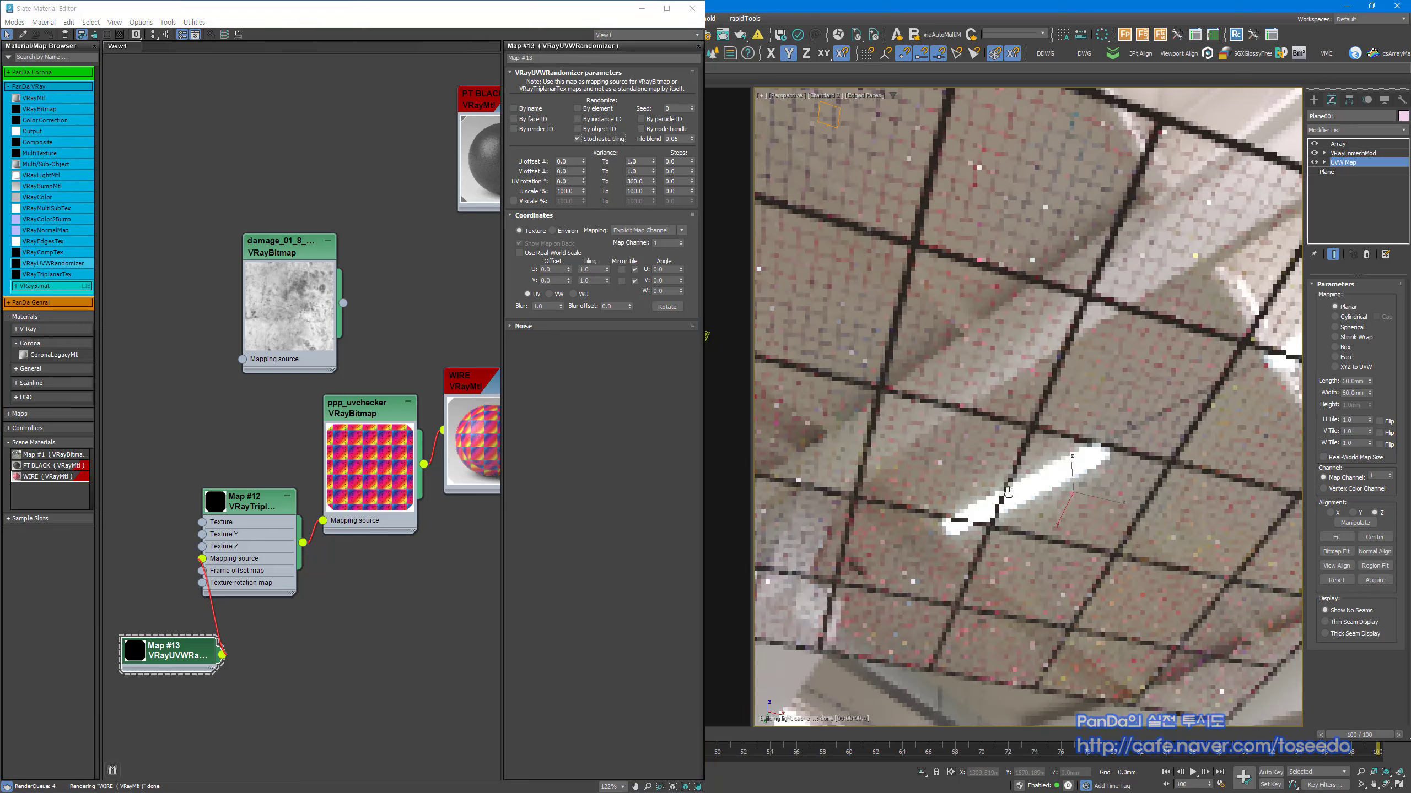
scroll(1008, 491, down, 3)
alt+middle_drag(1027, 485, 1030, 493)
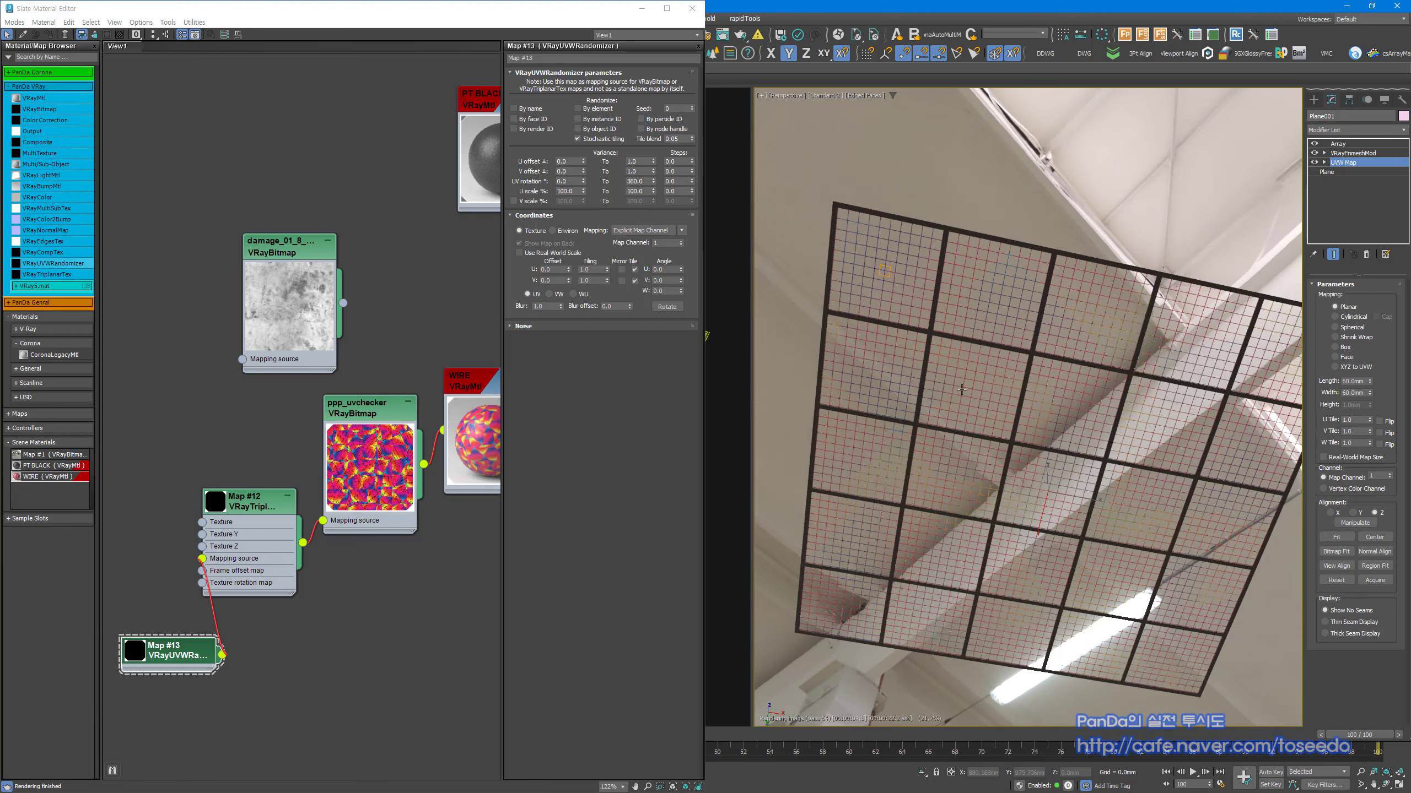
alt+middle_drag(961, 389, 1044, 443)
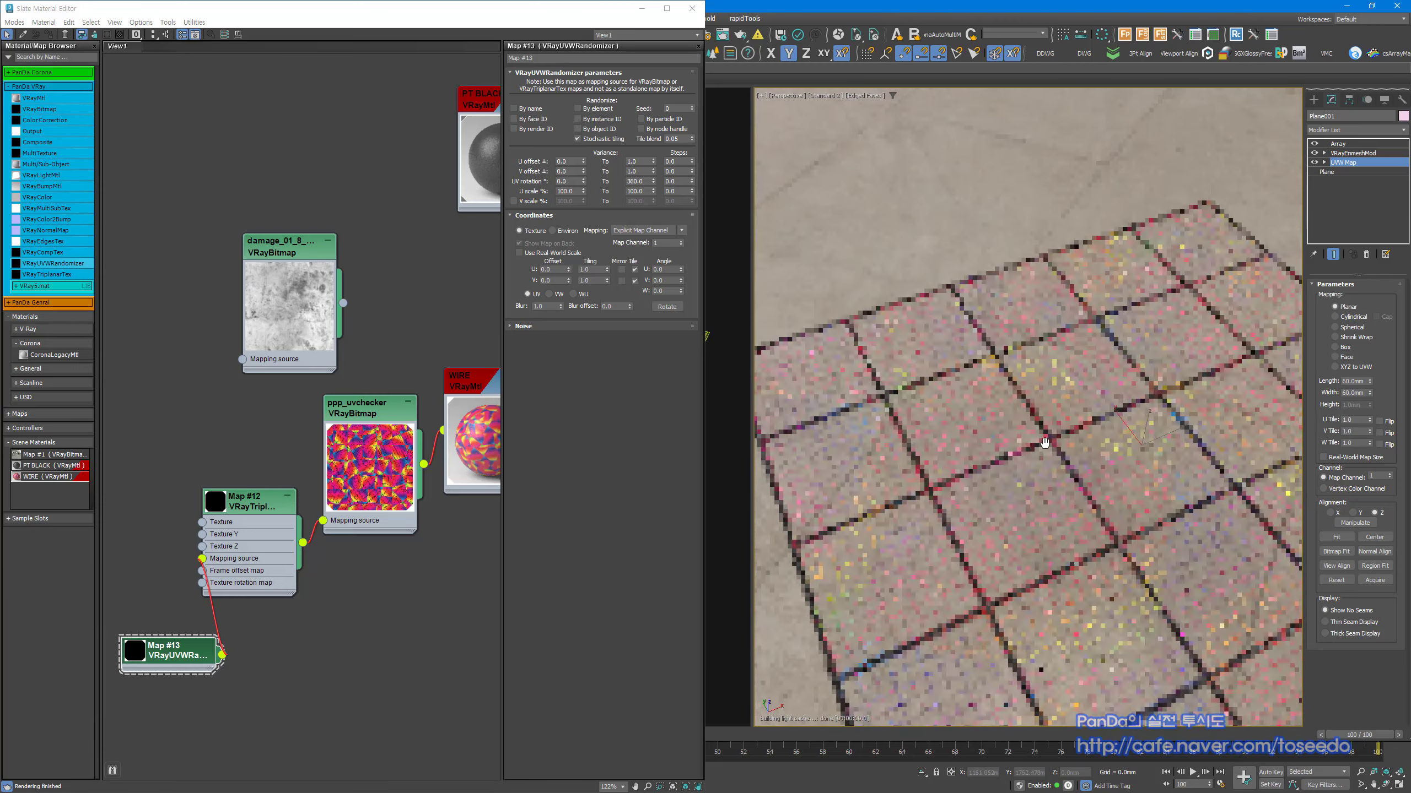
scroll(1045, 443, down, 6)
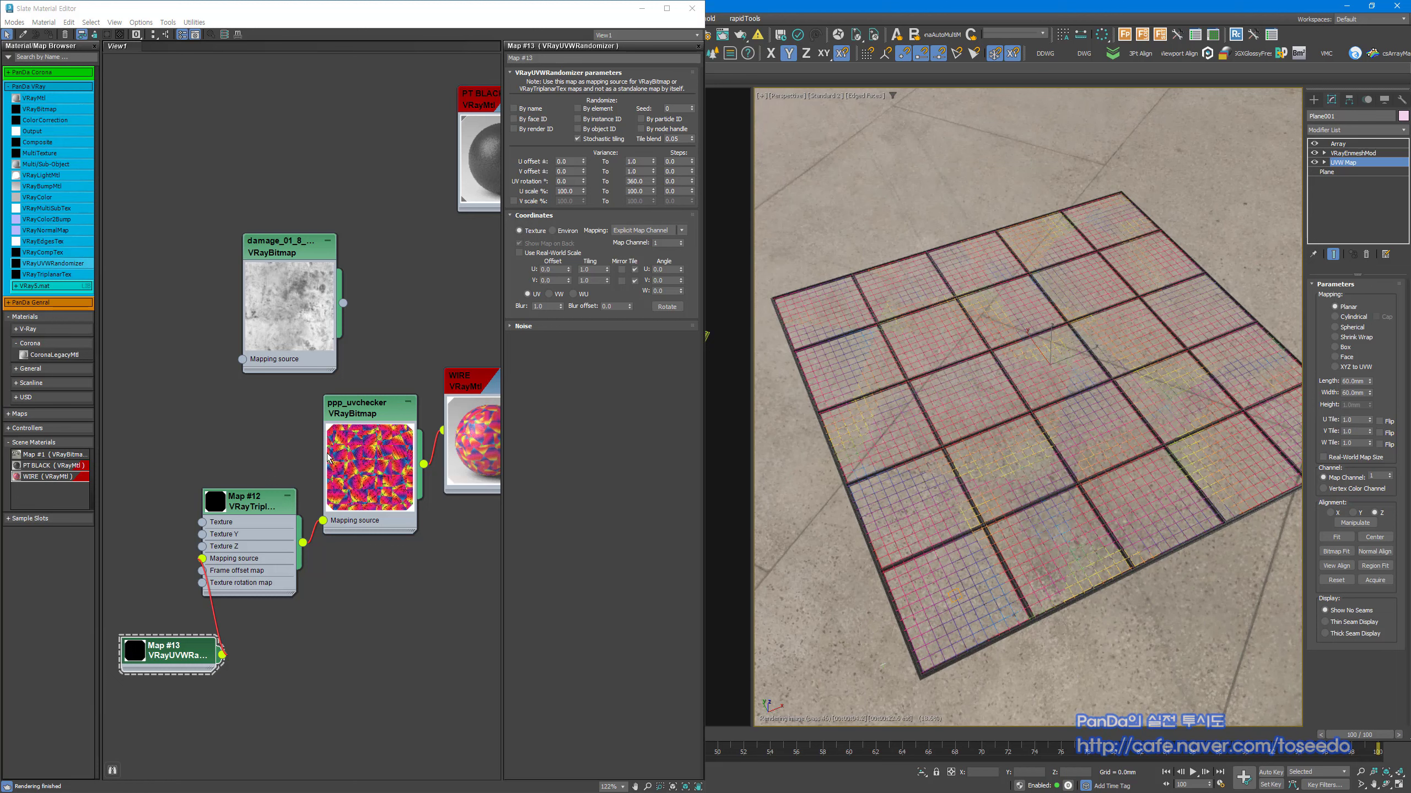
Step: Connect the damage_01 bitmap to the WIRE material's reflection glossiness and expand the WIRE node
middle_drag(354, 472, 277, 520)
drag(276, 514, 272, 505)
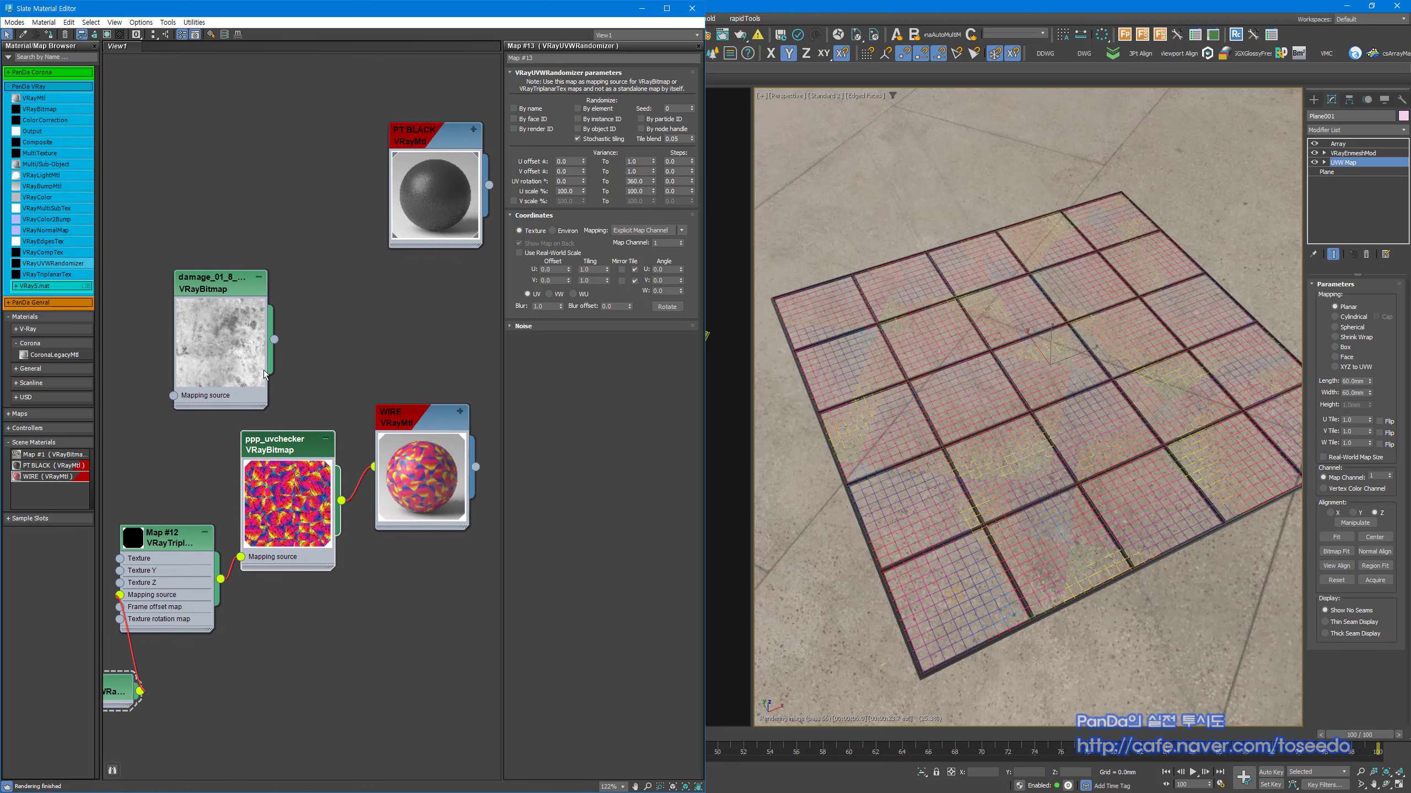
drag(322, 377, 379, 581)
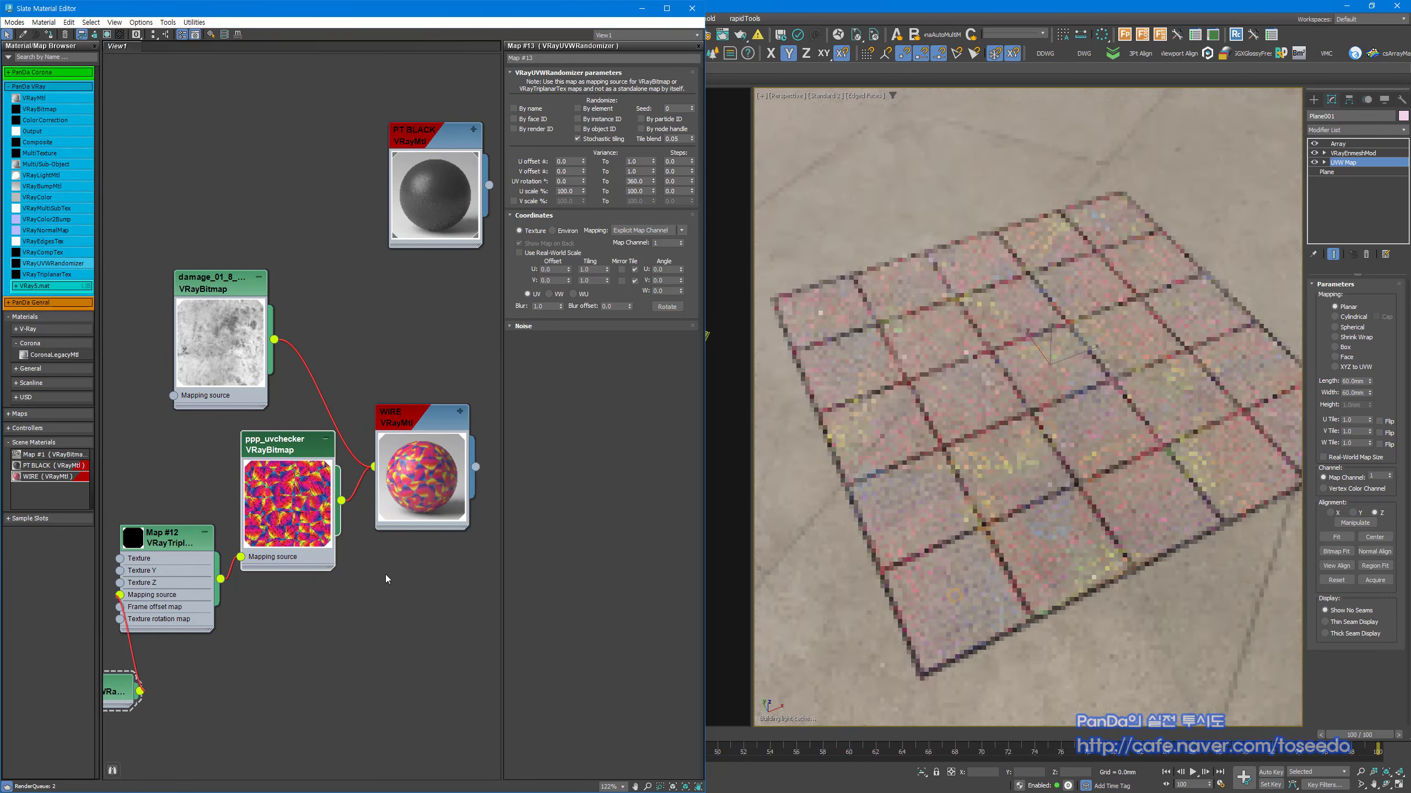
click(460, 412)
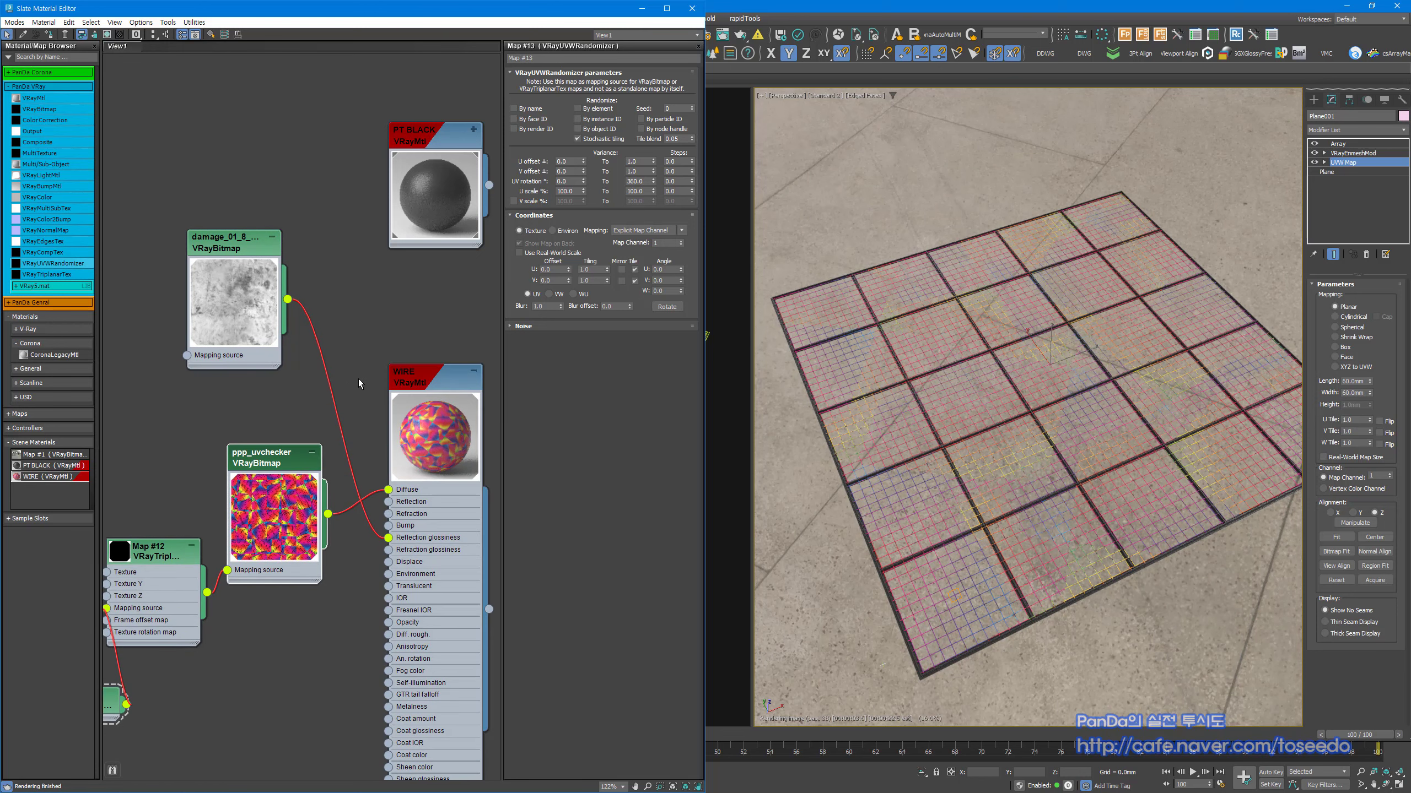
Step: Disconnect the checker from WIRE's diffuse, connect the triplanar map to the damage_01 bitmap's mapping source and inspect the wires
drag(389, 490, 372, 463)
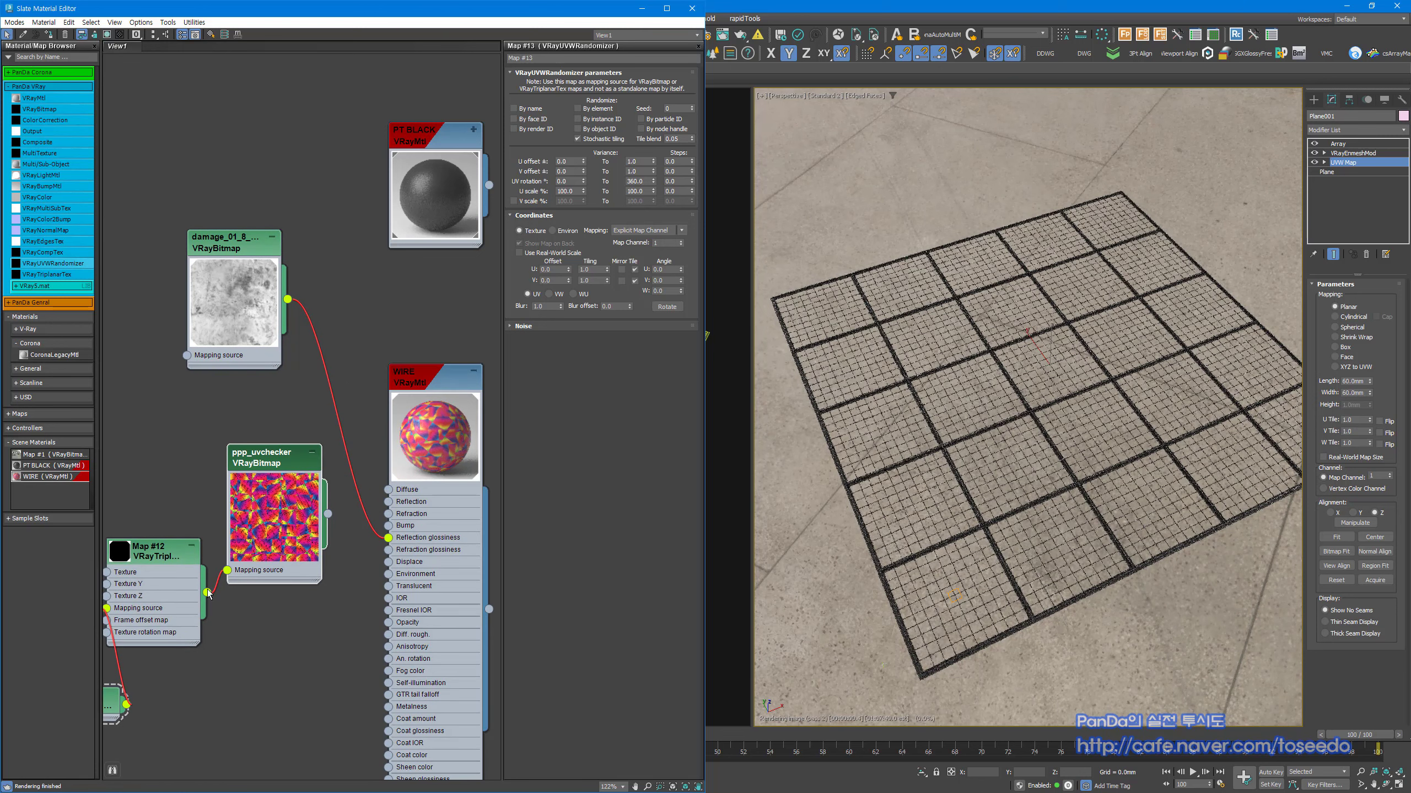
drag(206, 592, 187, 354)
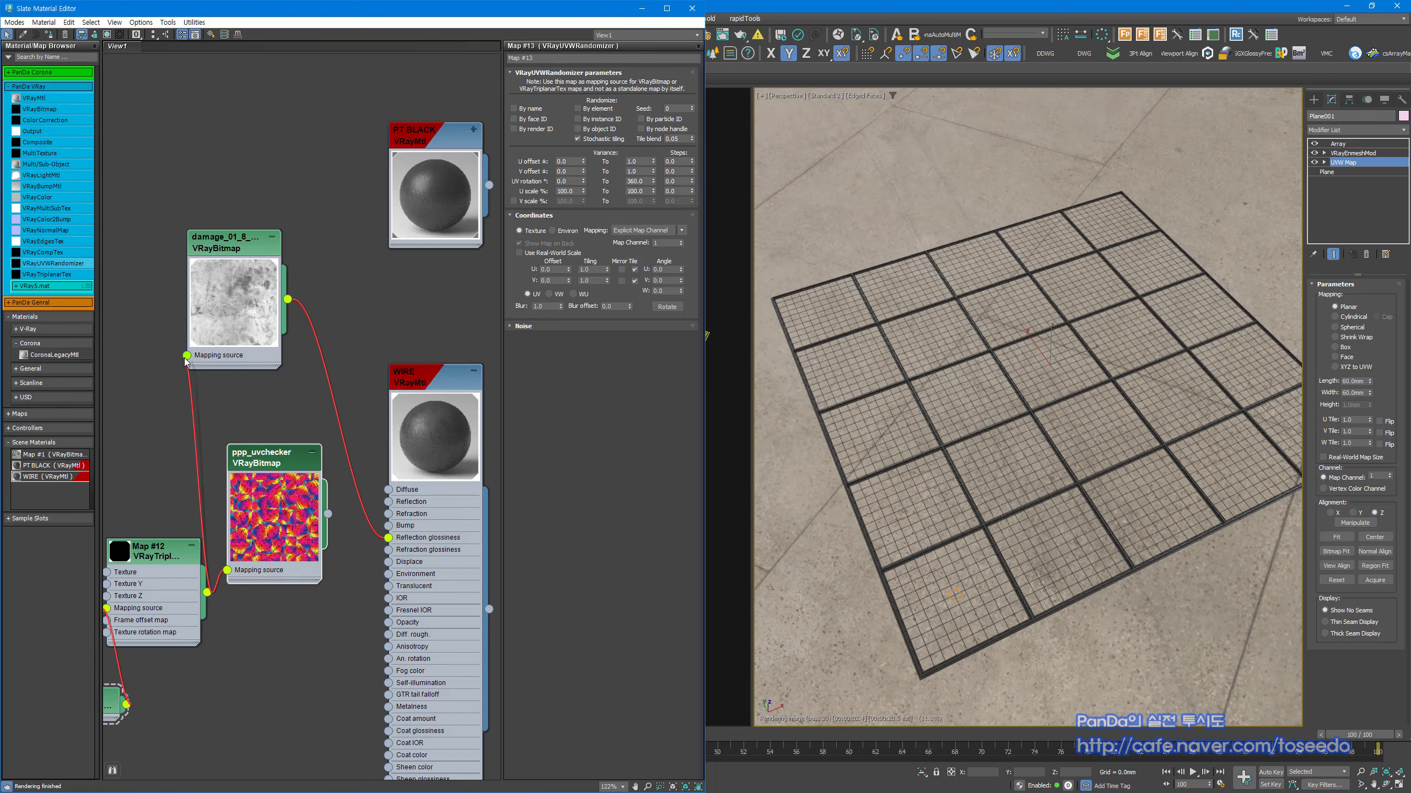
middle_drag(303, 554, 403, 448)
scroll(403, 448, up, 1)
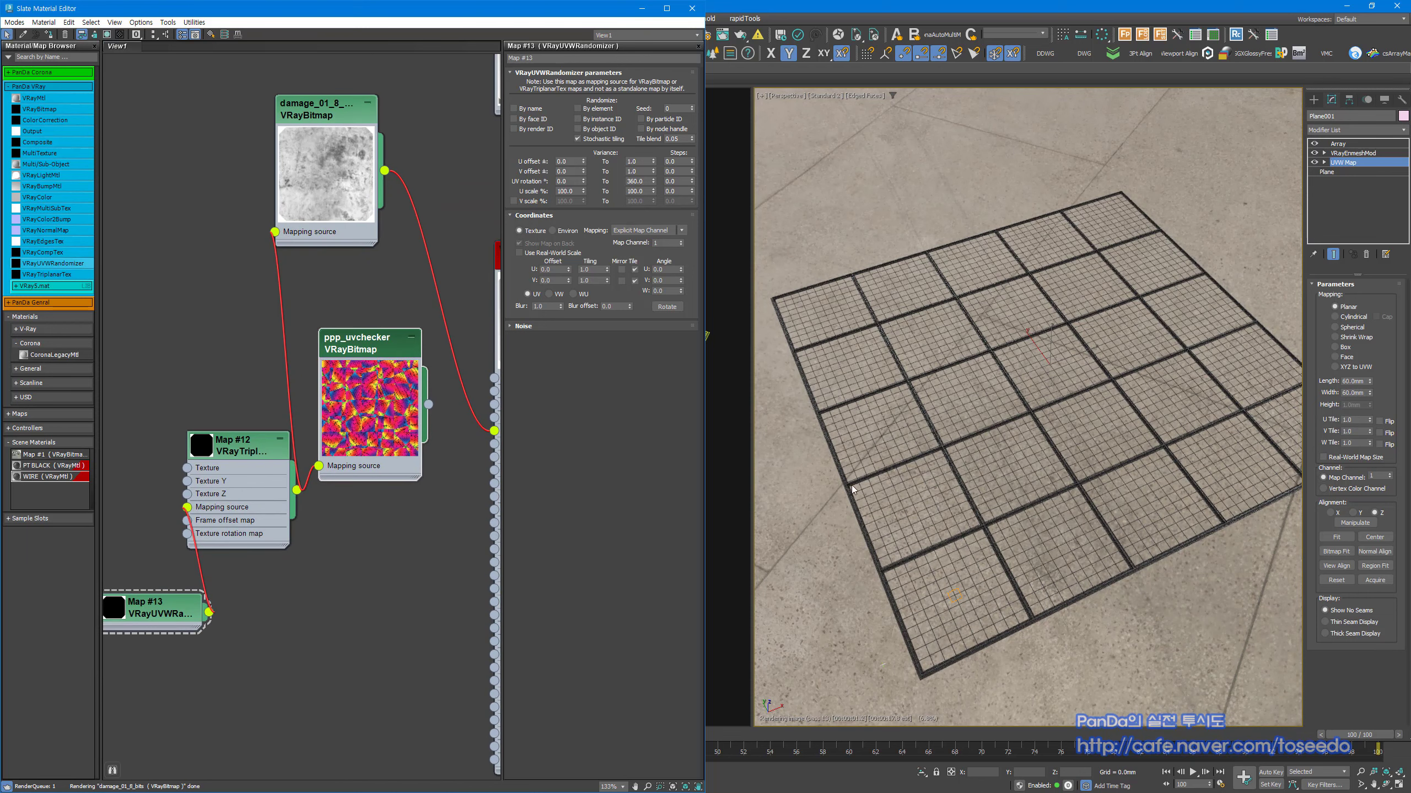
middle_drag(993, 517, 1003, 507)
scroll(1003, 507, up, 8)
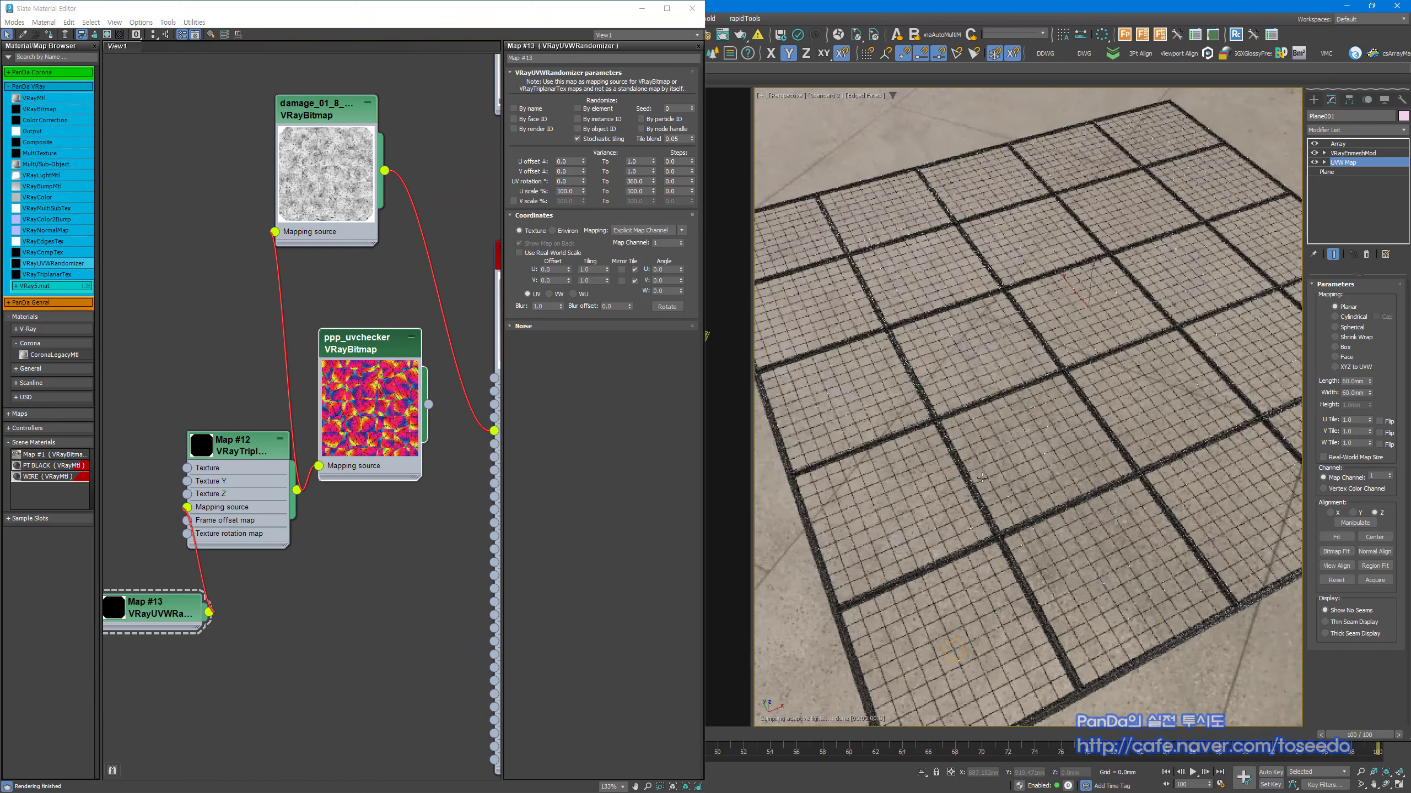
scroll(922, 496, up, 5)
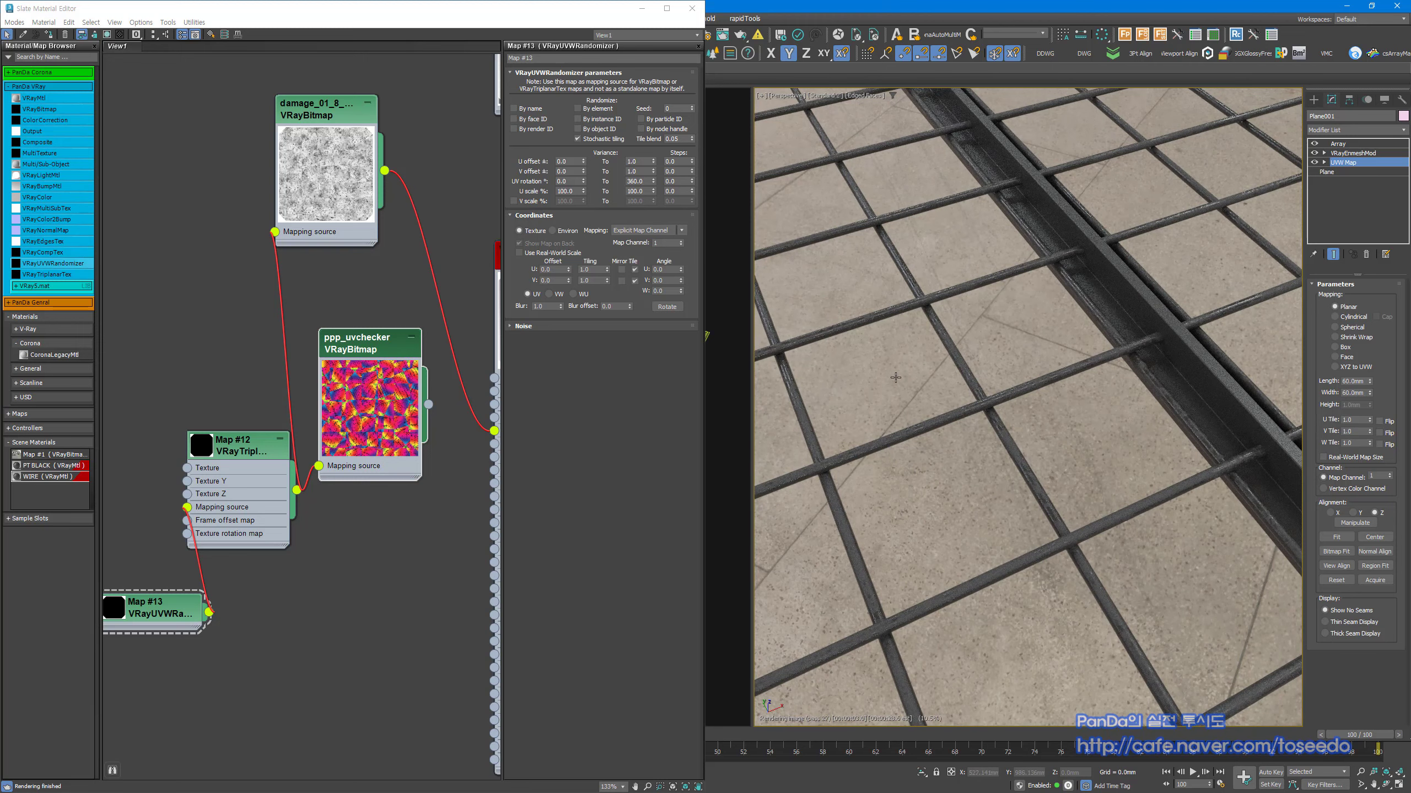
Step: Examine the wire mesh panel in the rendered viewport from above and underneath, both in close-up and as a whole
scroll(974, 404, down, 5)
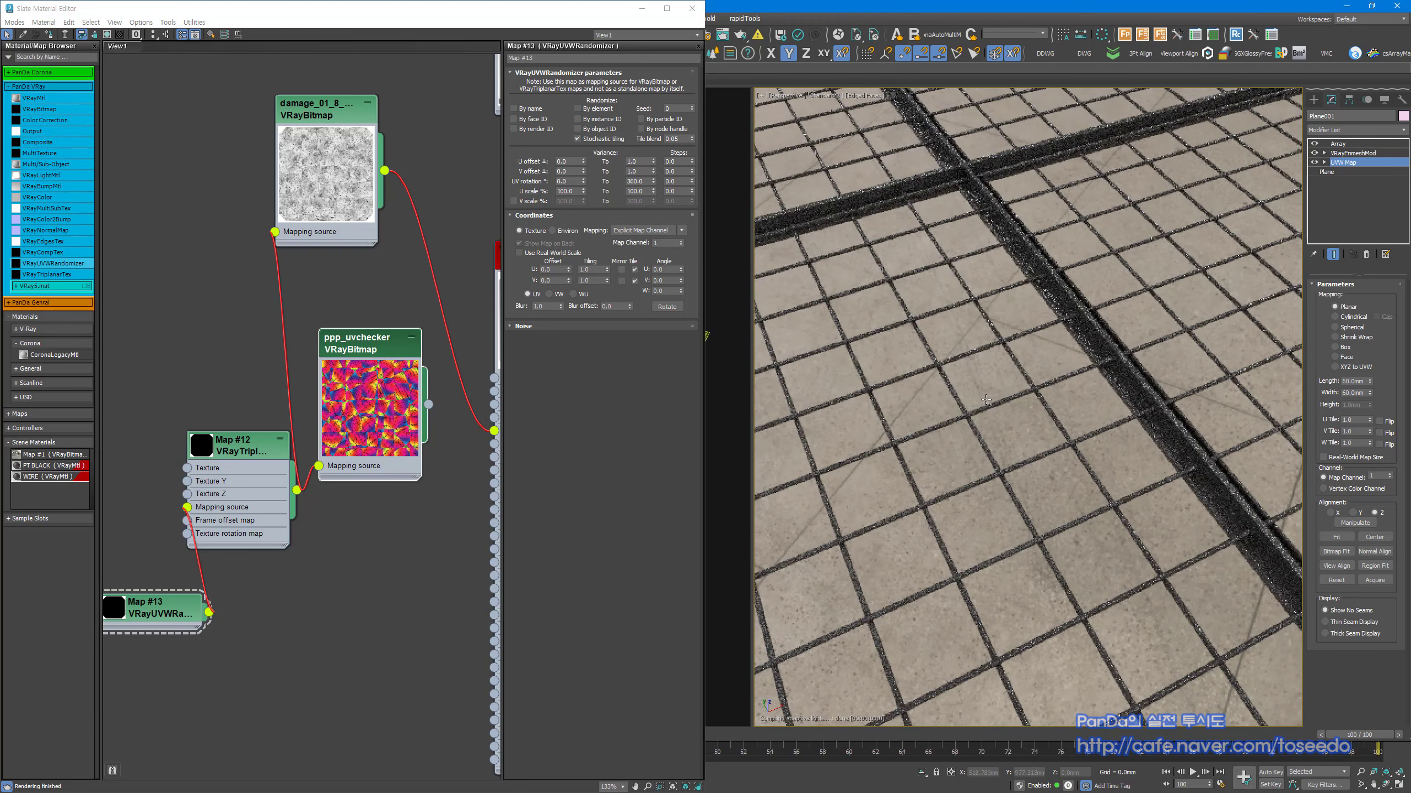
scroll(973, 405, down, 2)
alt+middle_drag(1062, 473, 1054, 386)
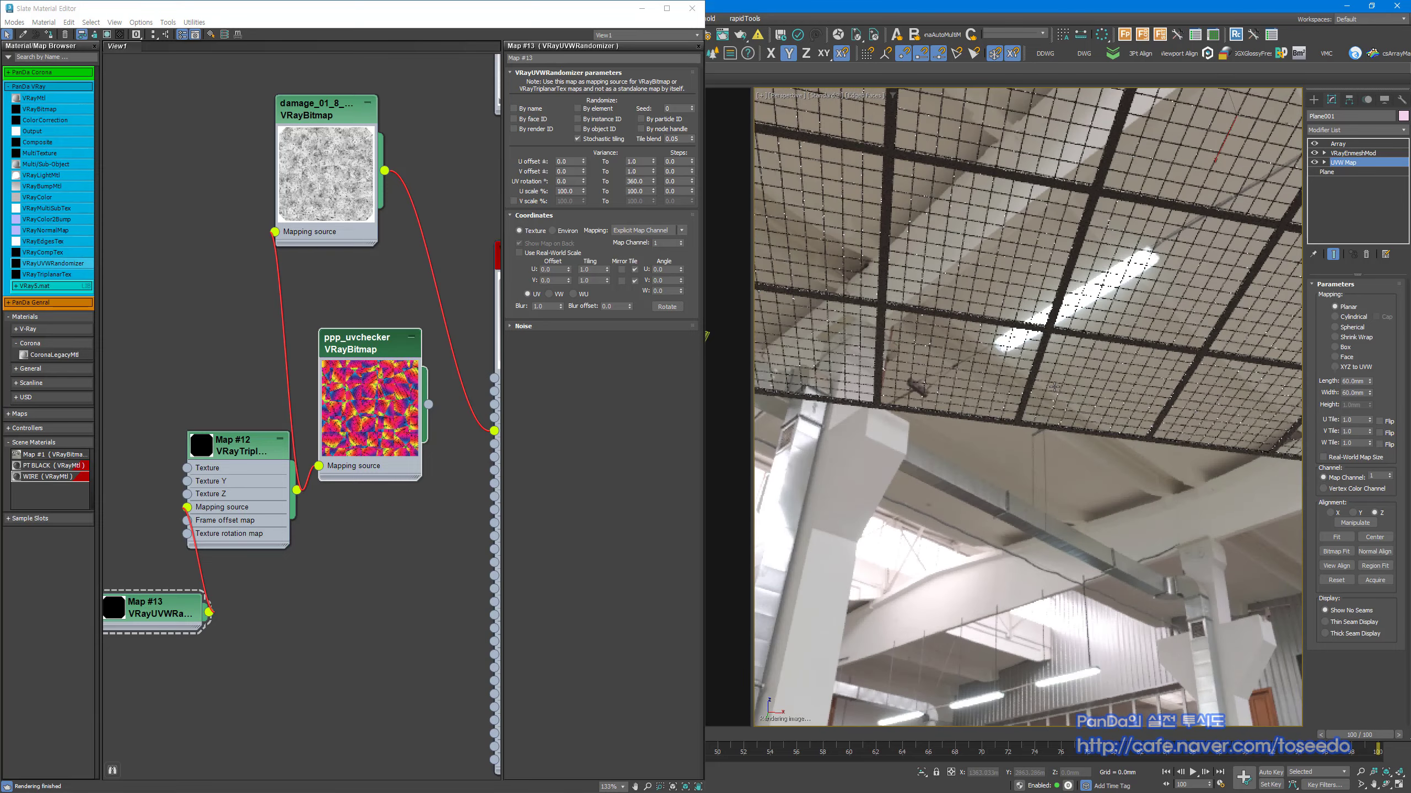
scroll(1069, 457, up, 5)
scroll(1070, 457, down, 3)
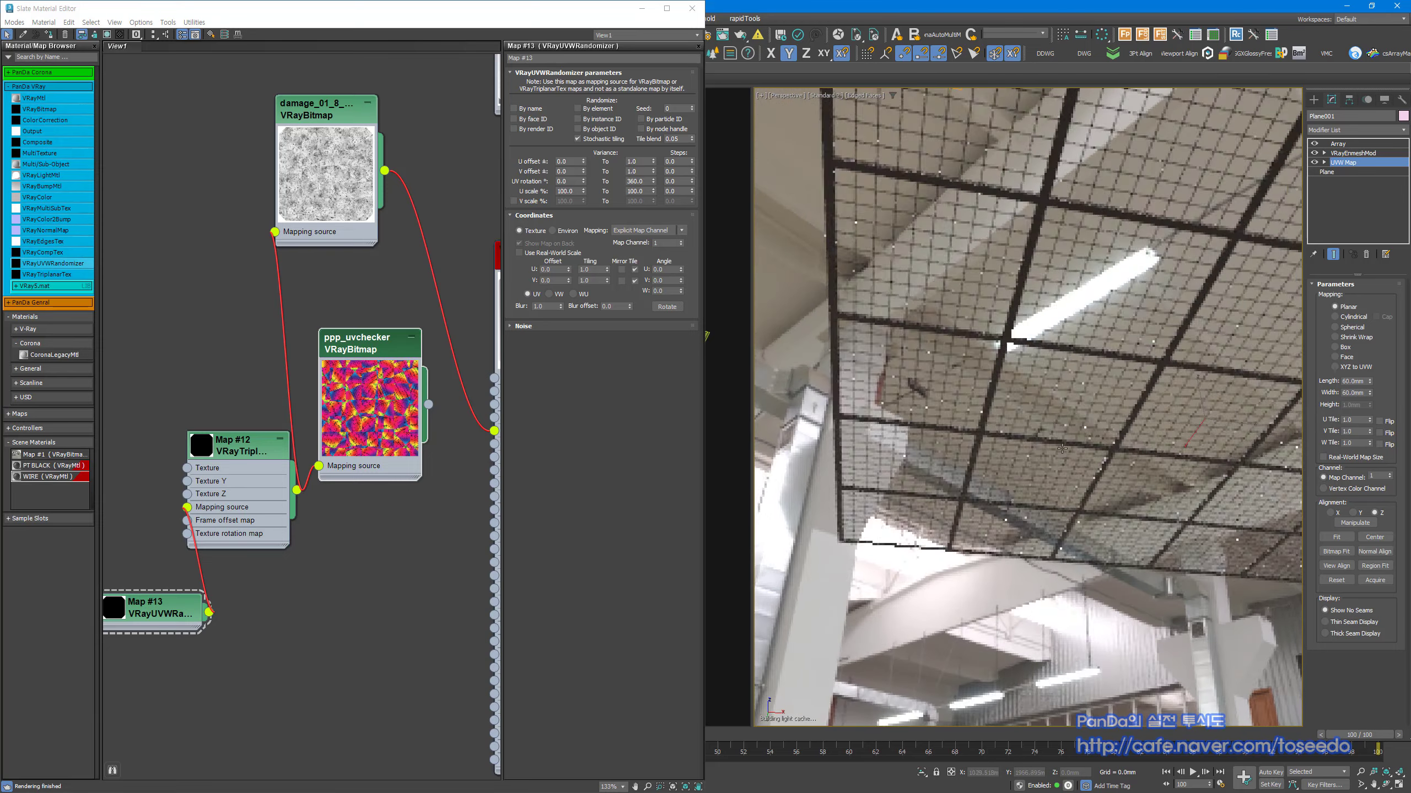
middle_drag(1022, 361, 990, 451)
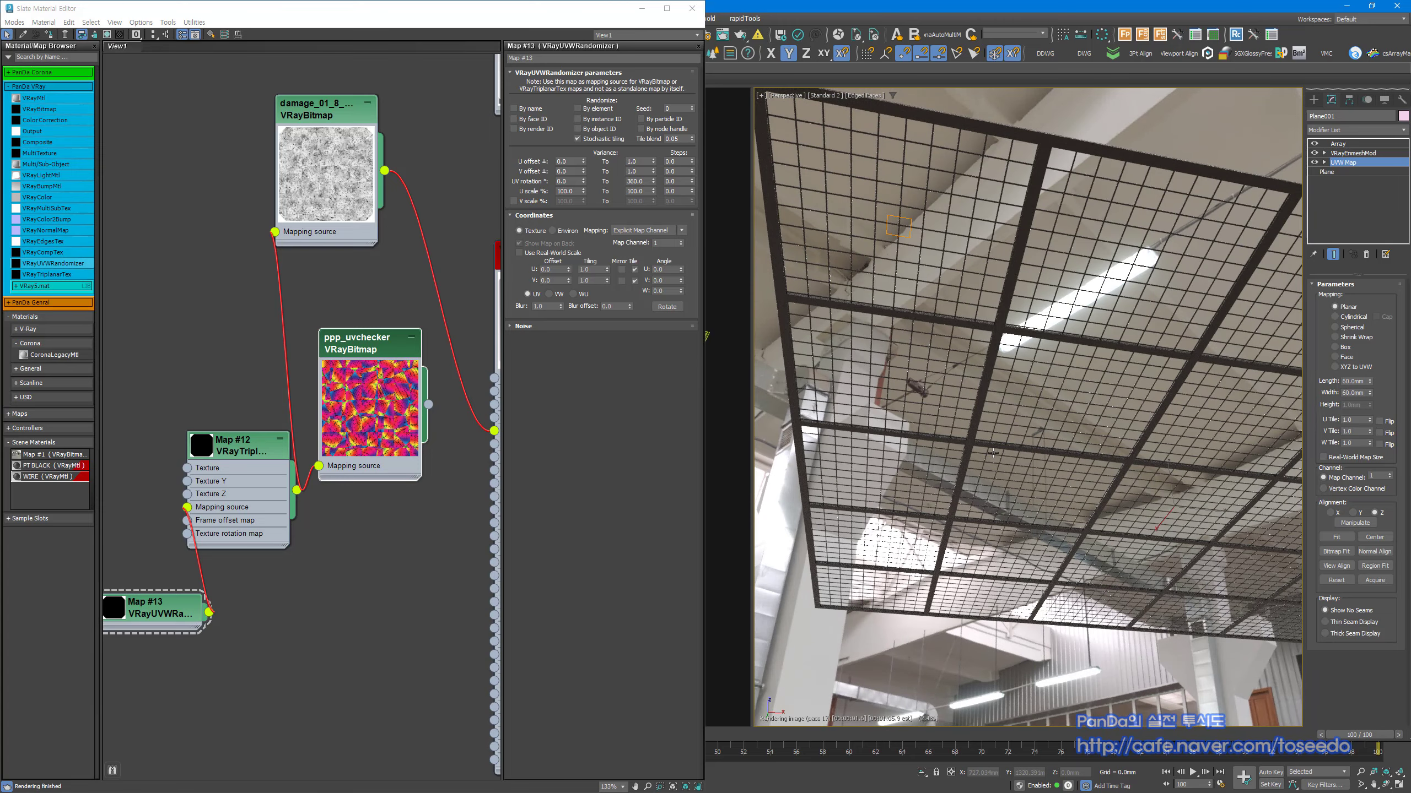
alt+middle_drag(1002, 391, 1003, 405)
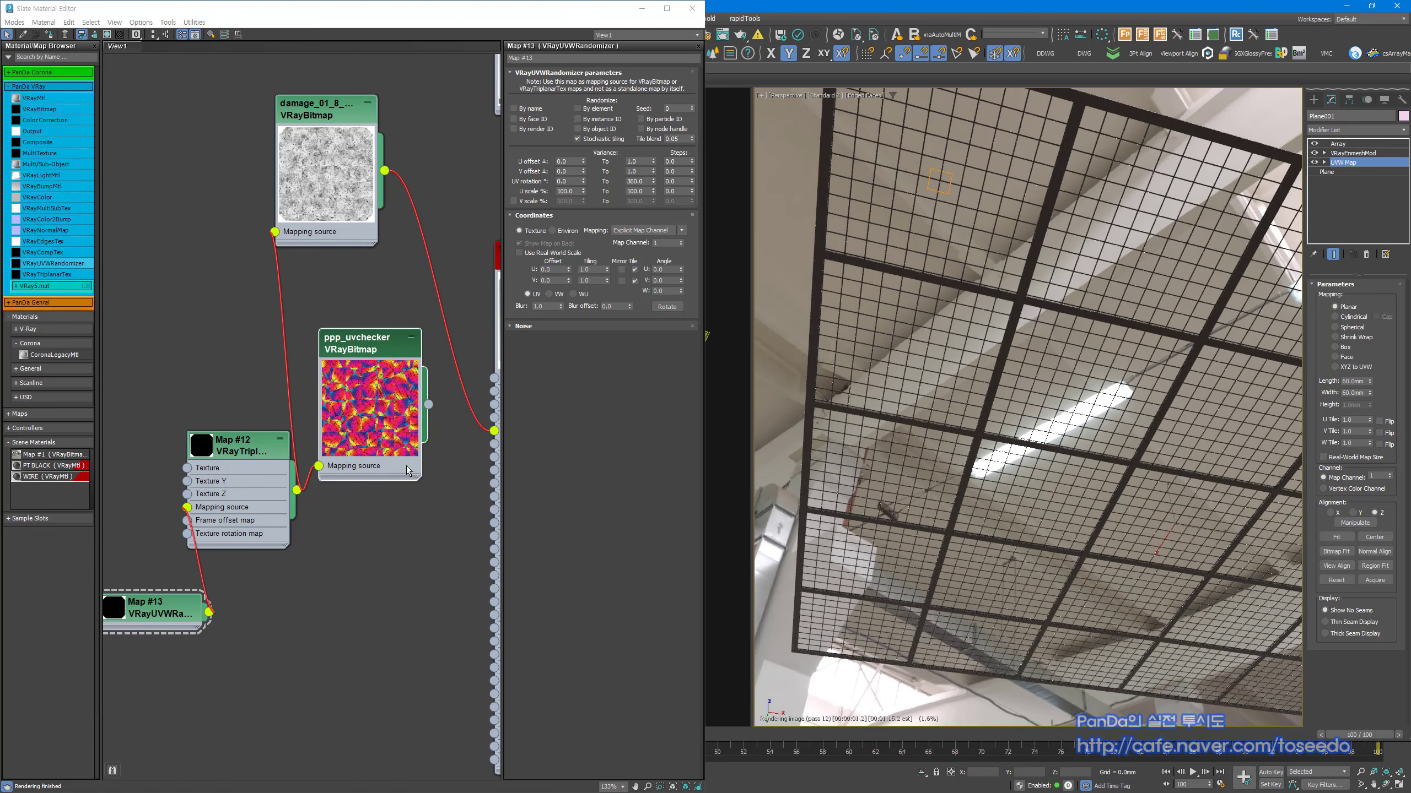
middle_drag(405, 492, 229, 474)
scroll(229, 474, down, 2)
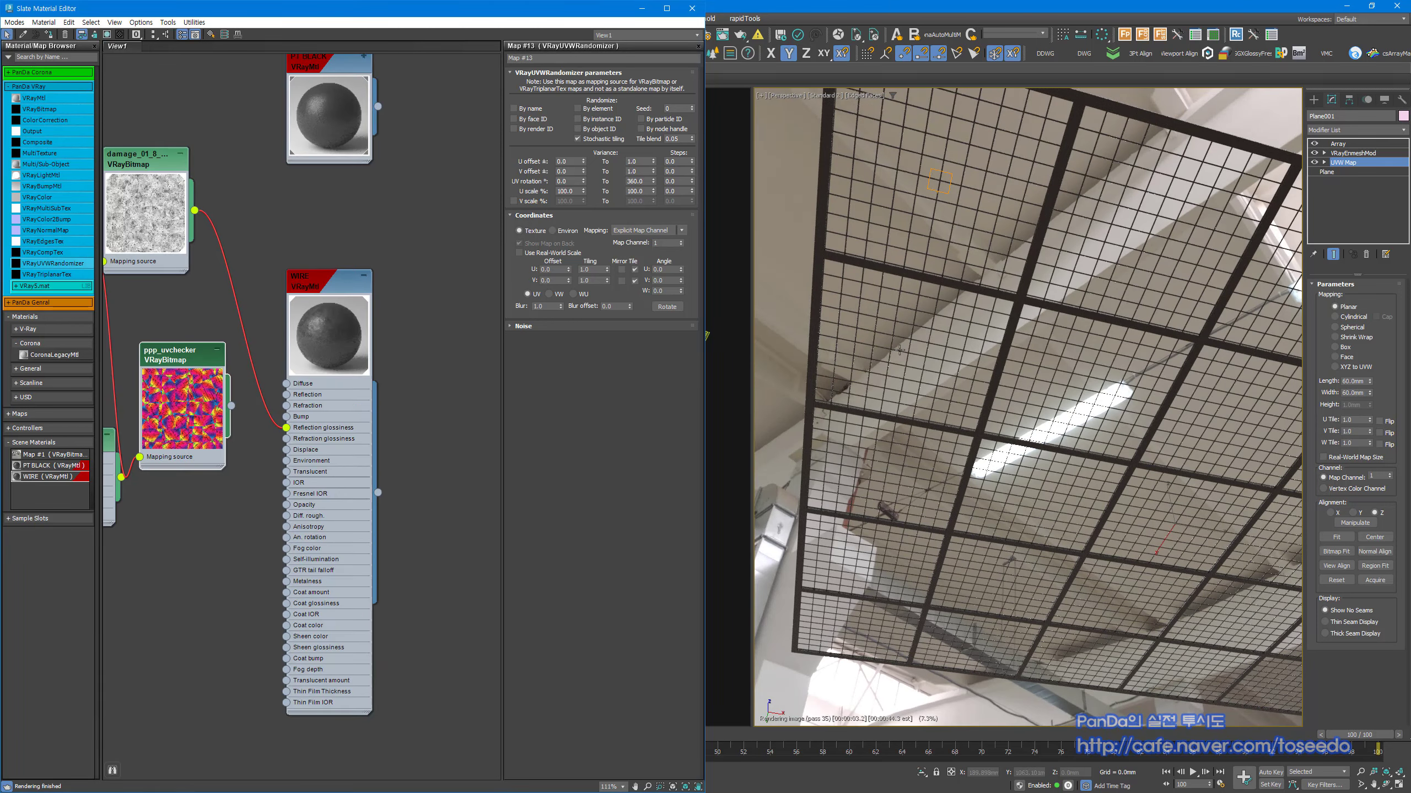
middle_drag(913, 337, 911, 349)
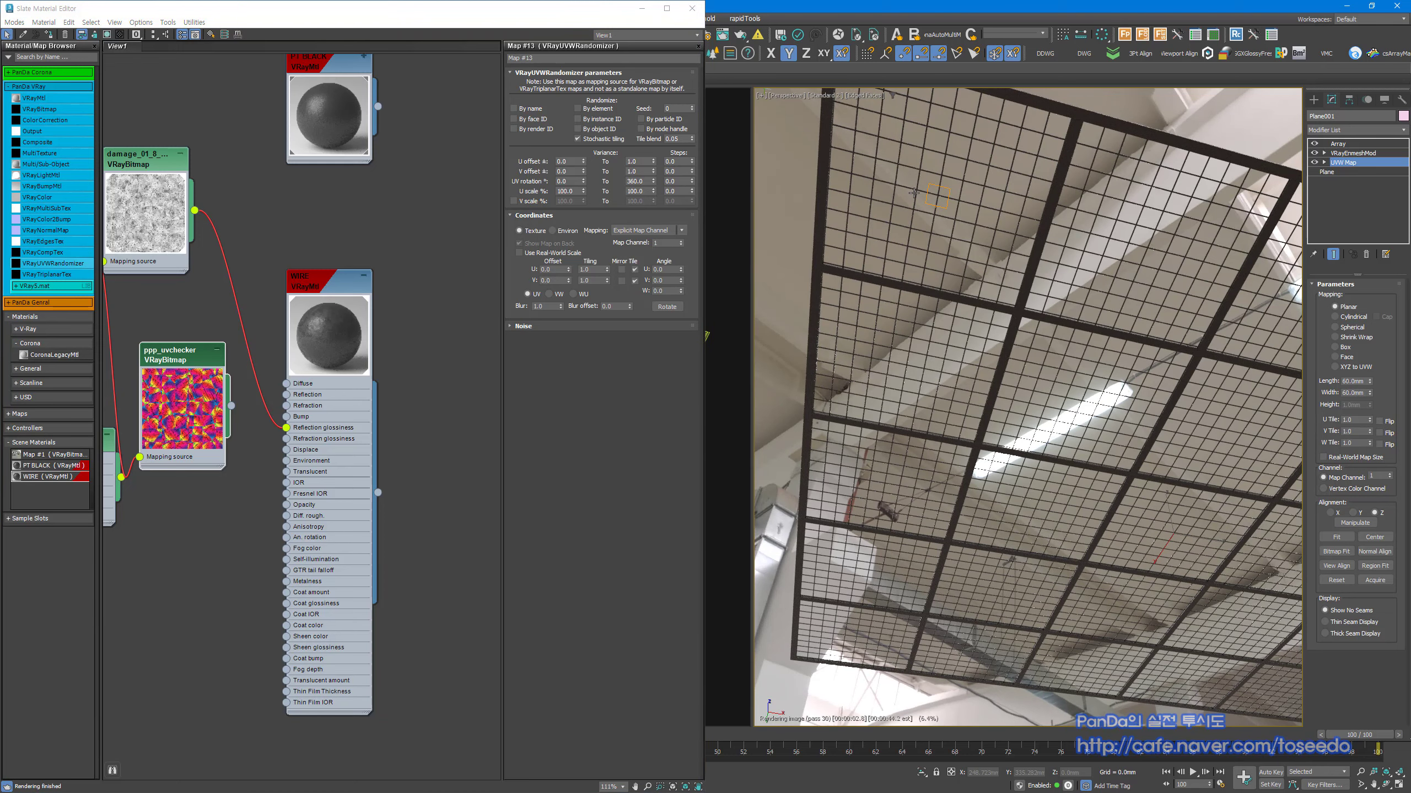
scroll(961, 149, up, 8)
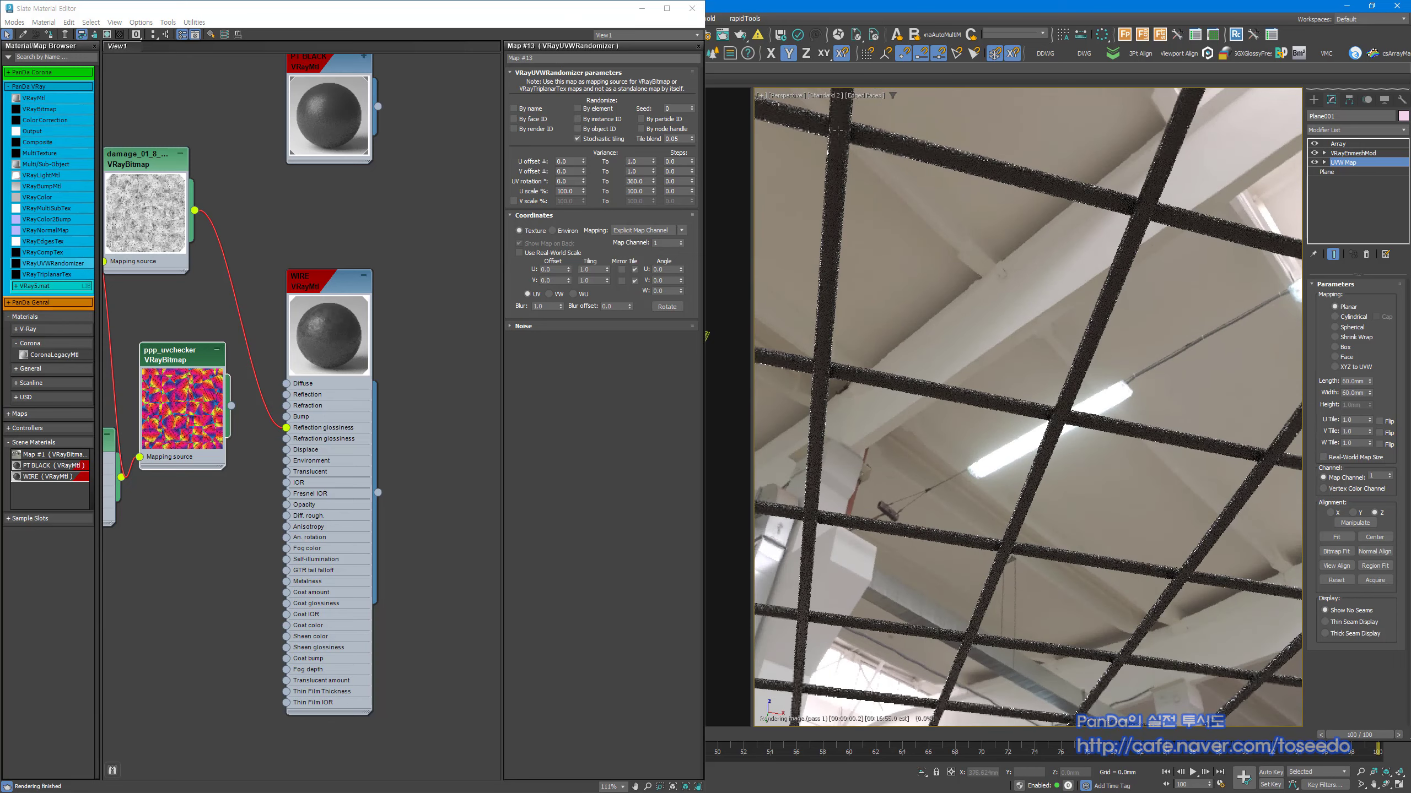
scroll(968, 277, down, 10)
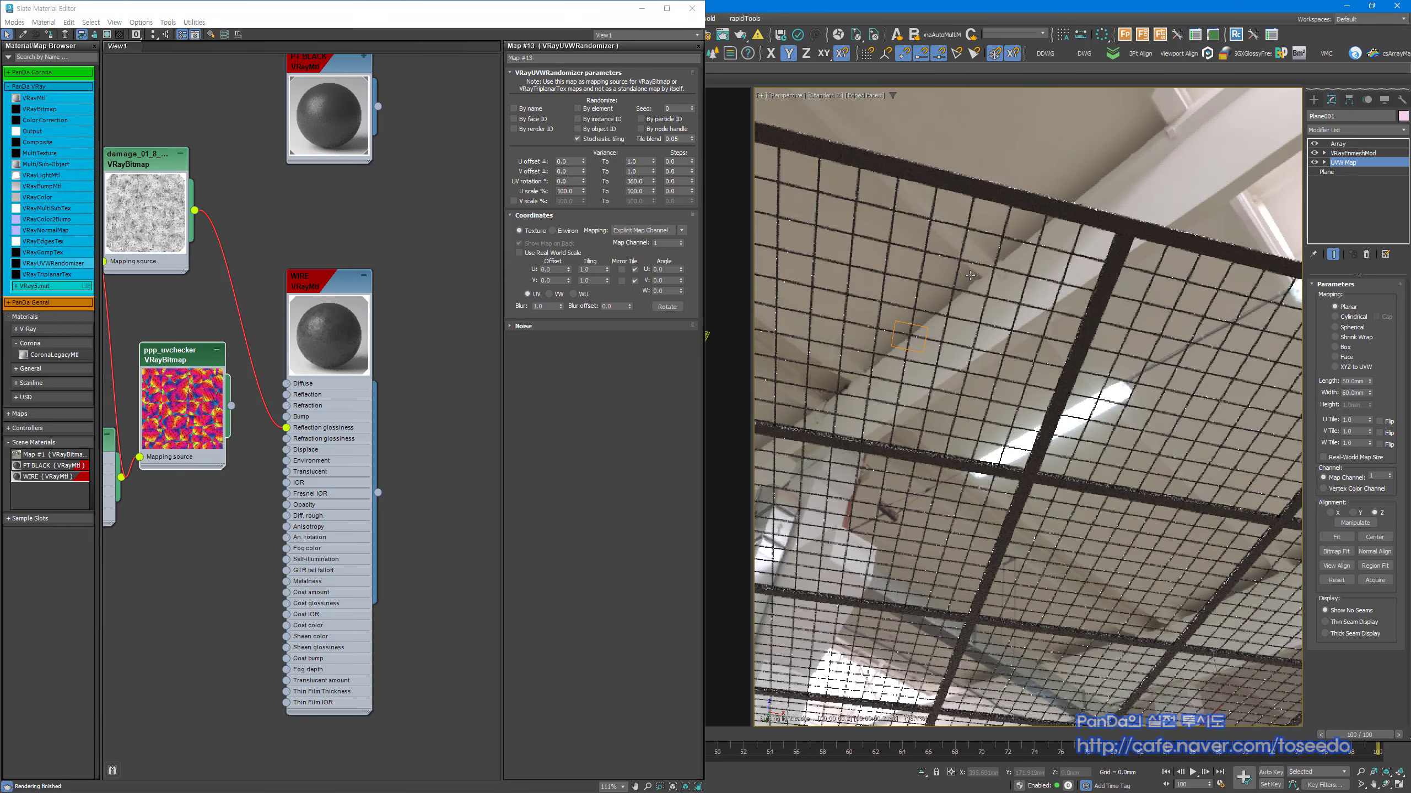
scroll(1003, 360, down, 3)
scroll(1003, 360, down, 5)
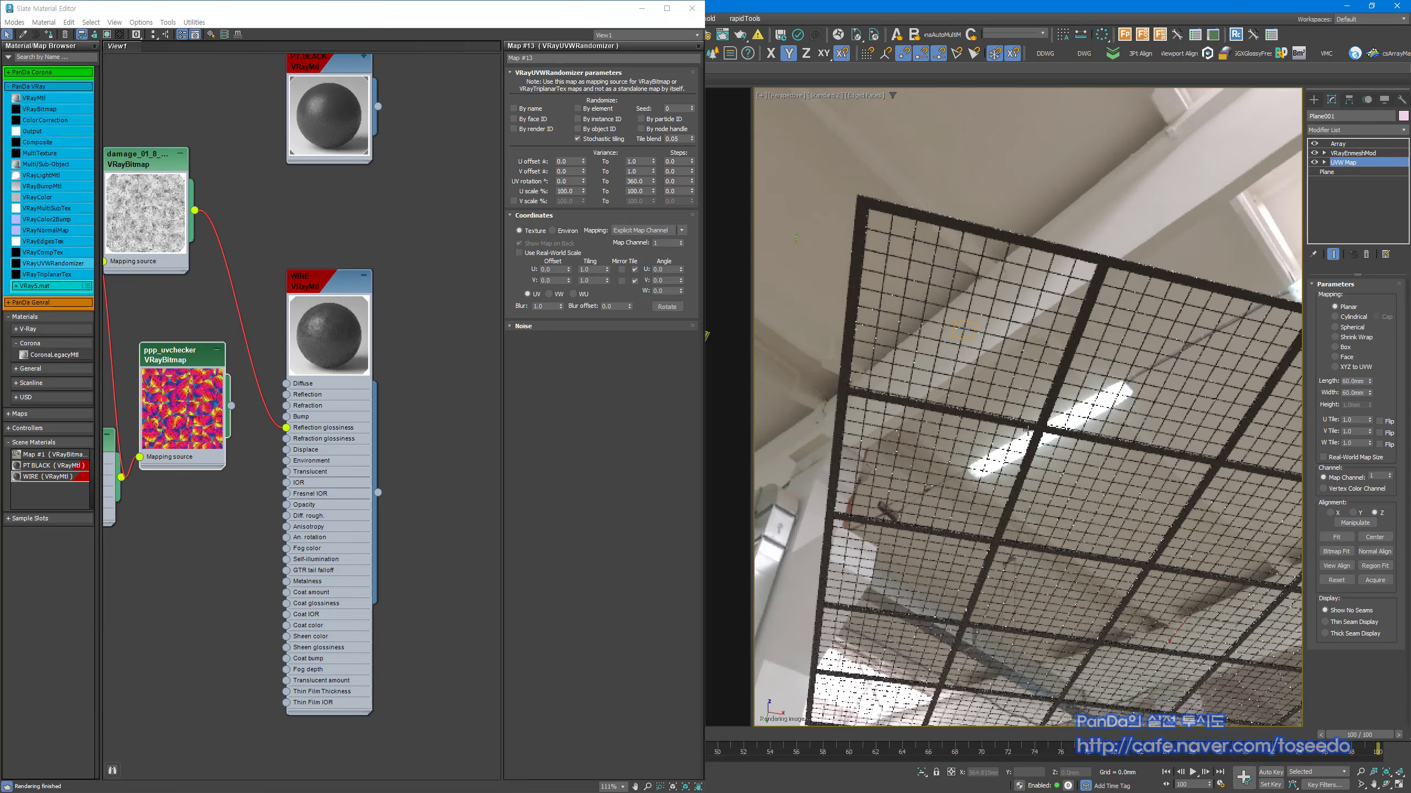
Step: Add a Multi/Sub-Object material, connect the WIRE material to its slot 1 and collapse the WIRE node
click(70, 59)
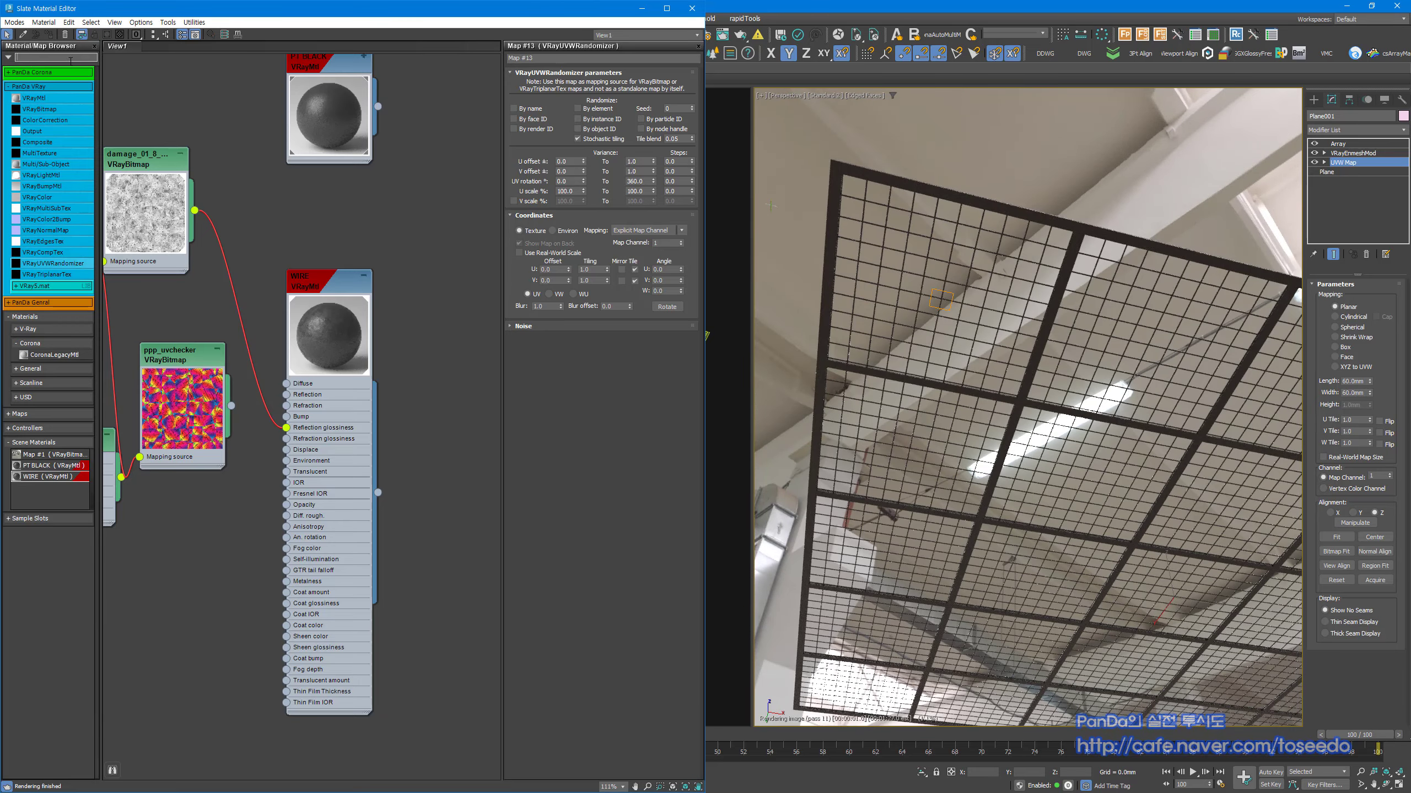
text(MUL)
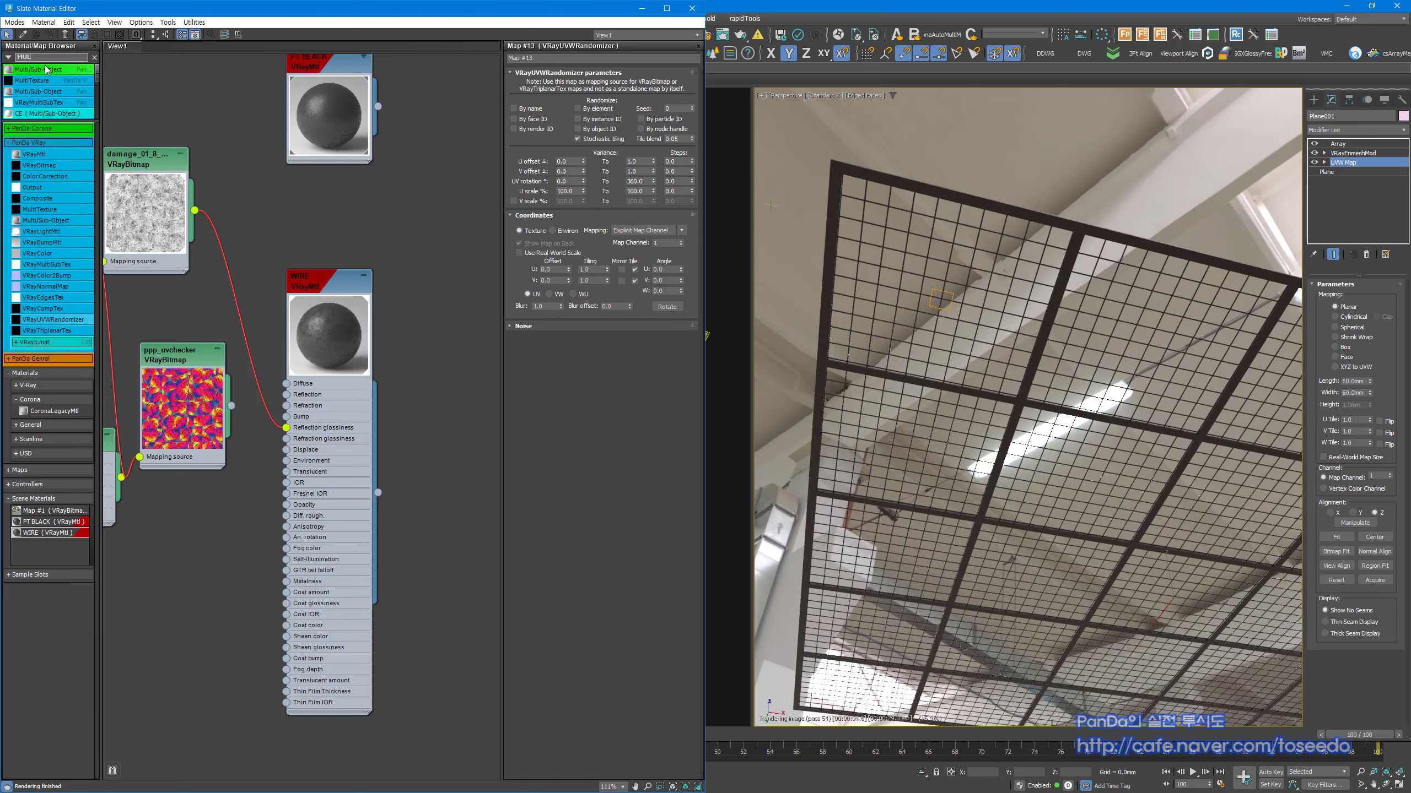
drag(73, 71, 459, 396)
drag(367, 286, 420, 411)
click(341, 268)
click(306, 313)
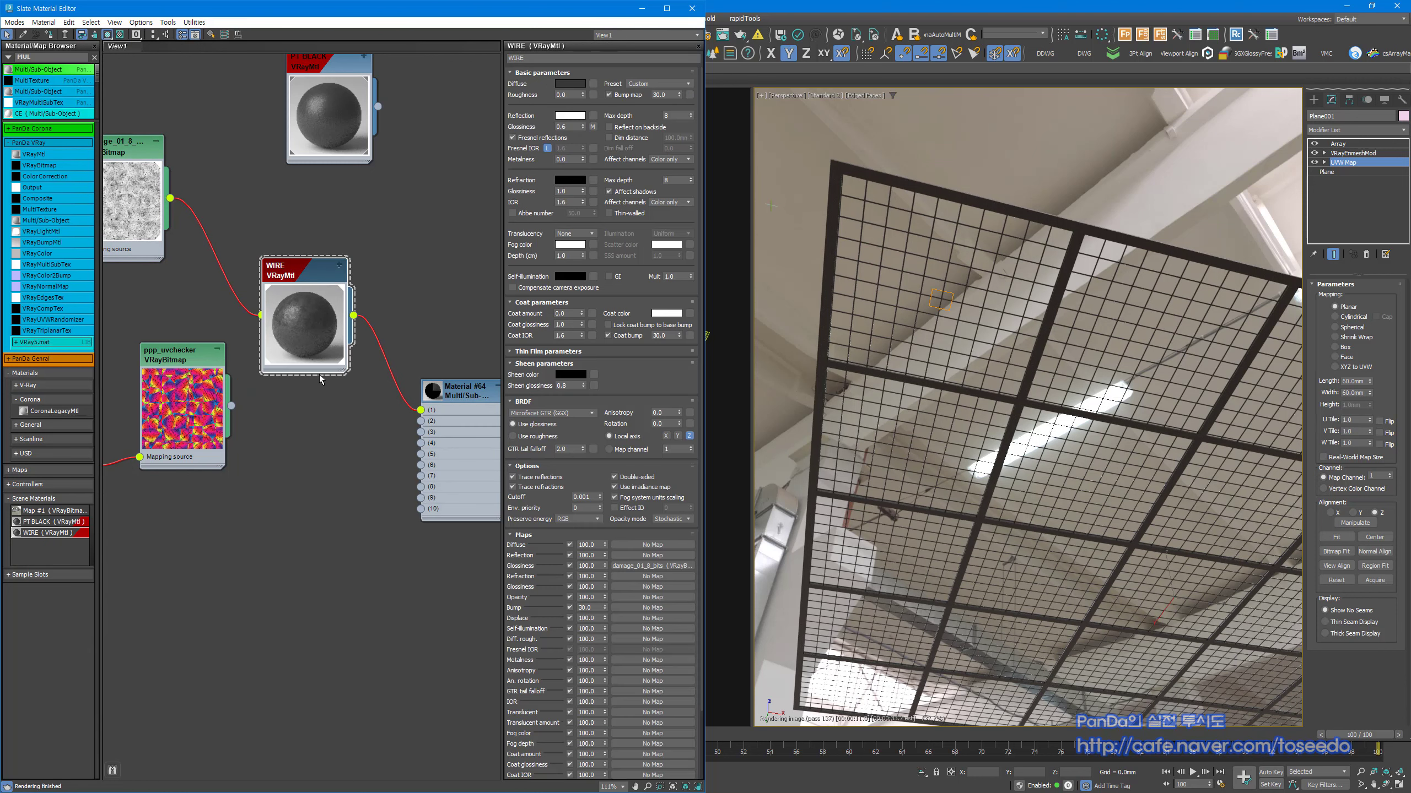
Step: Duplicate the WIRE material, name the copy WIRE UNDER and connect it to slot 2 of the Multi/Sub-Object material
mouse_move(316, 328)
shift+mouse_down()
mouse_move(344, 421)
mouse_move(315, 499)
shift+mouse_up()
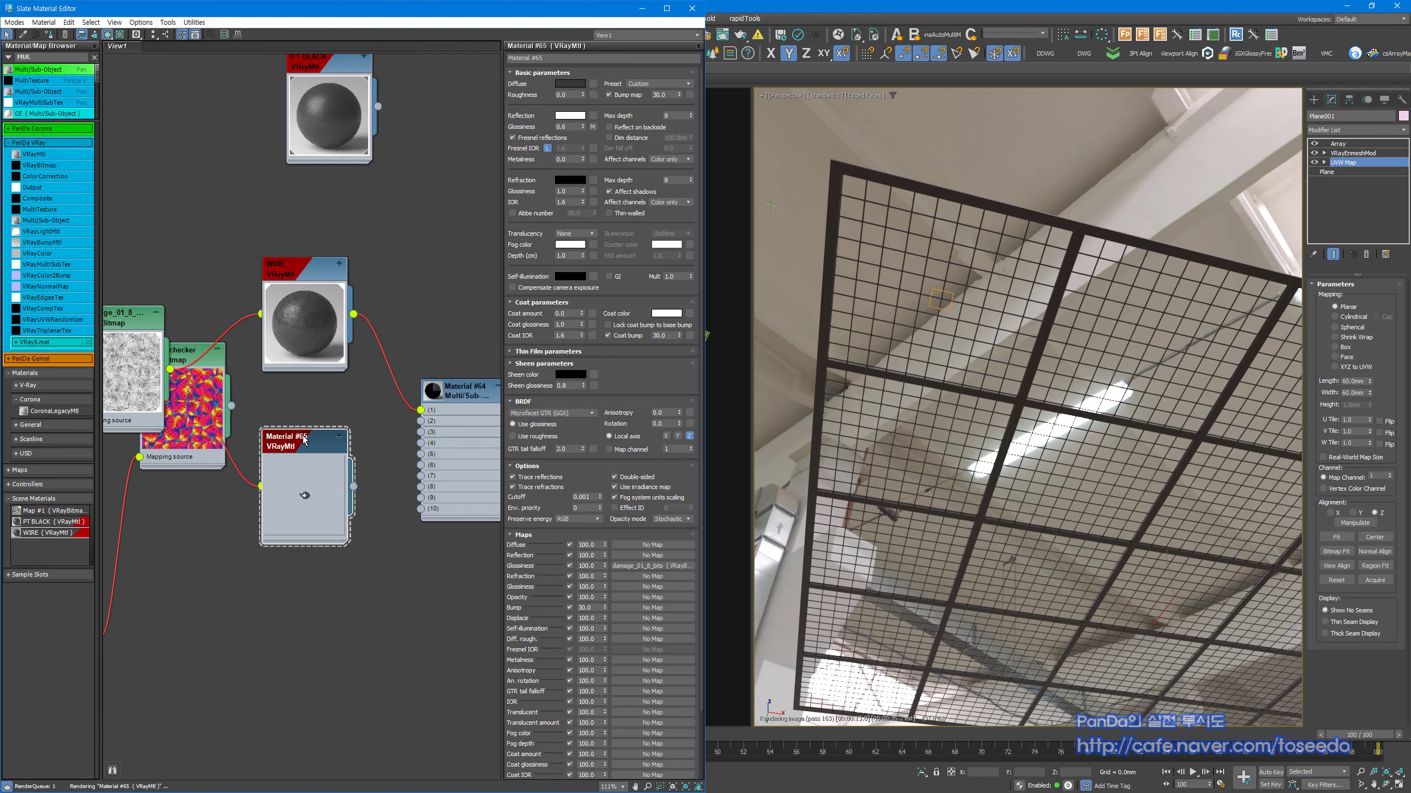
click(559, 59)
text(WIRE UNDER)
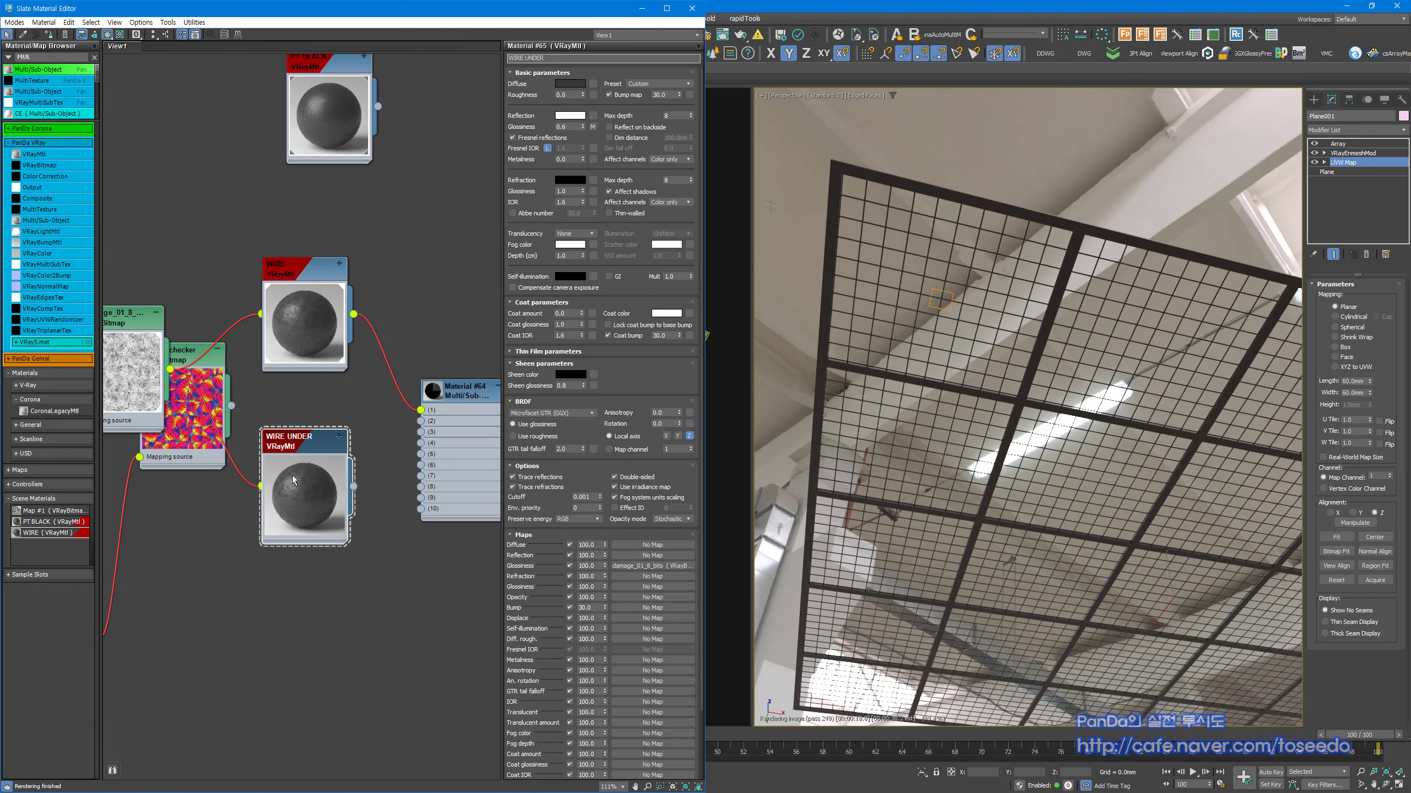
click(385, 443)
drag(398, 449, 420, 421)
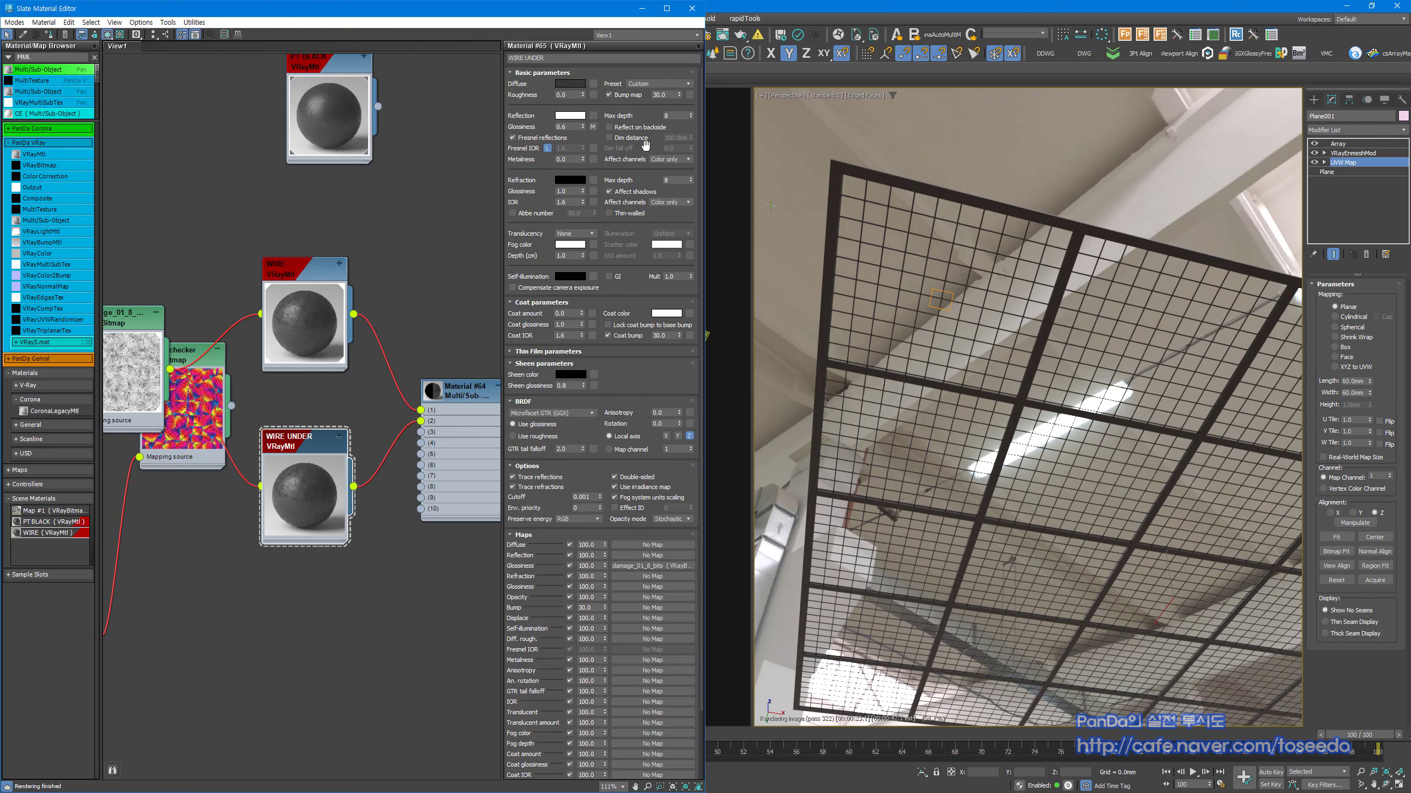
Step: Set WIRE UNDER's diffuse colour to a light grey with value 98 (A5A5A5)
click(570, 83)
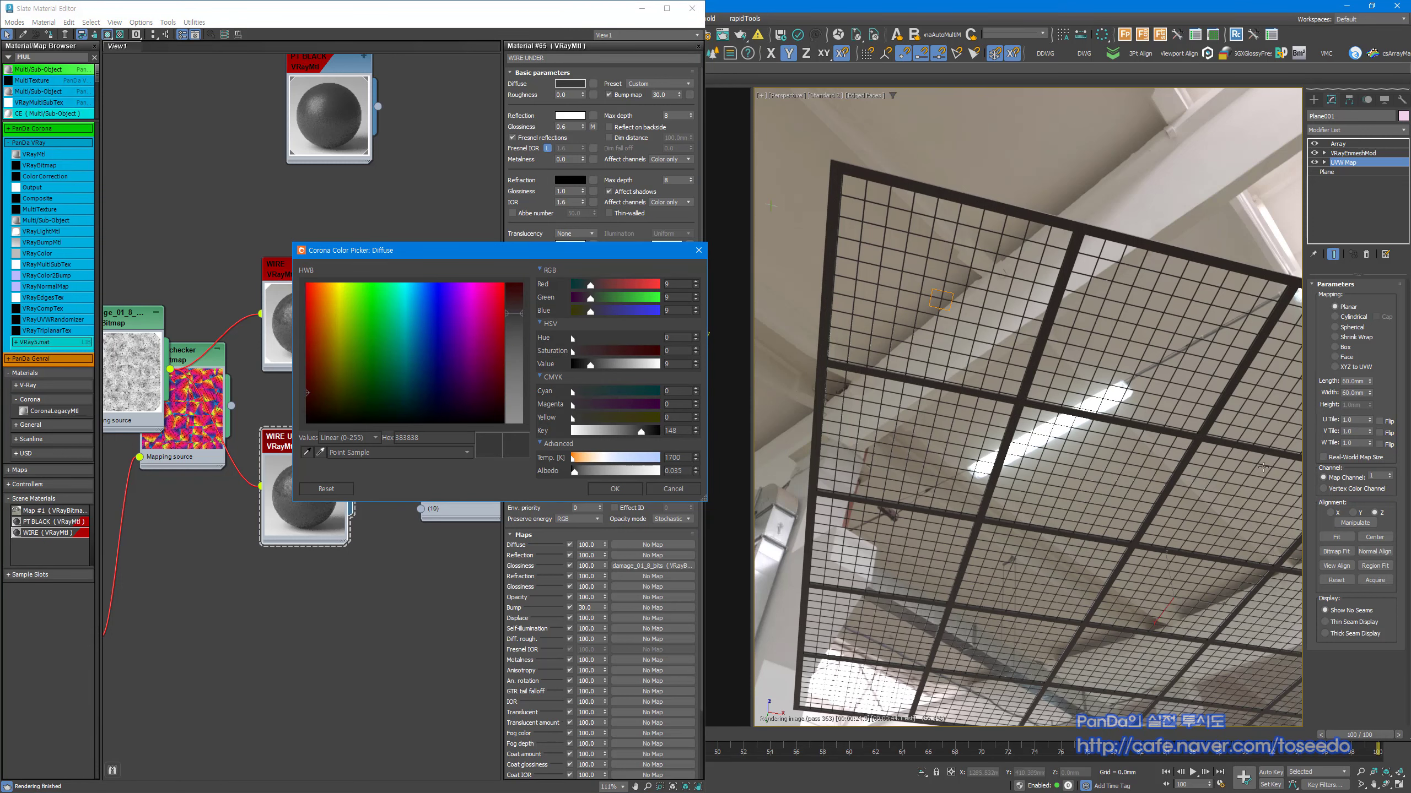
drag(623, 366, 630, 367)
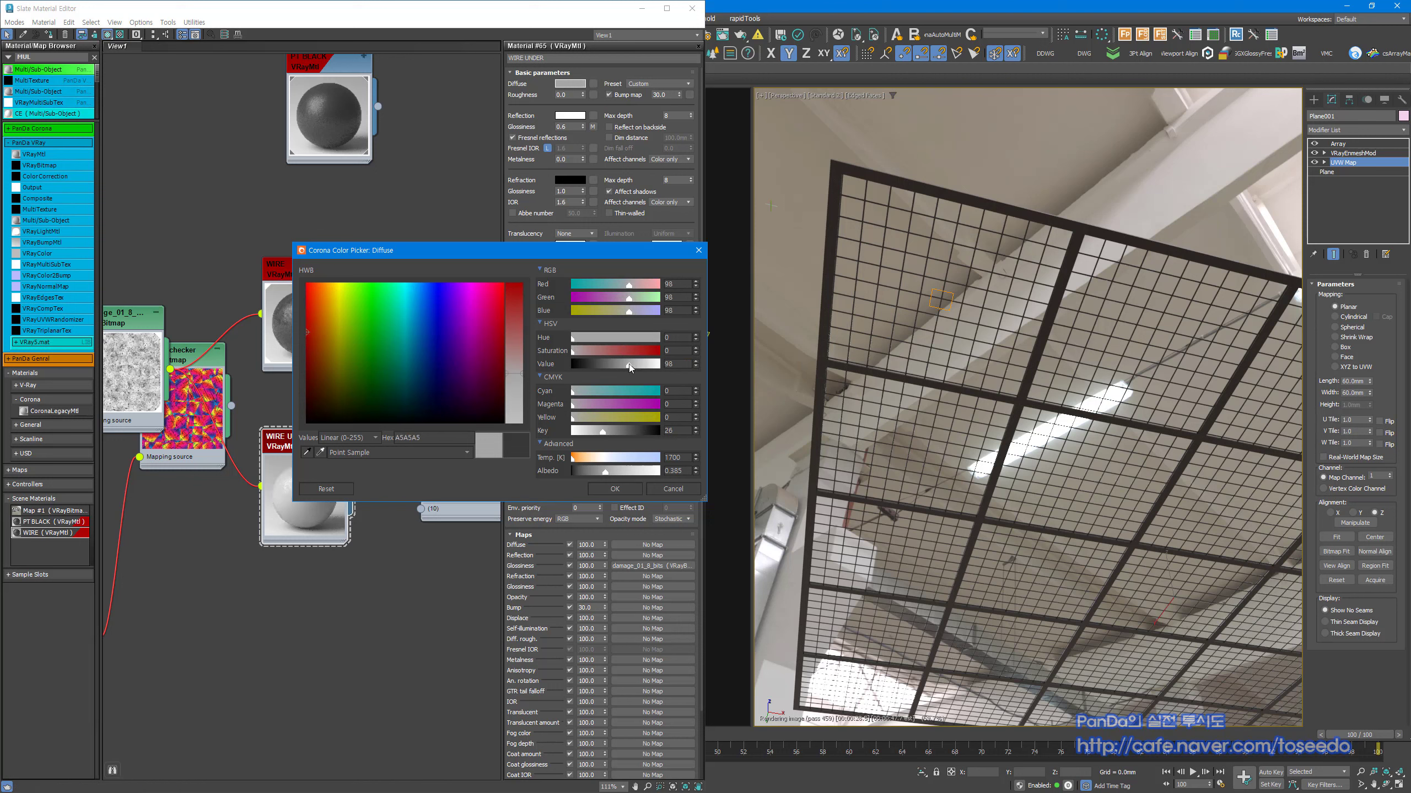
click(614, 489)
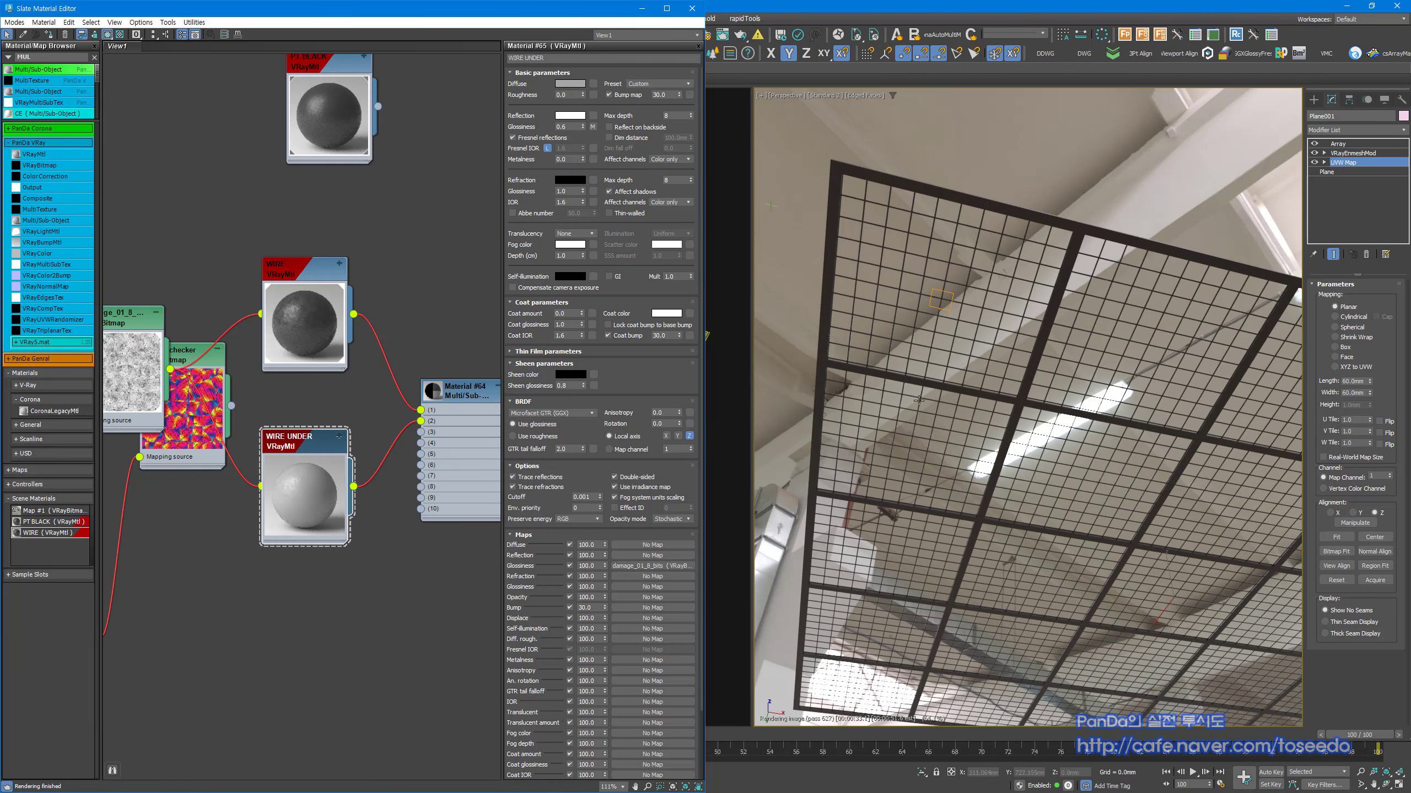
Step: Open the Multi/Sub-Object material's parameters and assign the material to the Plane001 mesh panel
middle_drag(362, 562, 244, 552)
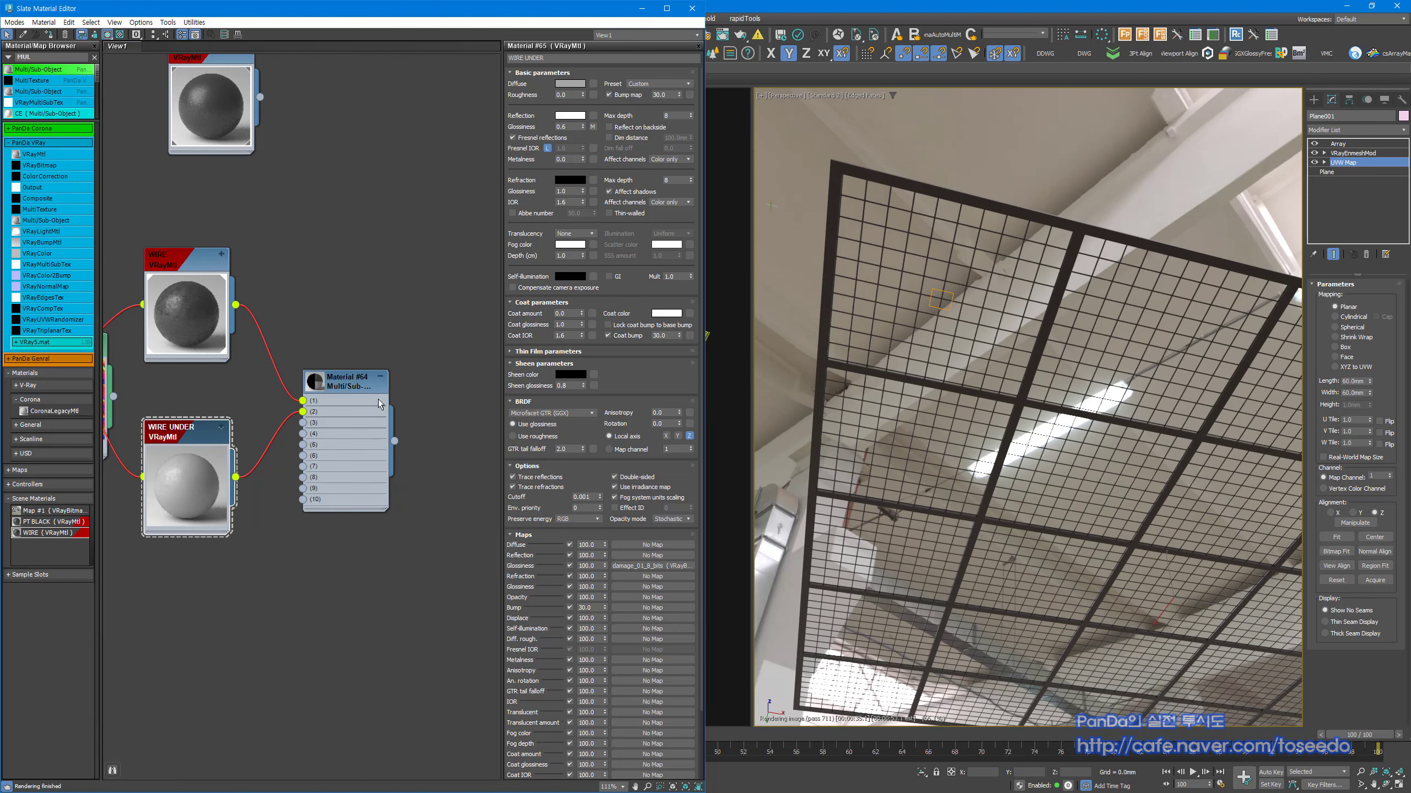
double_click(327, 492)
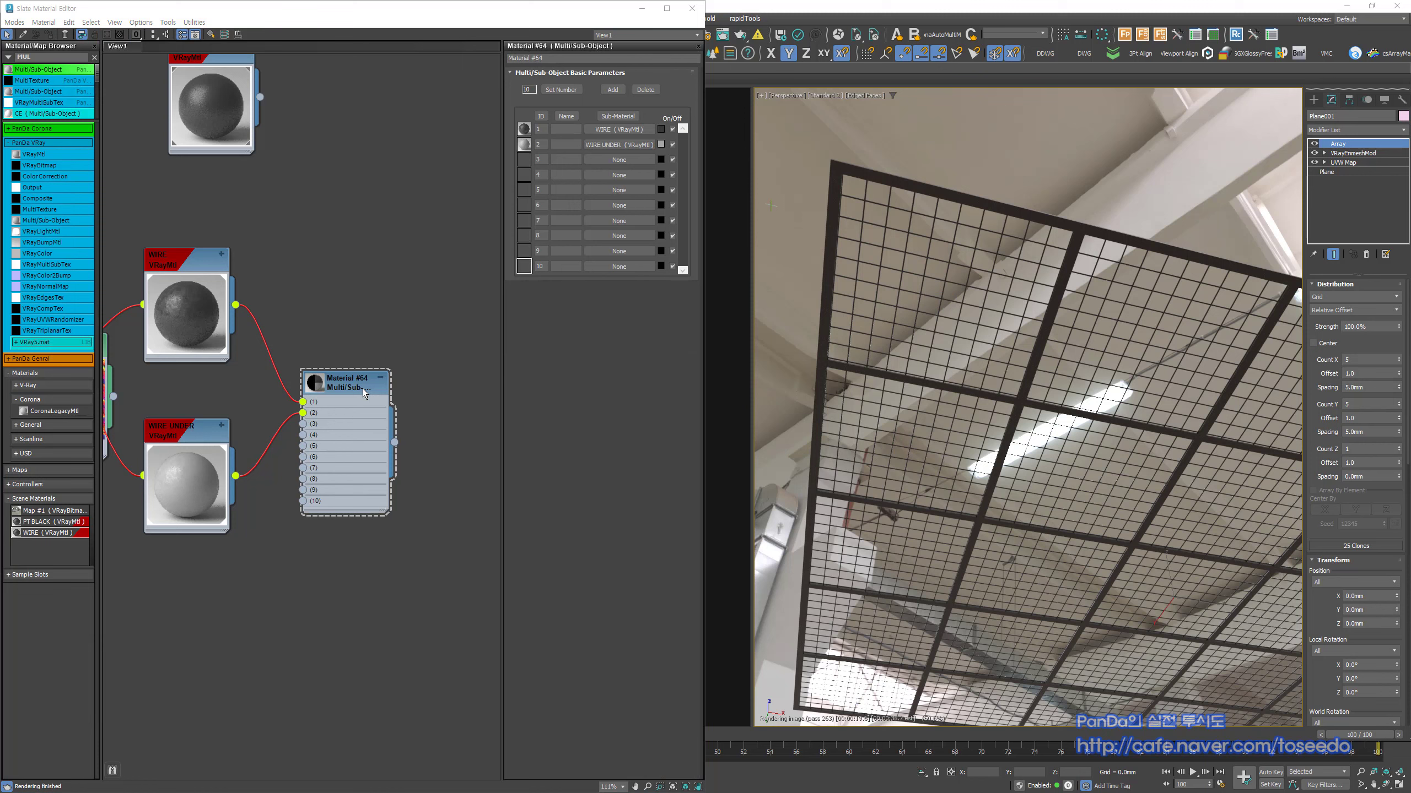
click(362, 388)
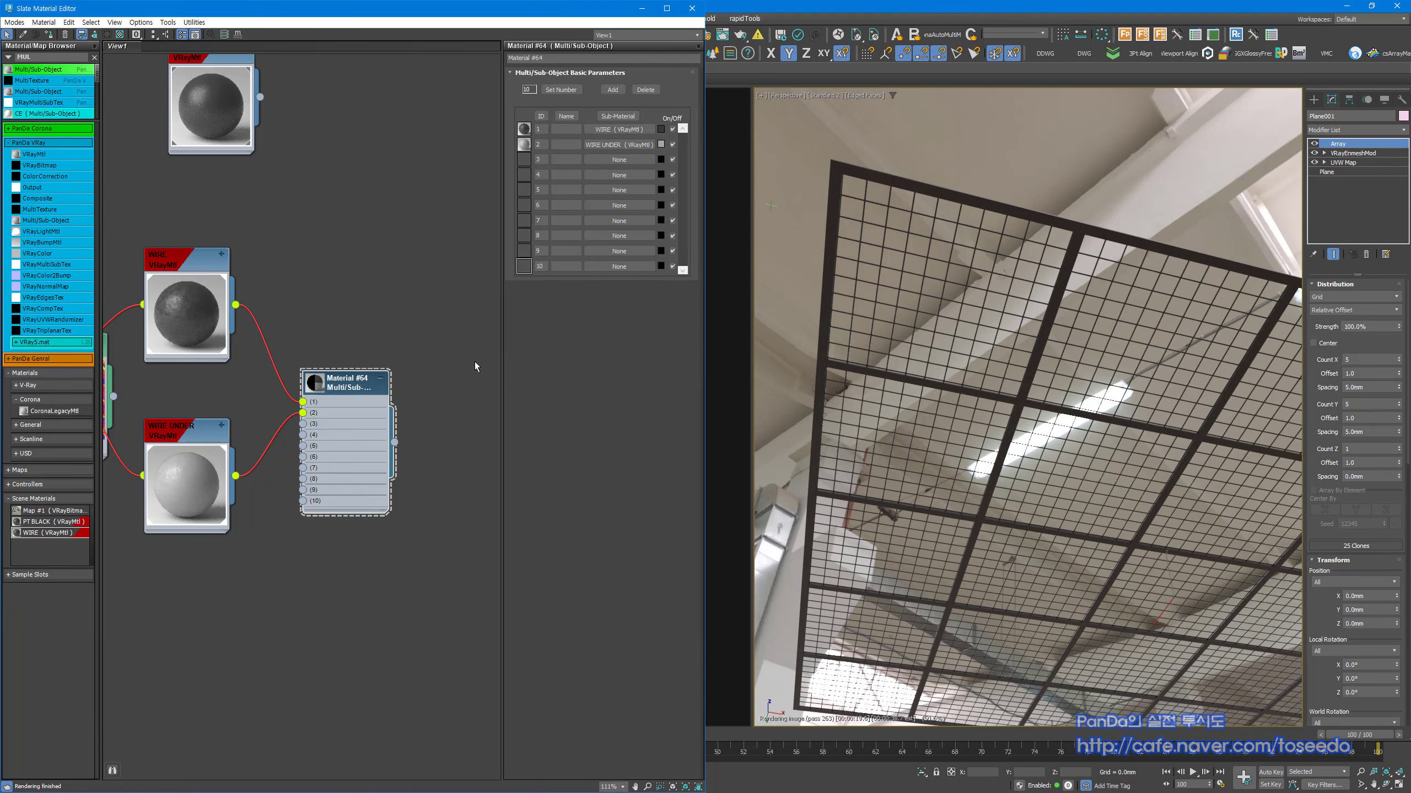
middle_drag(356, 389, 441, 413)
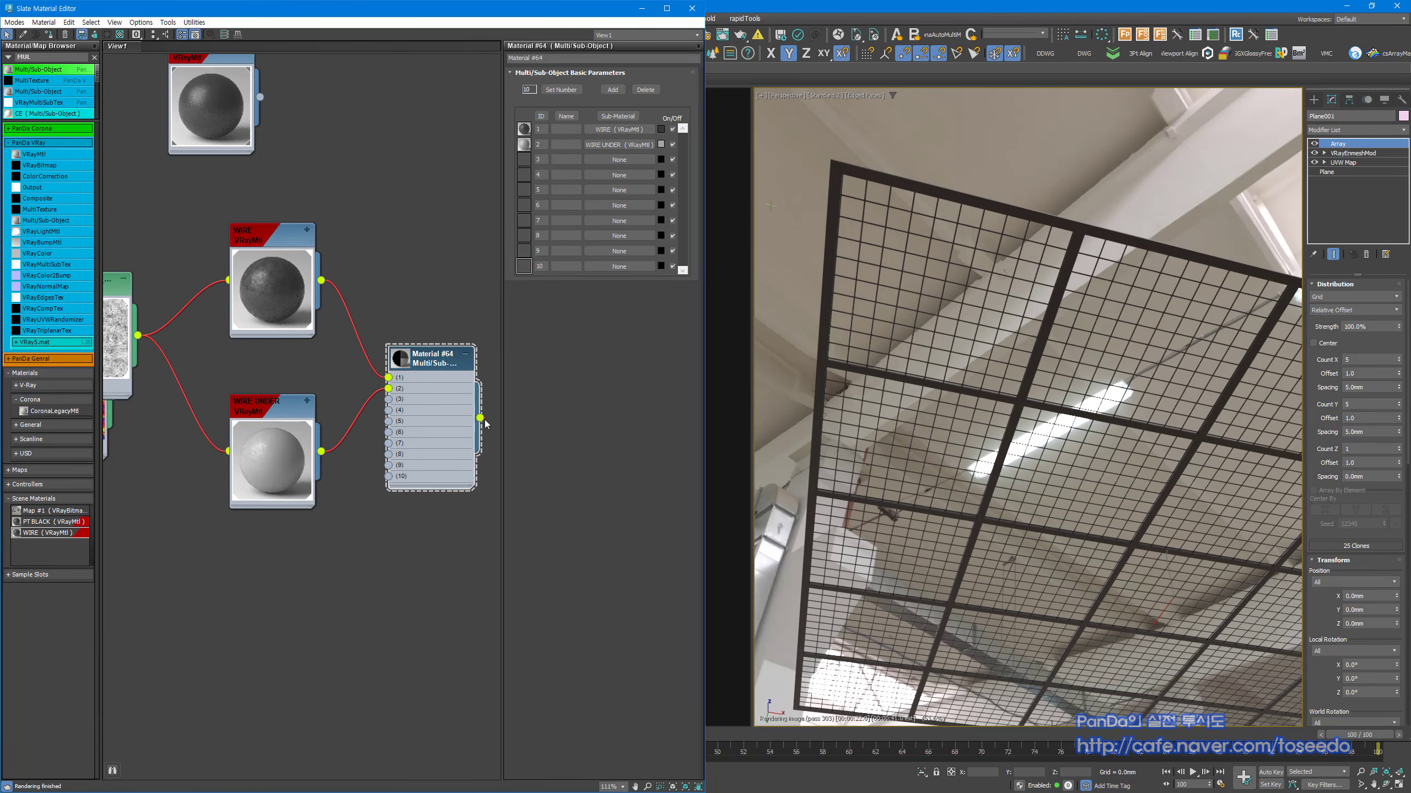
drag(933, 302, 933, 302)
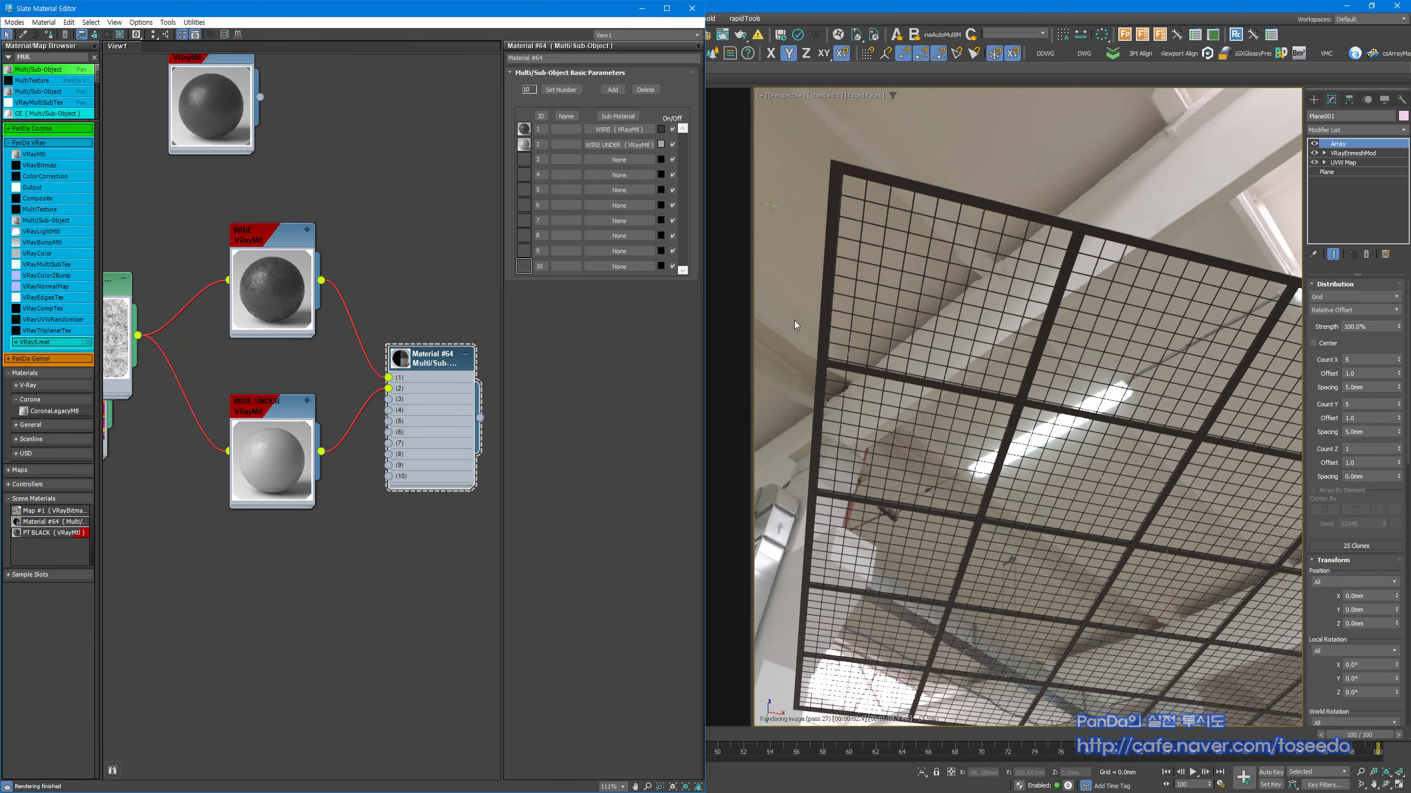
Step: Select the two crossed source wires beside the panel and assign the Multi/Sub-Object material to them
middle_drag(794, 325, 898, 292)
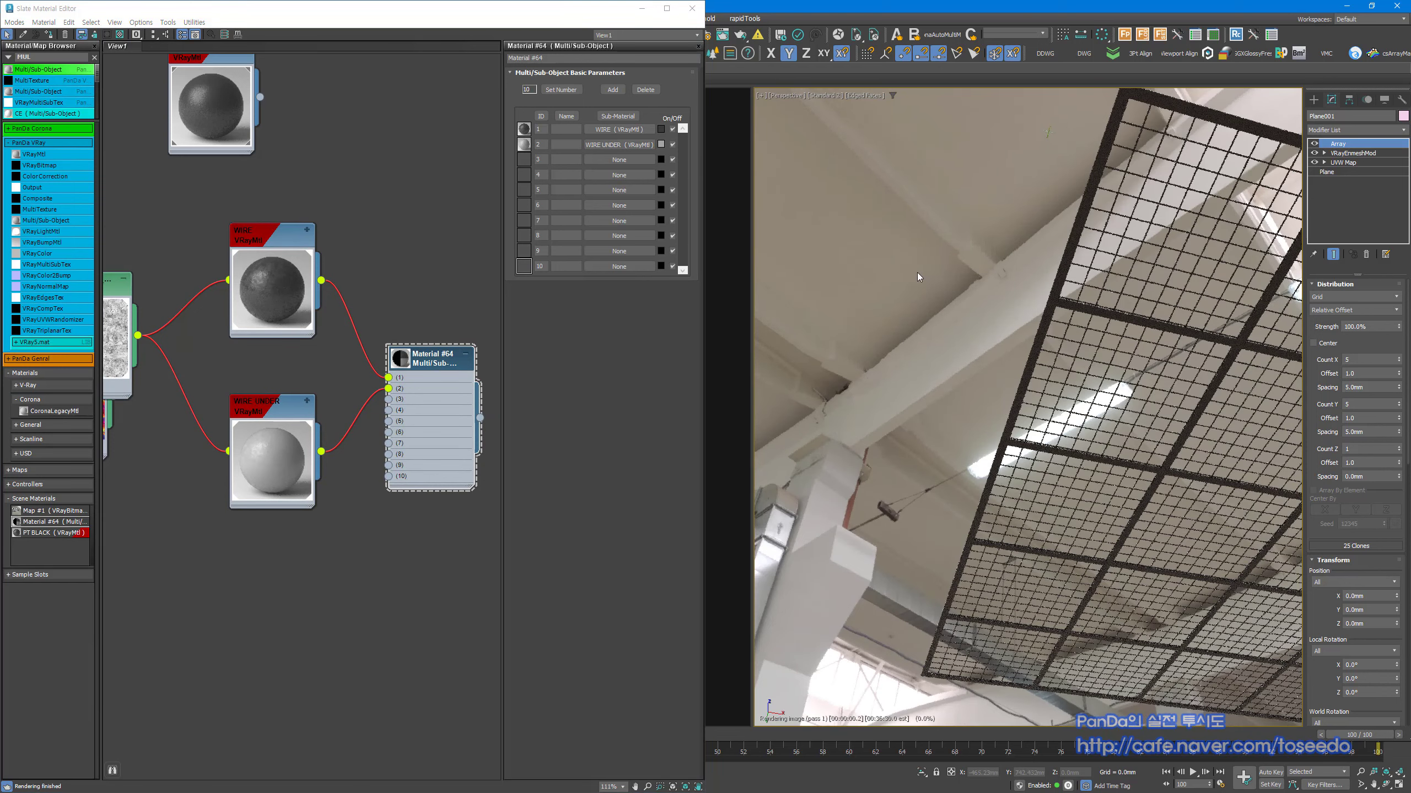
mouse_move(917, 272)
alt+middle_down()
mouse_move(917, 249)
mouse_move(982, 256)
mouse_move(920, 259)
alt+middle_up()
scroll(906, 239, up, 5)
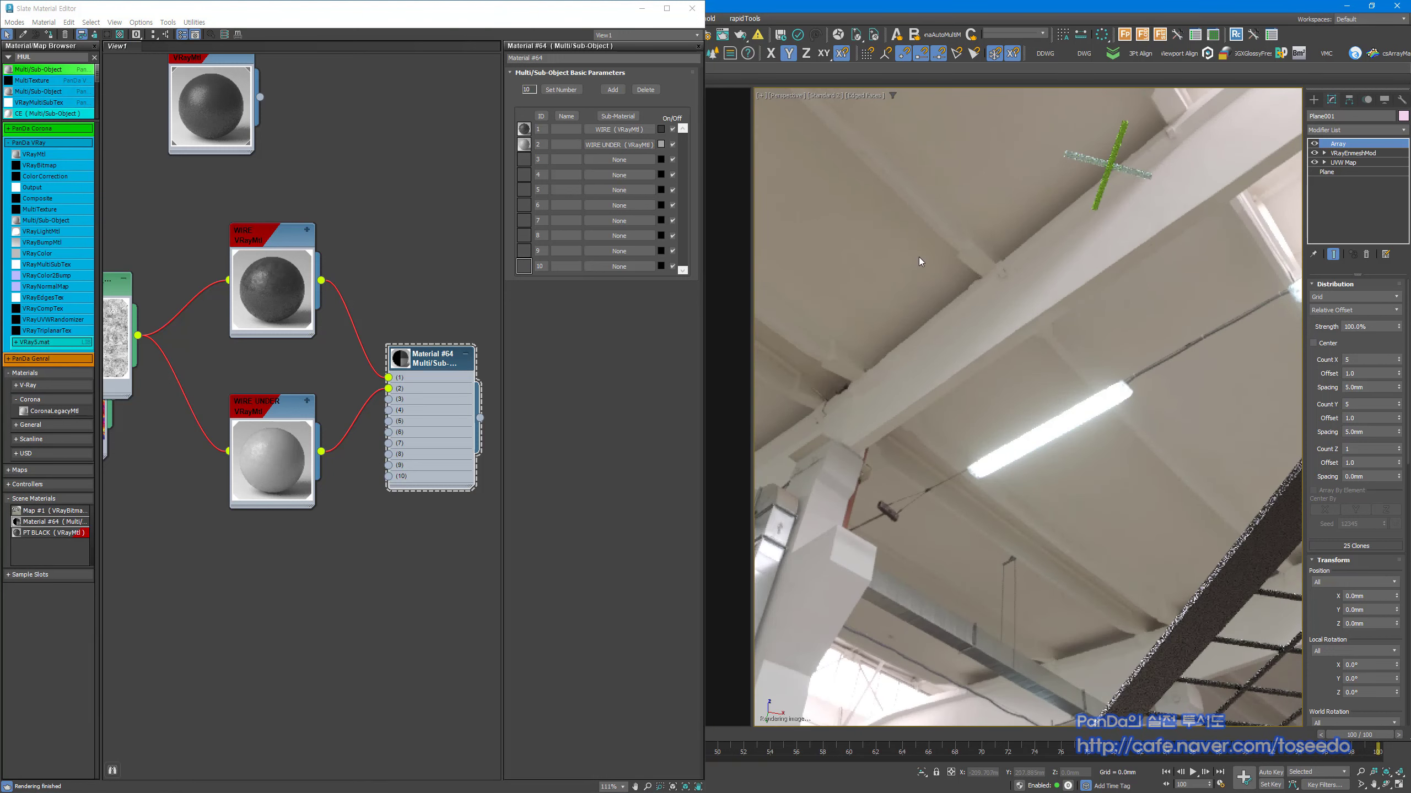
drag(1077, 286, 951, 200)
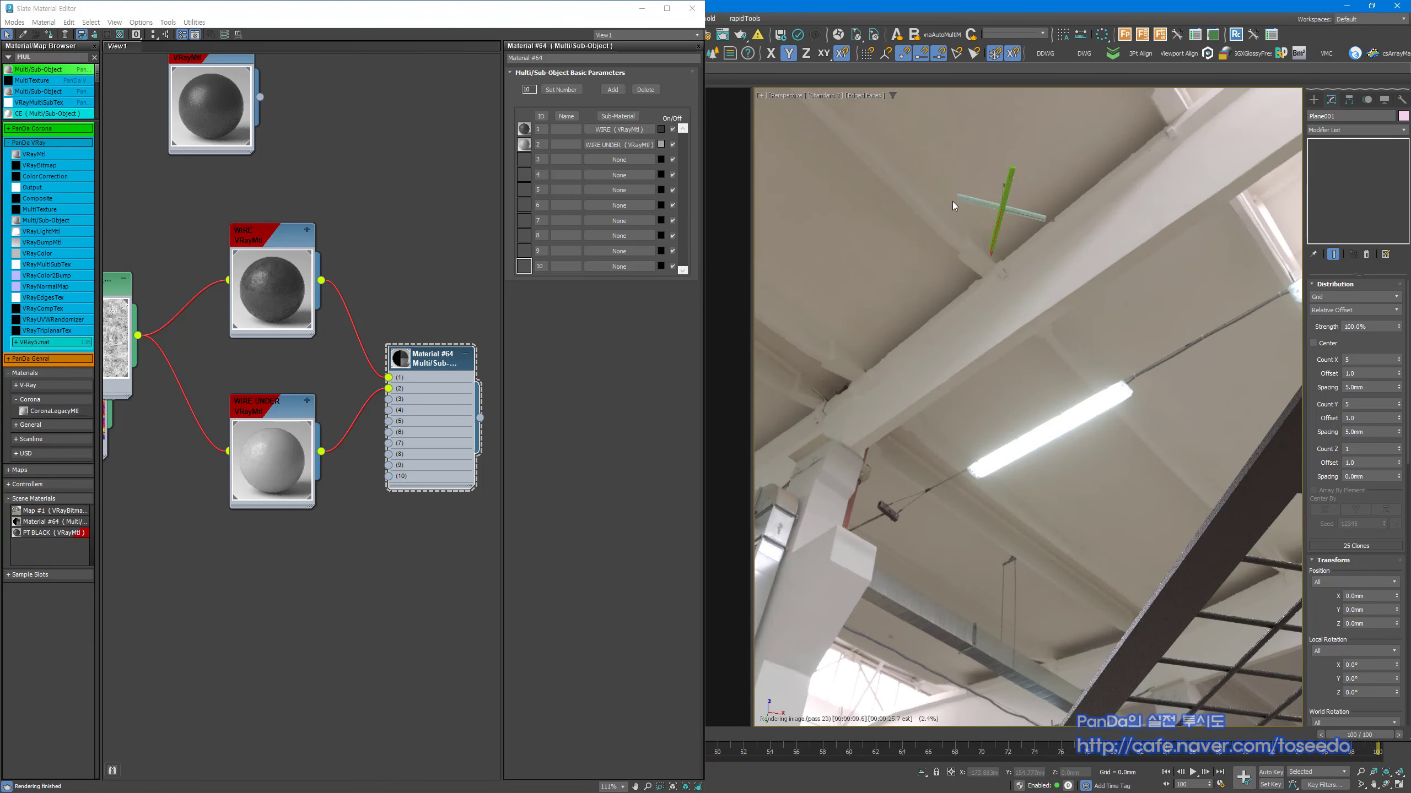
right_click(439, 360)
click(466, 377)
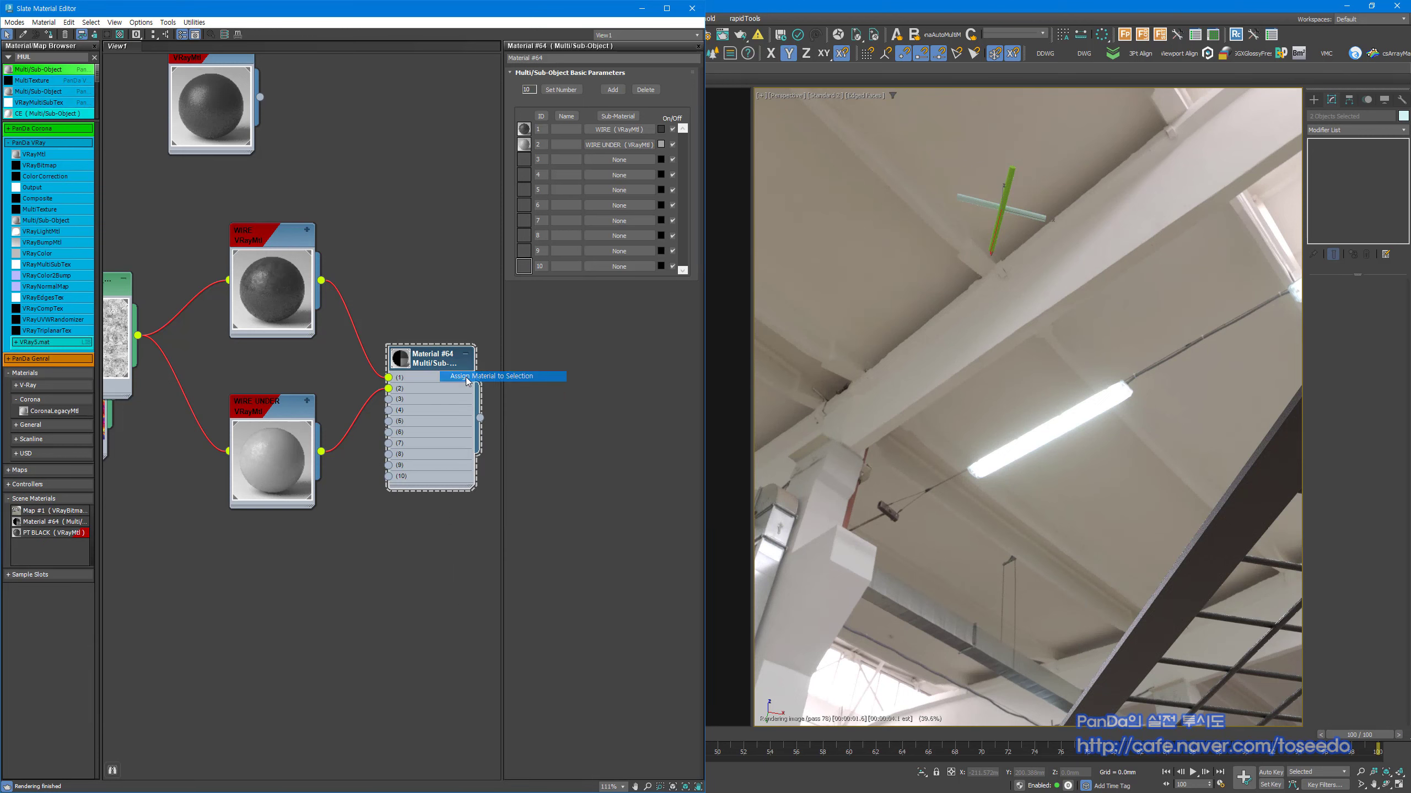
Step: Add a Material modifier to the Line006 source wire and set its material ID to 2
click(1008, 209)
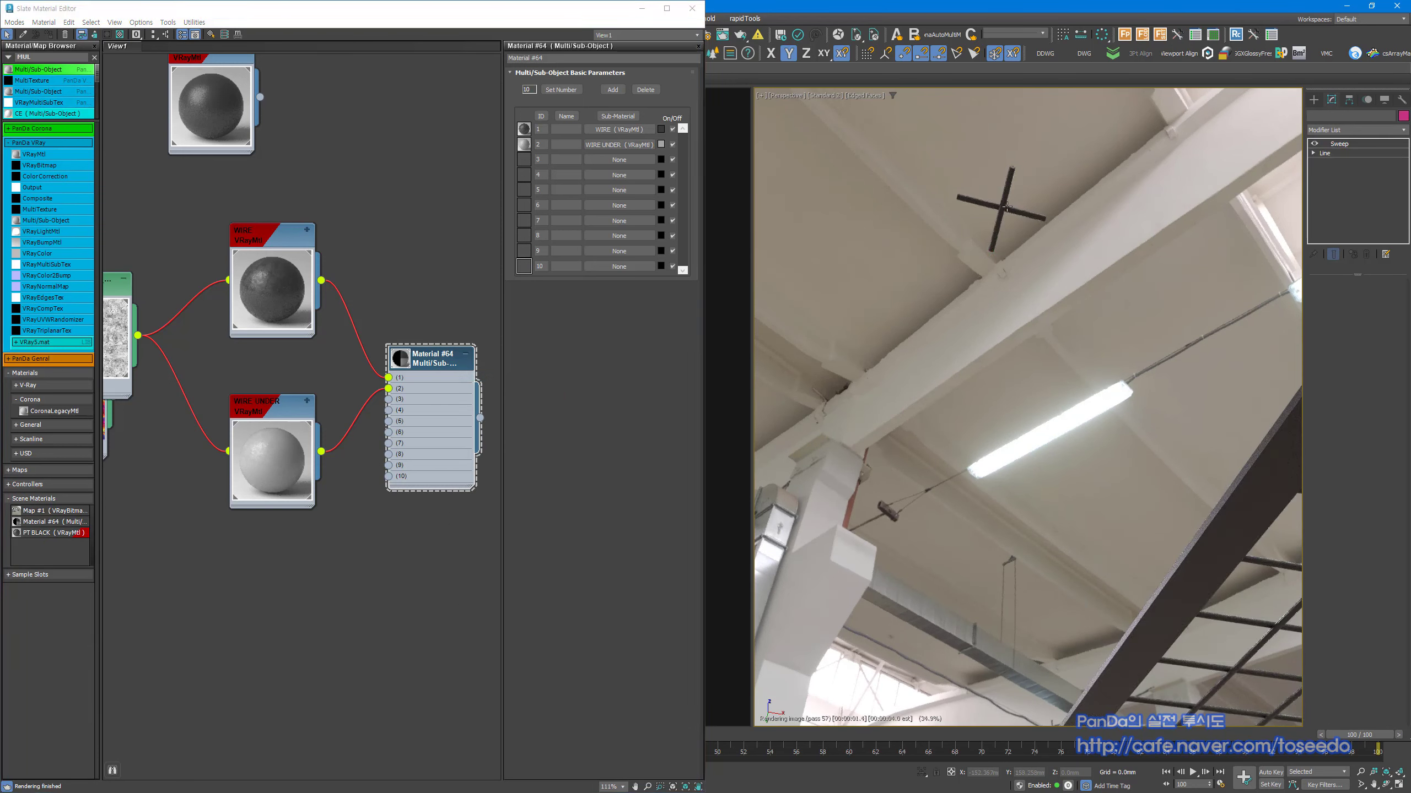
key(z)
click(1159, 269)
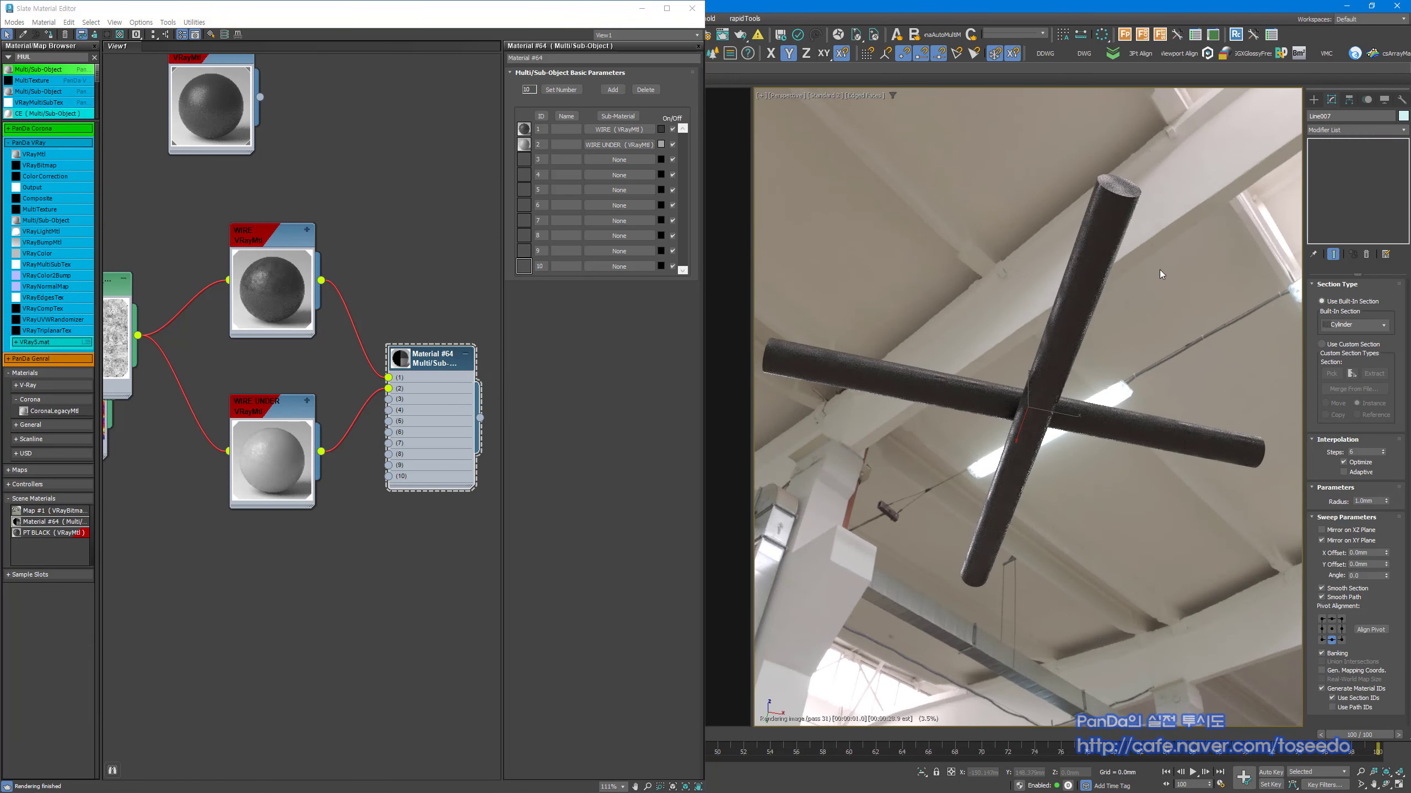
click(1073, 318)
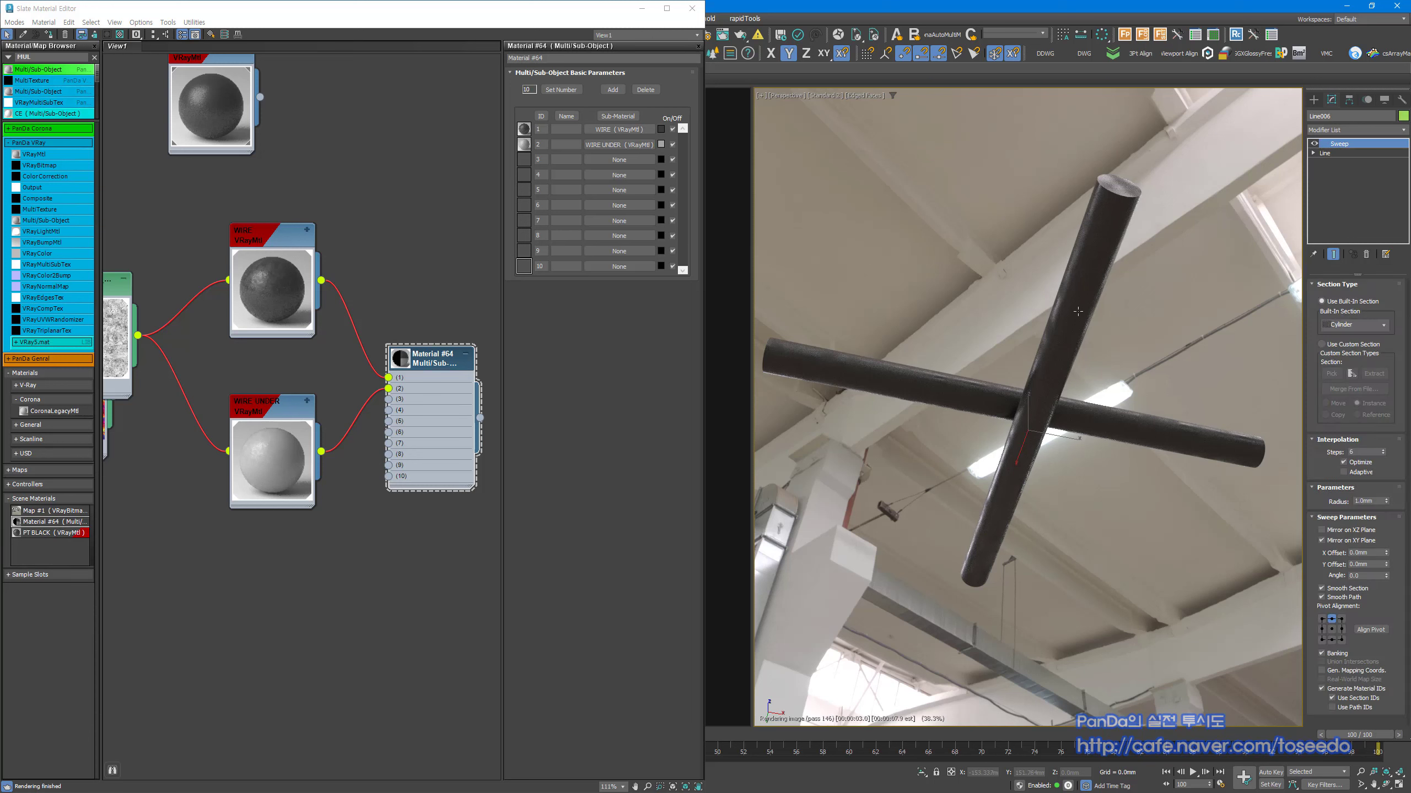
key(space)
text(M)
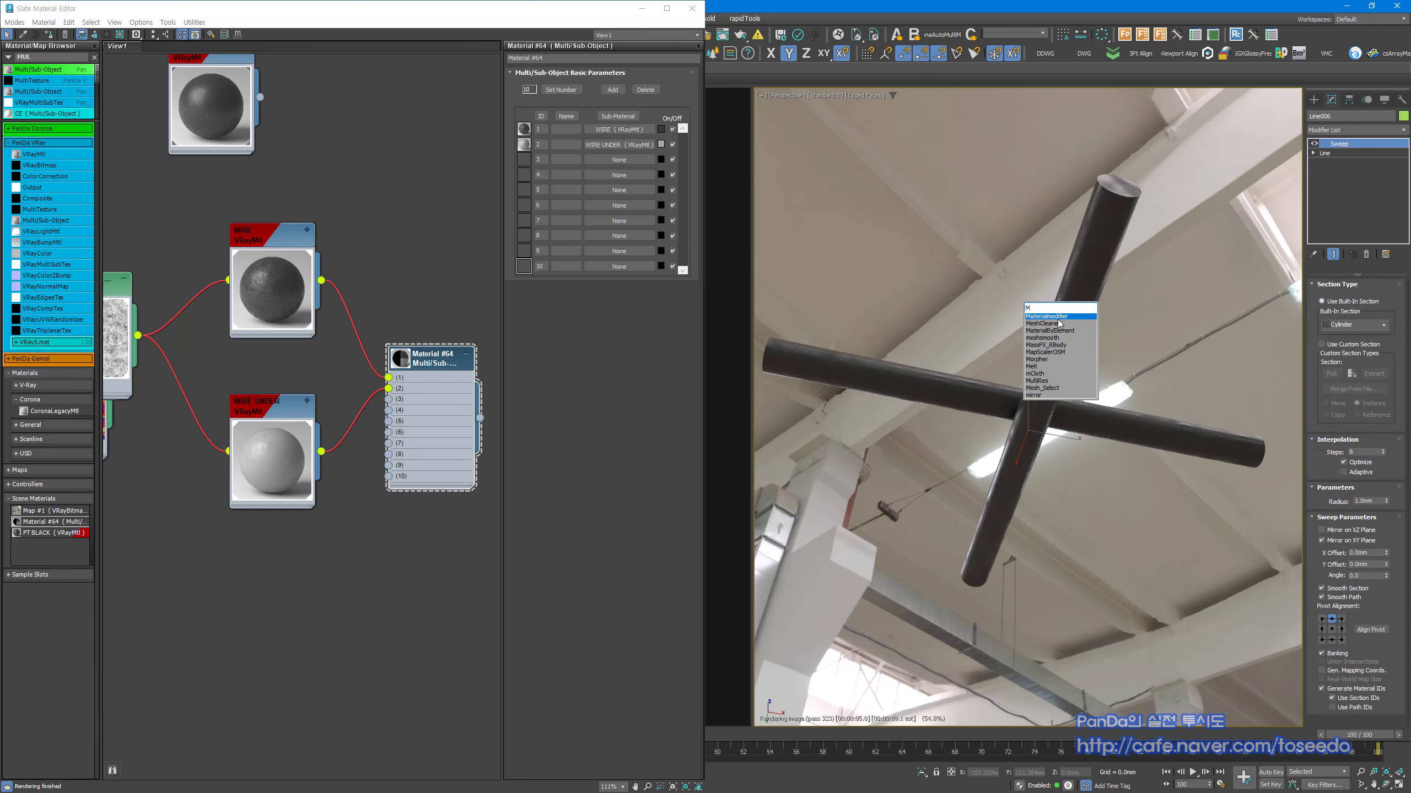
key(Return)
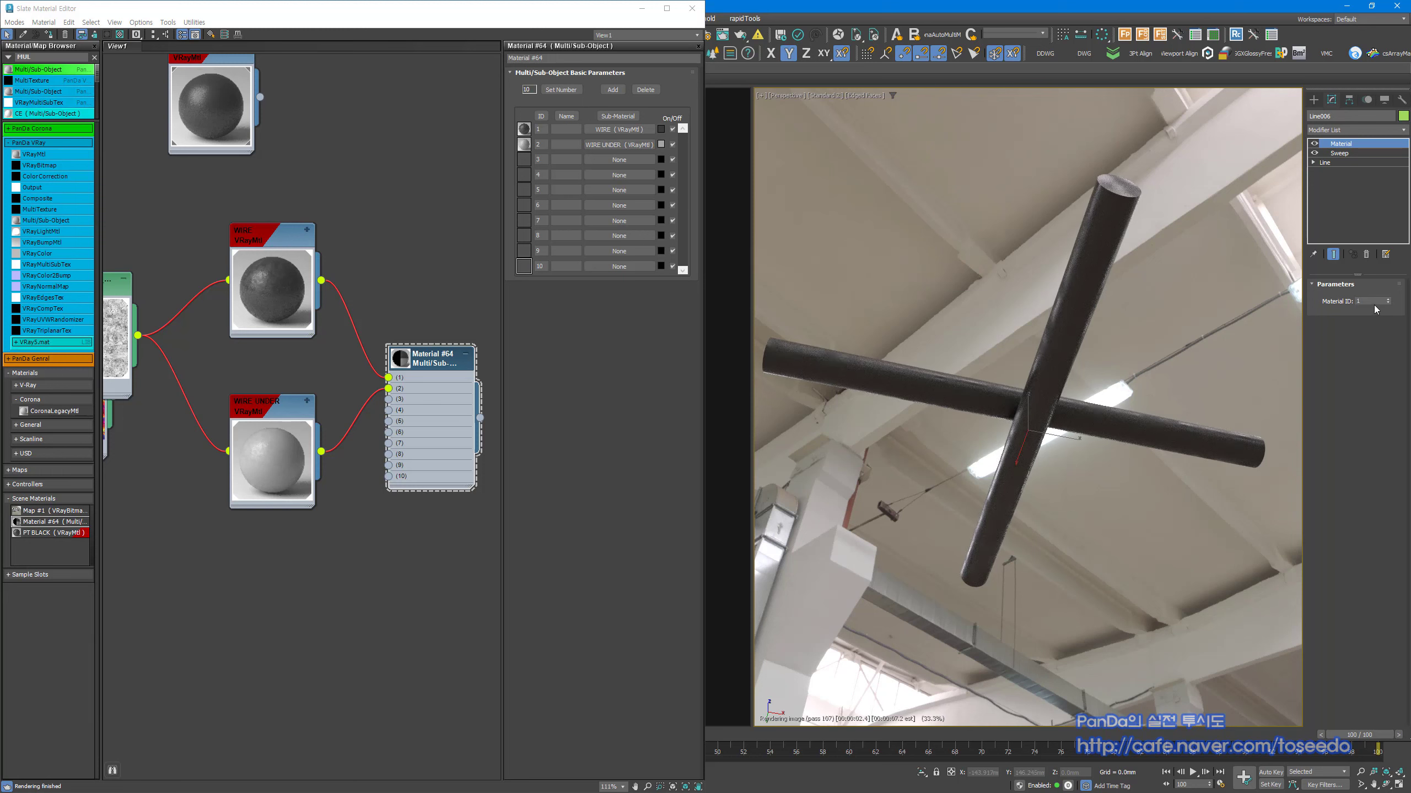
click(1388, 299)
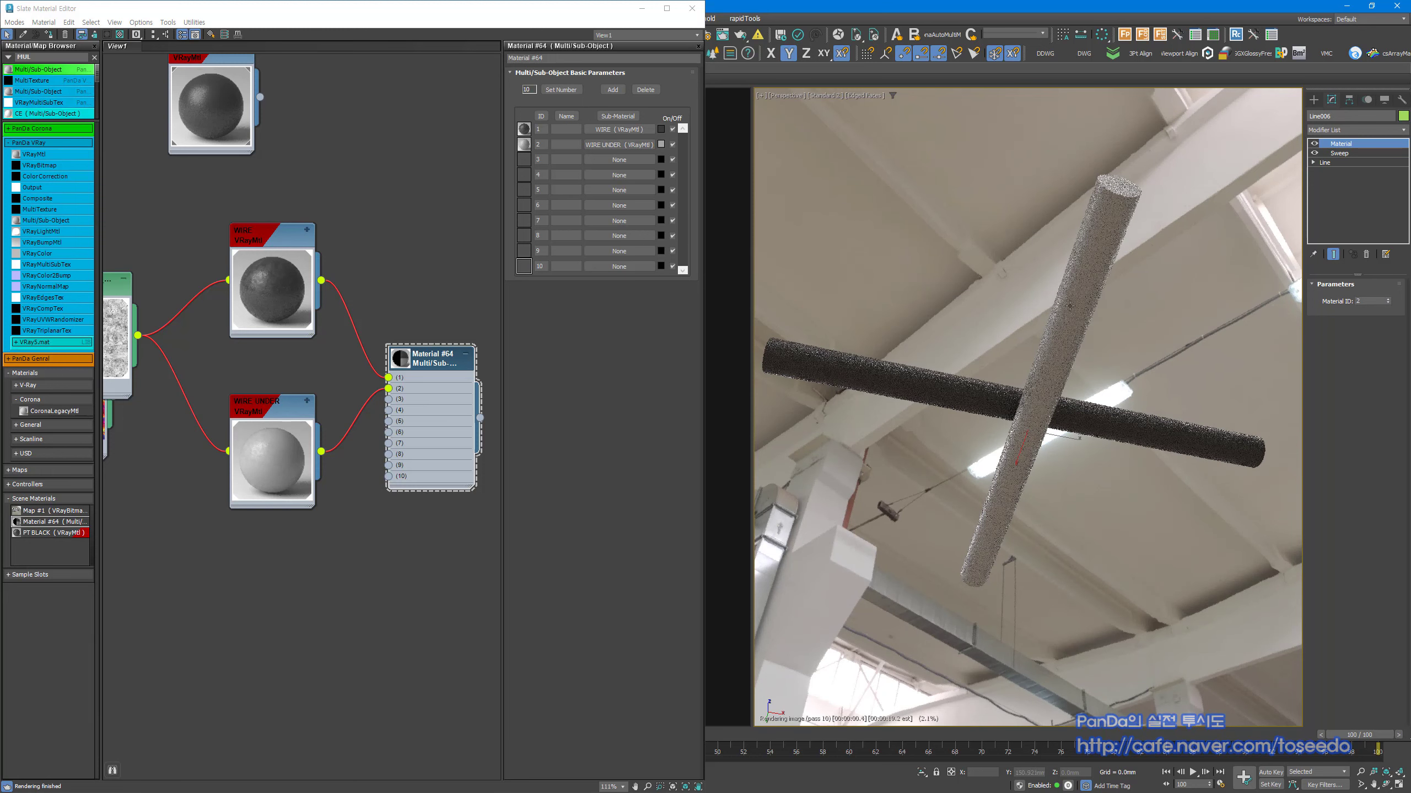
Step: Give the Line007 source wire a Material modifier with material ID 1 and inspect the whole mesh panel from underneath
click(882, 380)
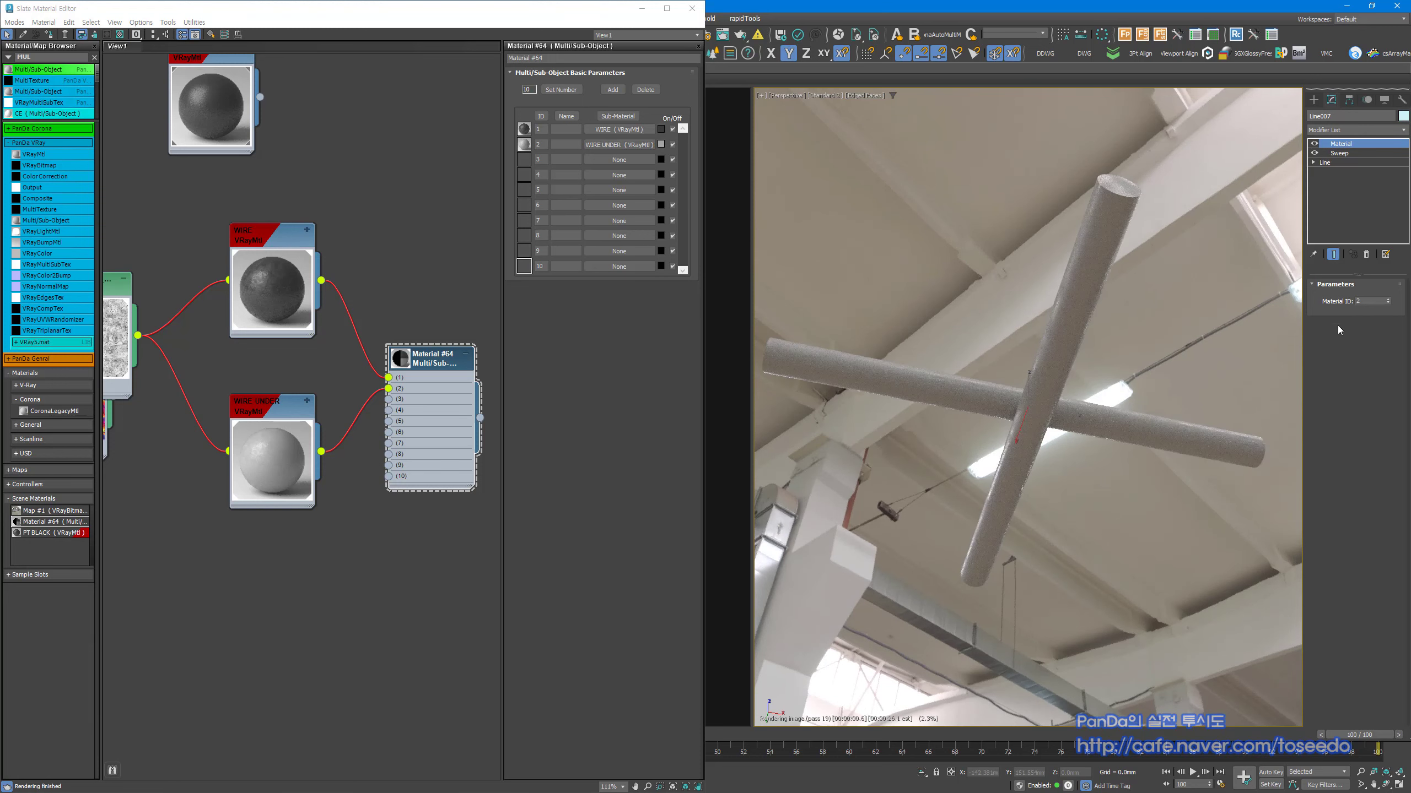
click(1388, 303)
middle_drag(1165, 367, 999, 357)
scroll(879, 373, down, 8)
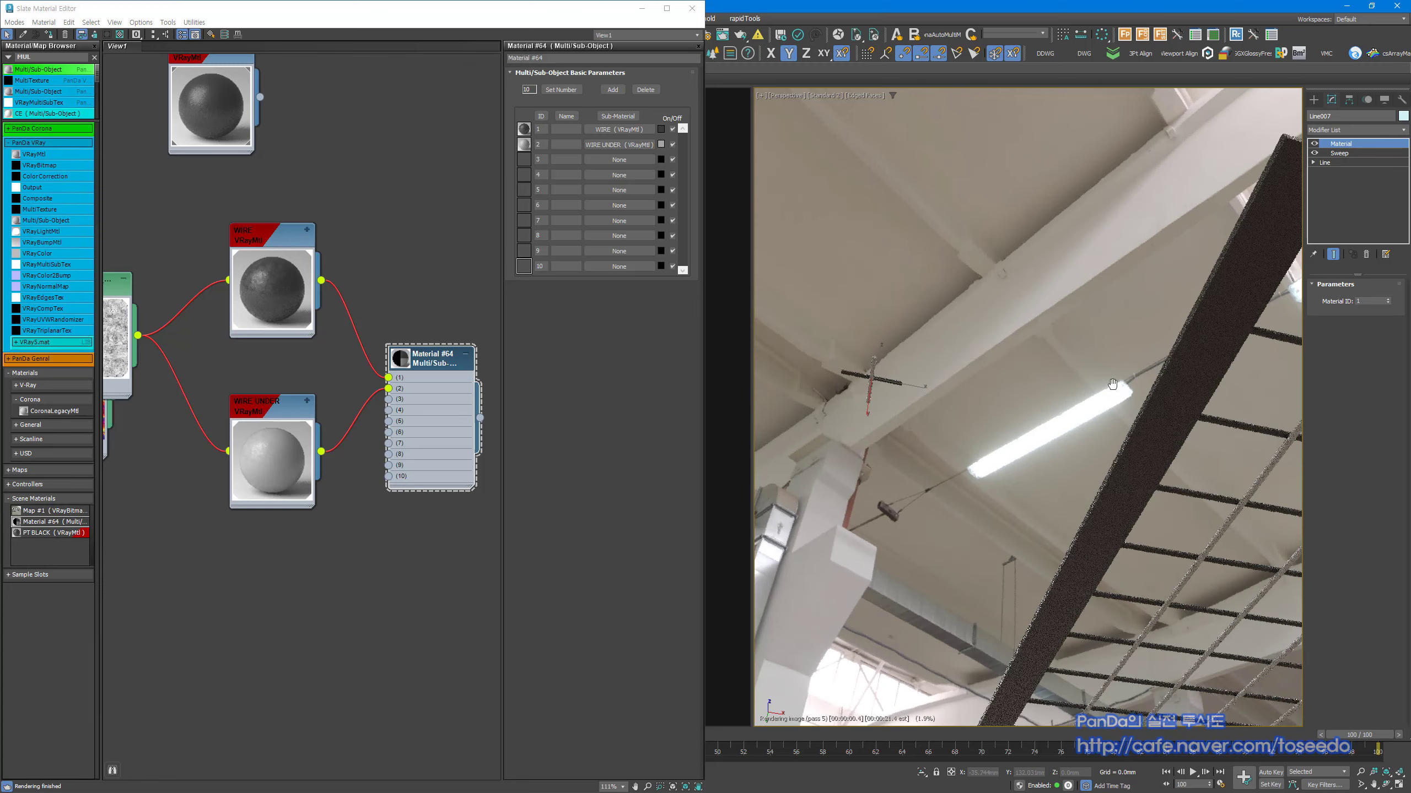
middle_drag(1112, 384, 883, 336)
scroll(858, 341, down, 4)
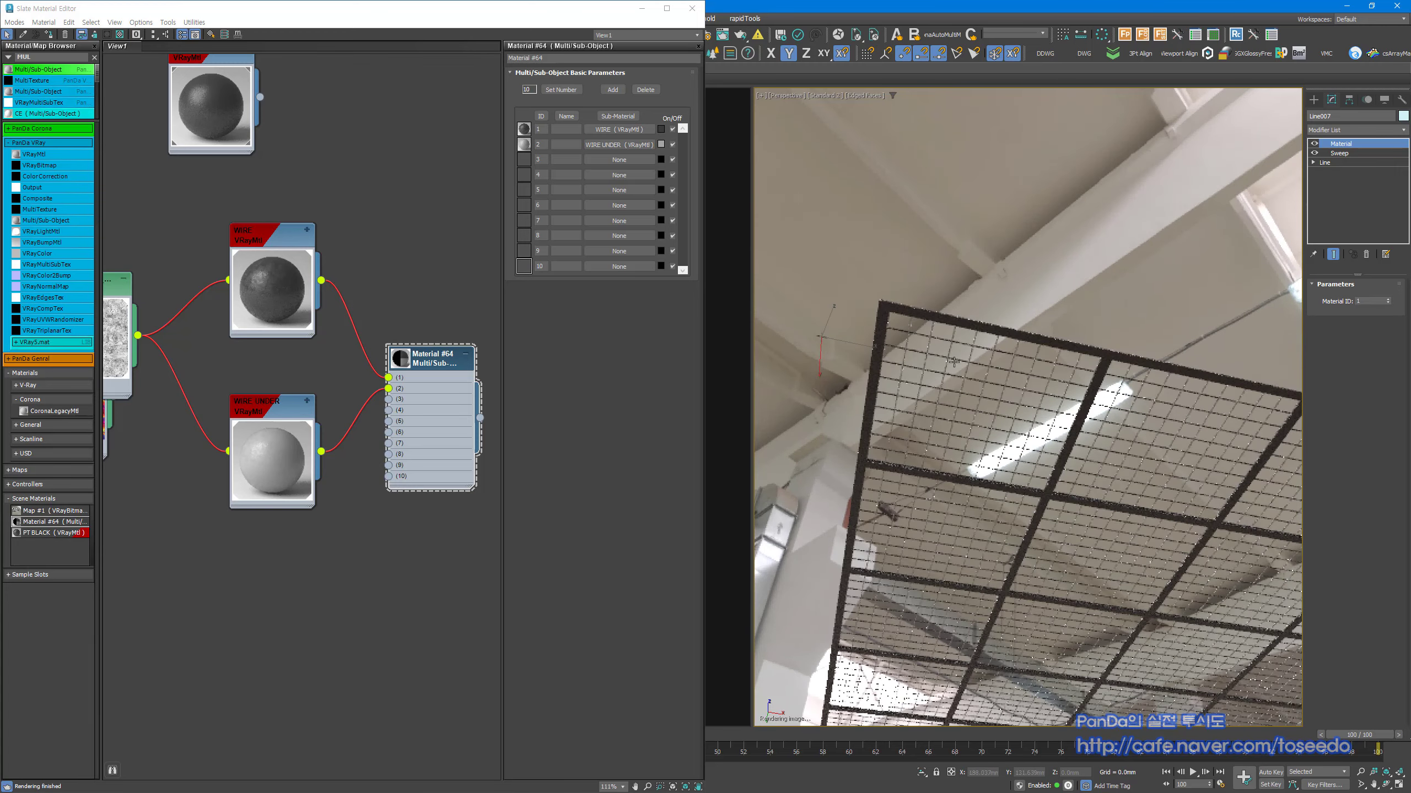
middle_drag(955, 414, 929, 249)
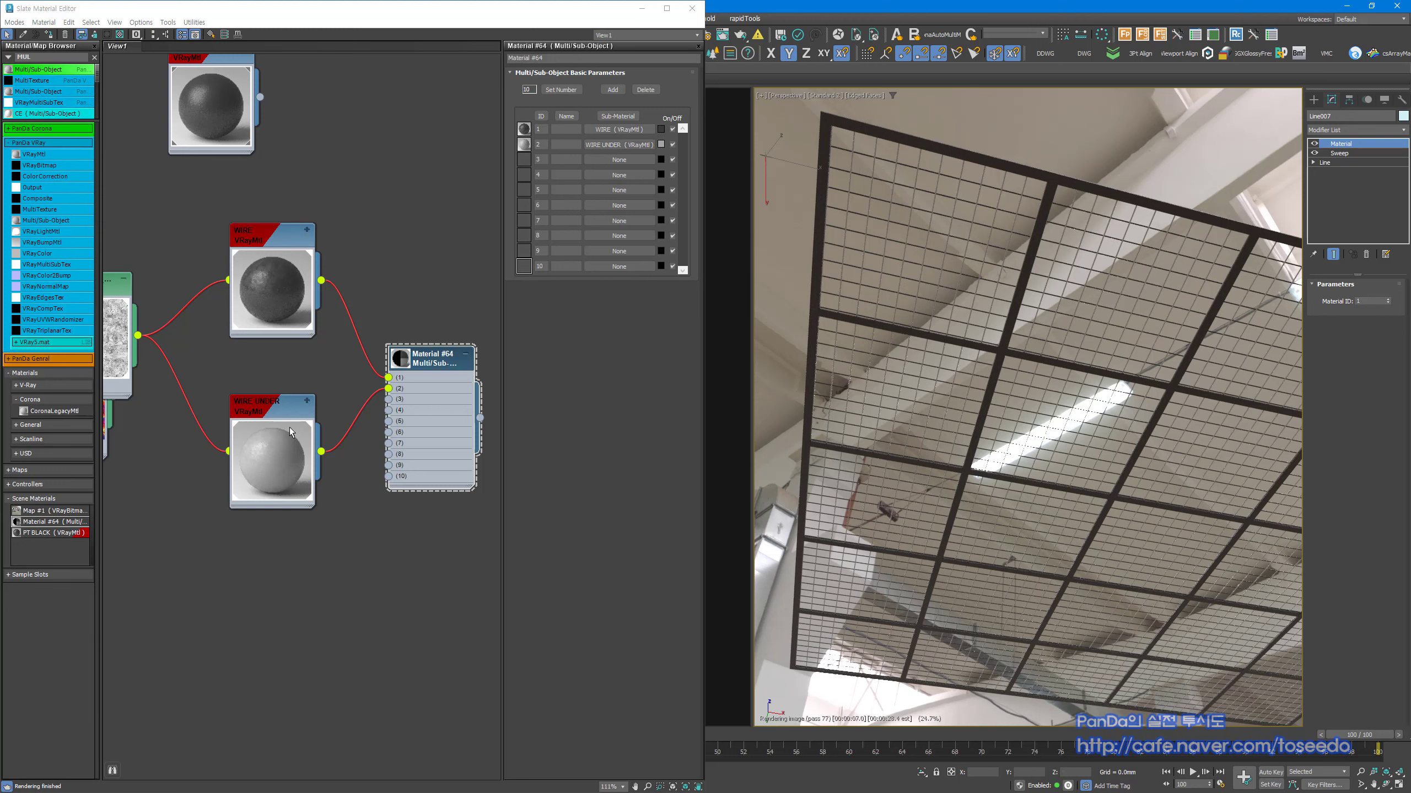
drag(284, 416, 295, 416)
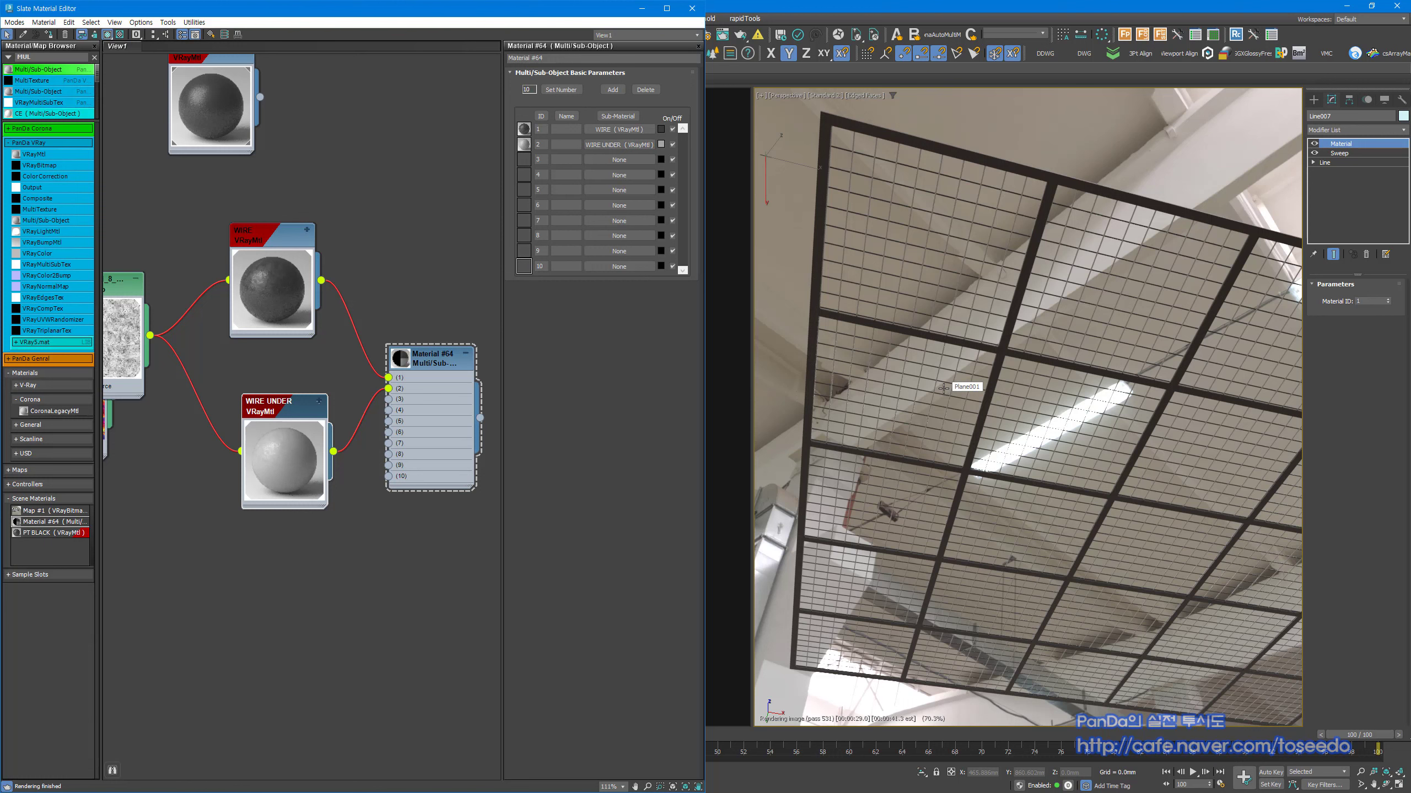
middle_drag(1039, 492, 1007, 468)
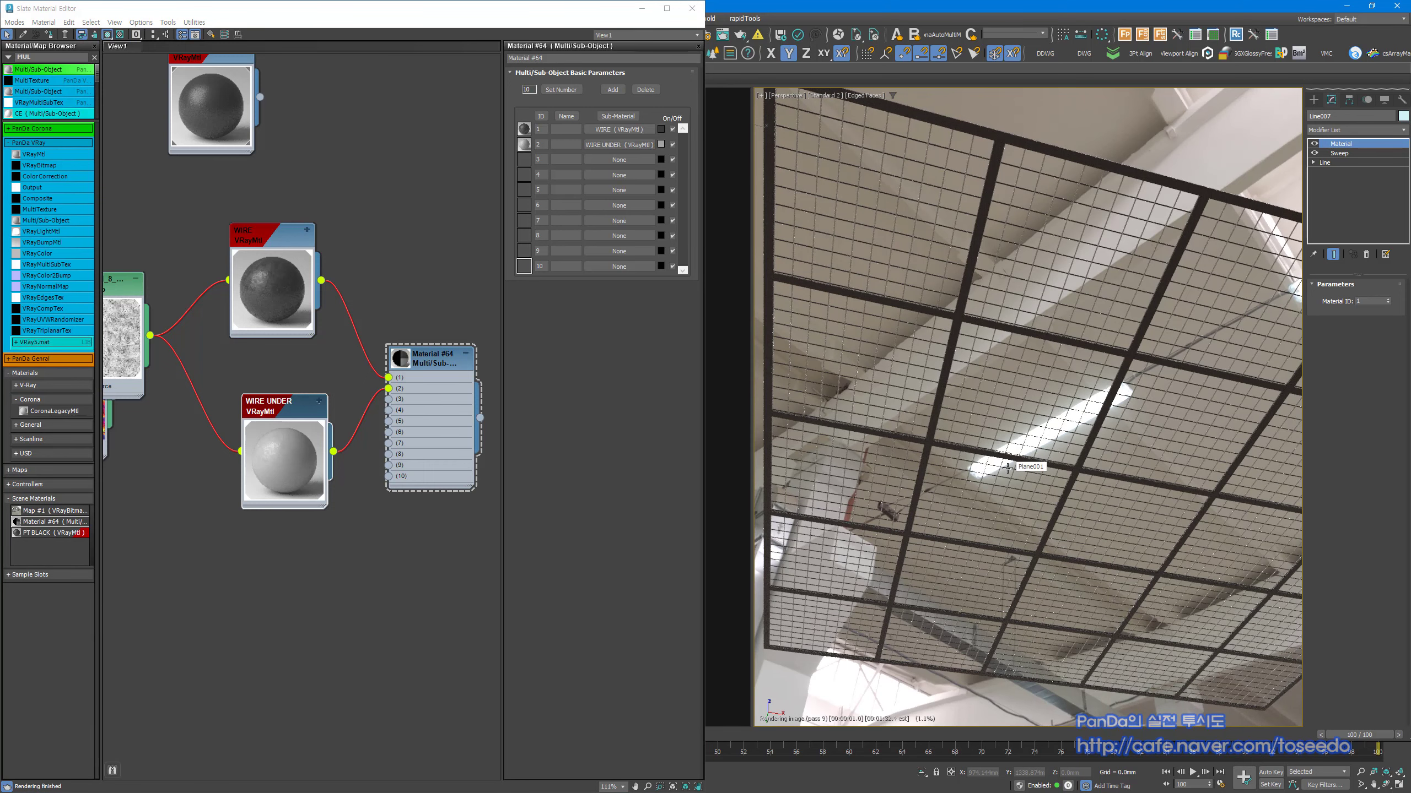